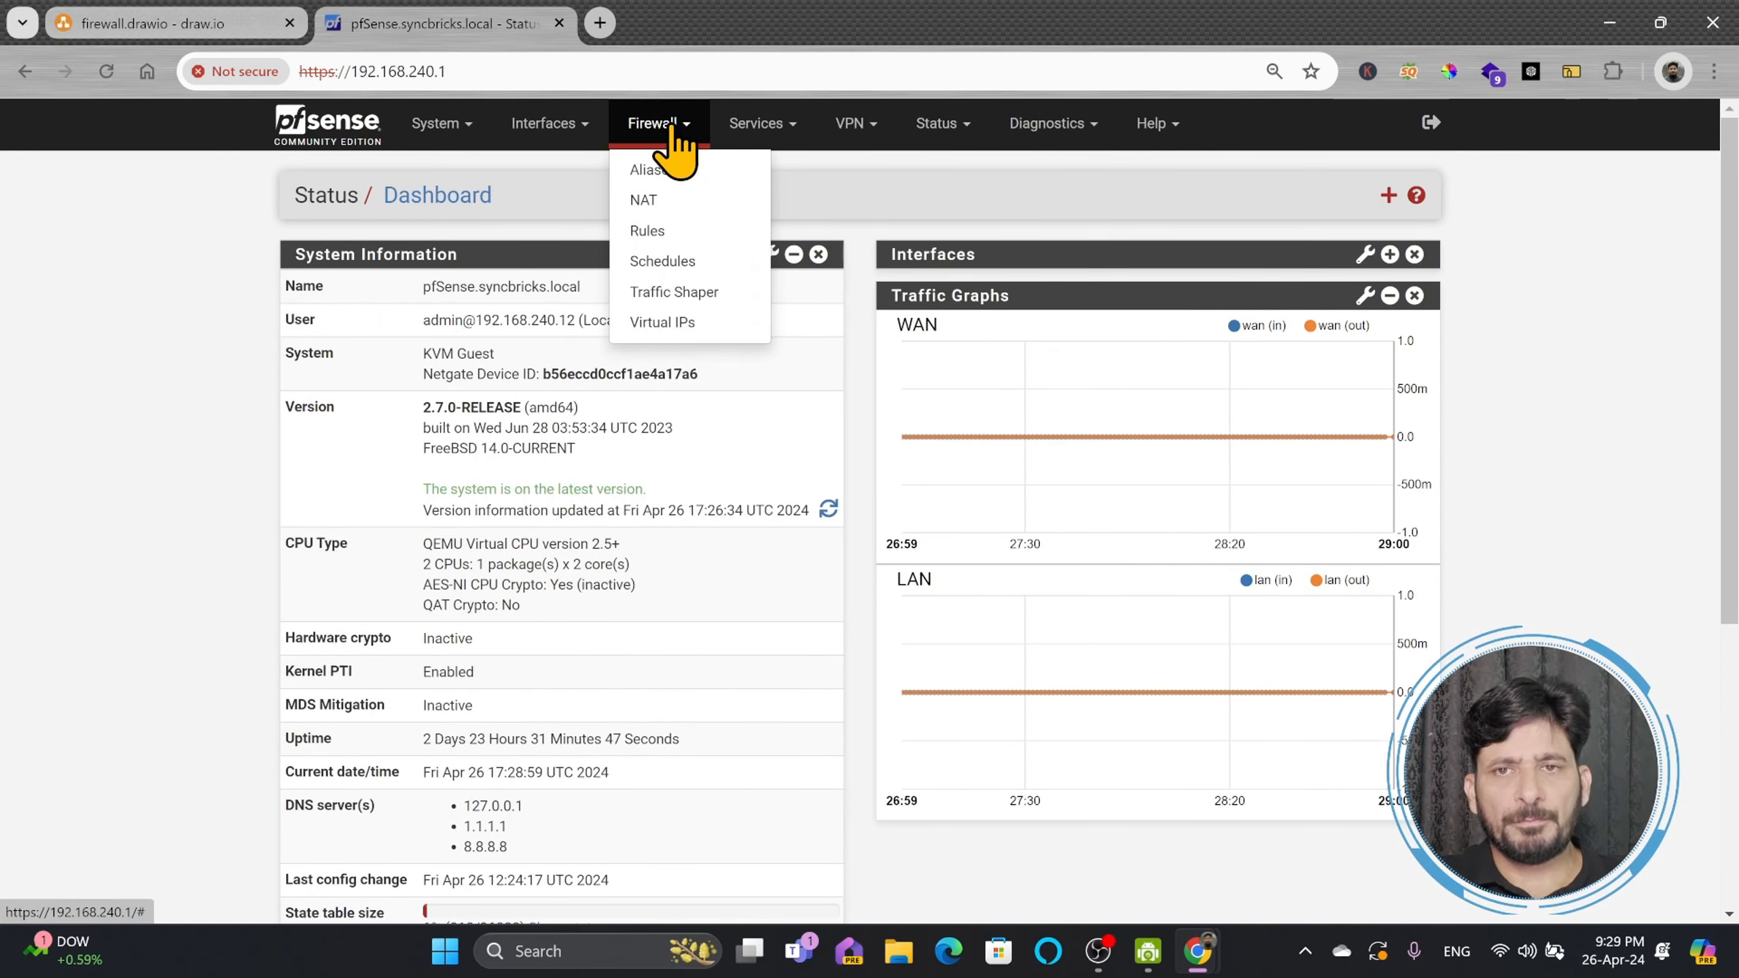
- Open the firewall rules and review the blocking rules on the WAN interface
{"action": "left_click", "coordinate": [658, 233]}
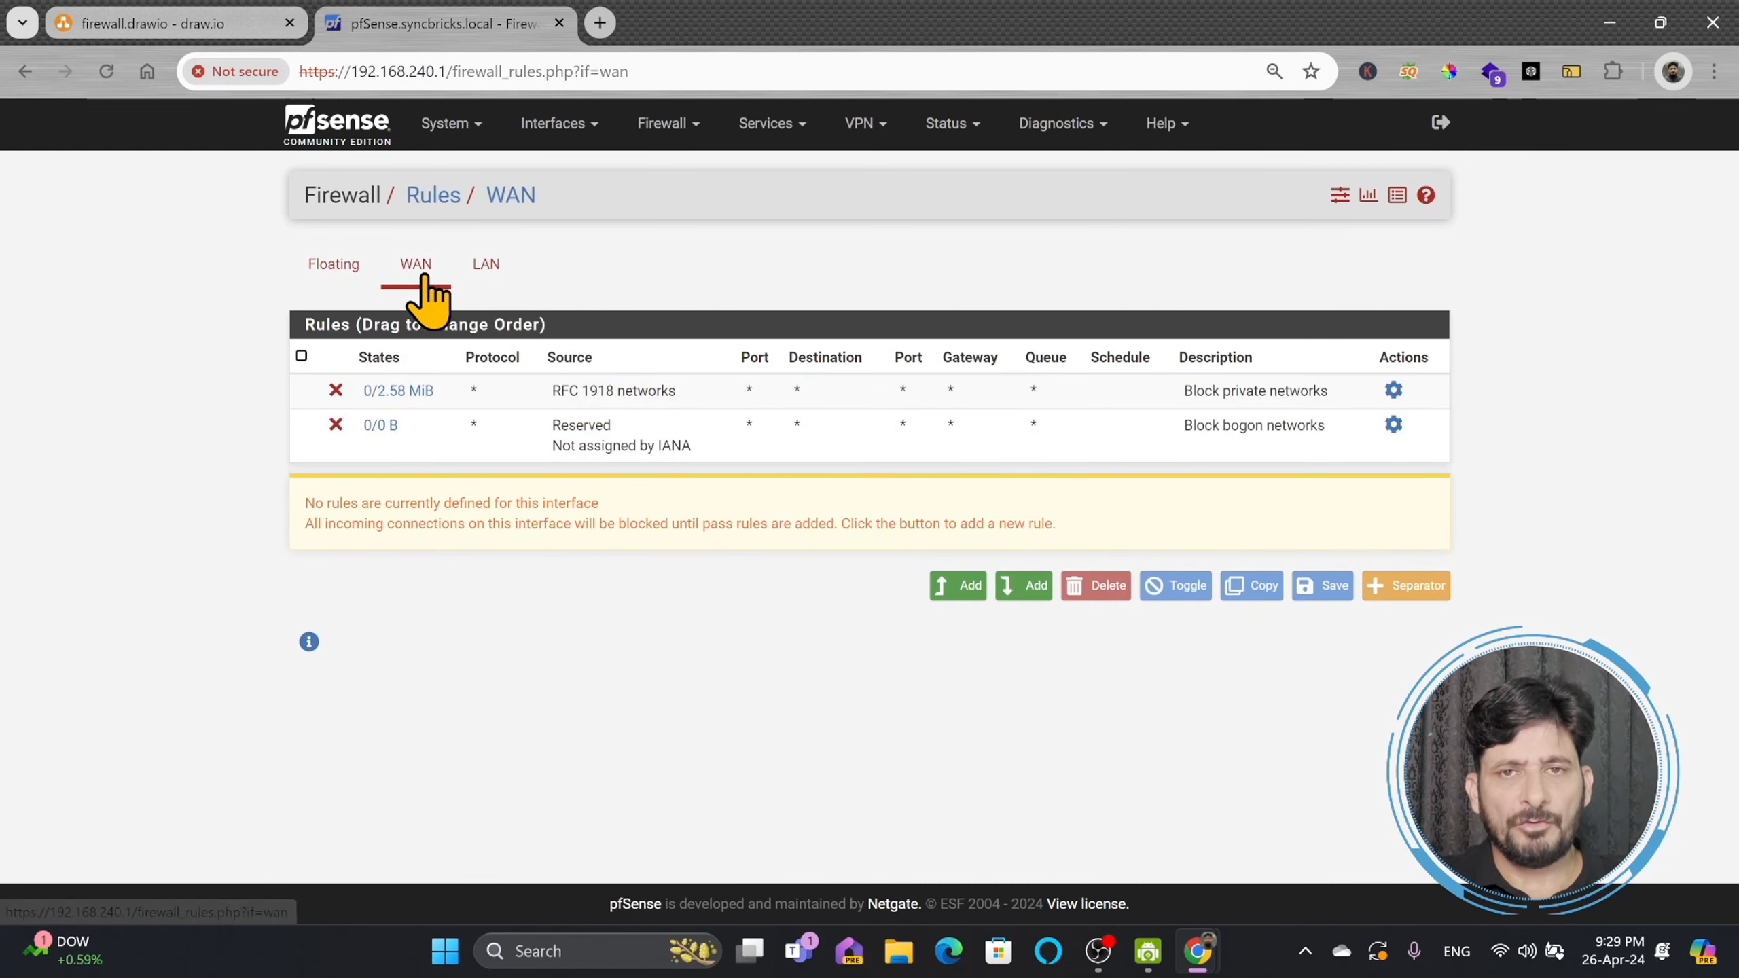
{"action": "left_click", "coordinate": [479, 277]}
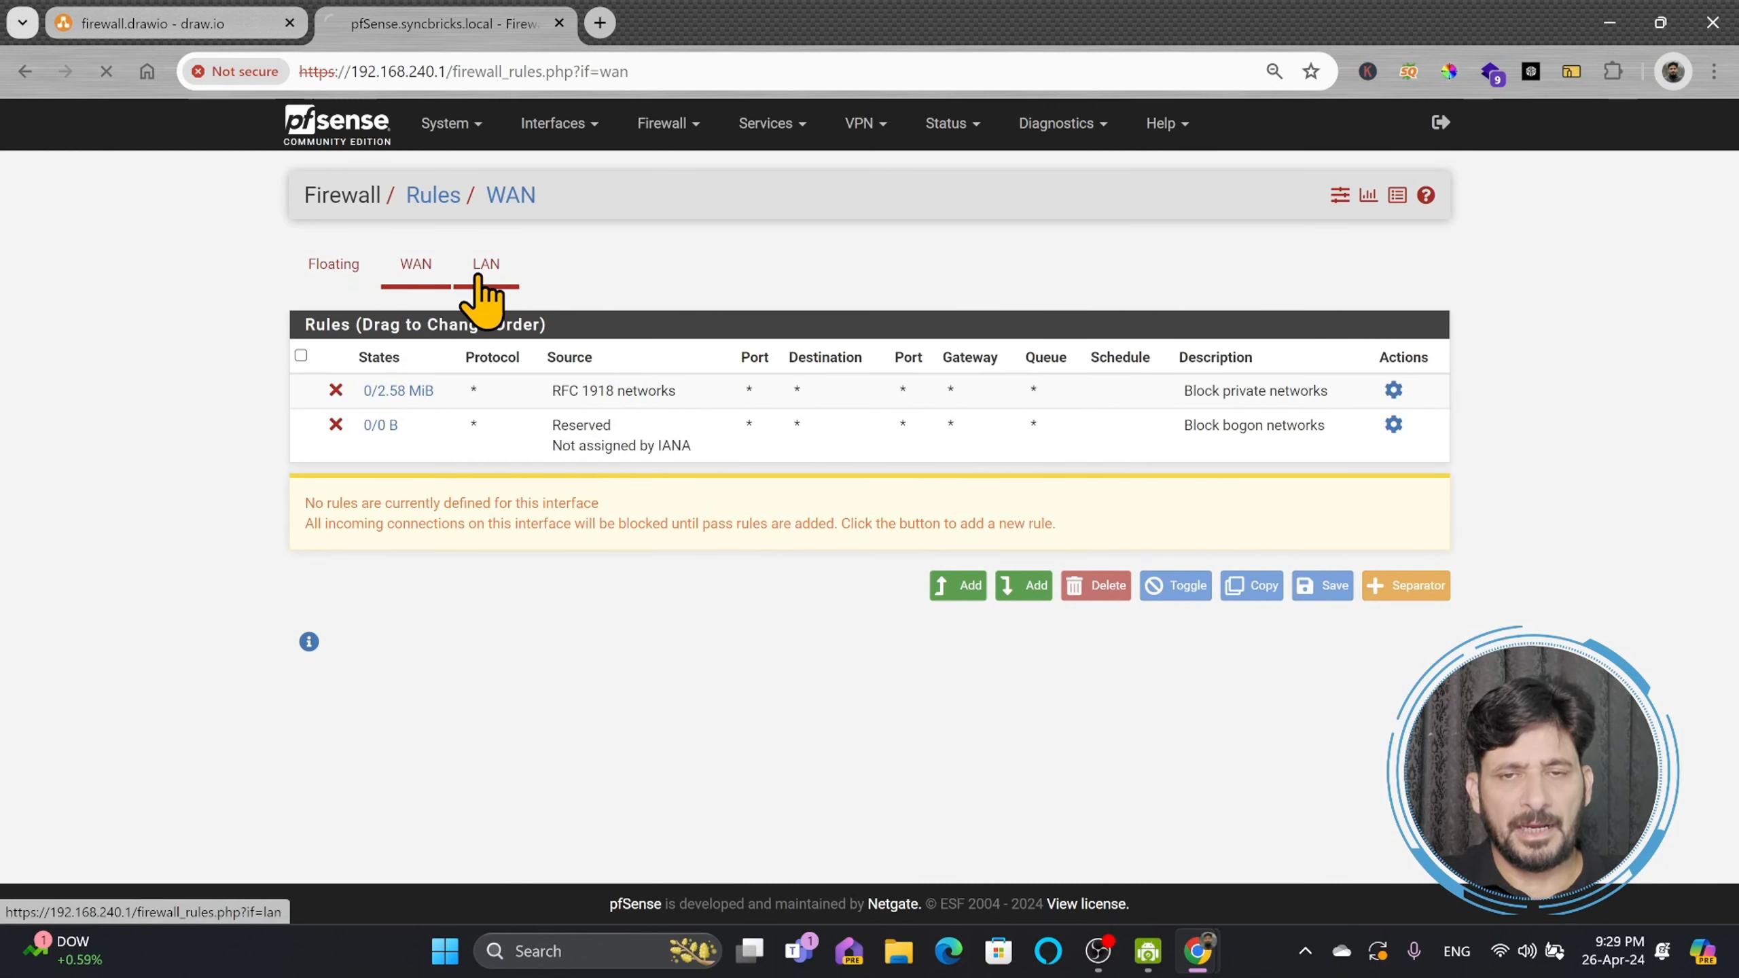
{"action": "left_click", "coordinate": [418, 279]}
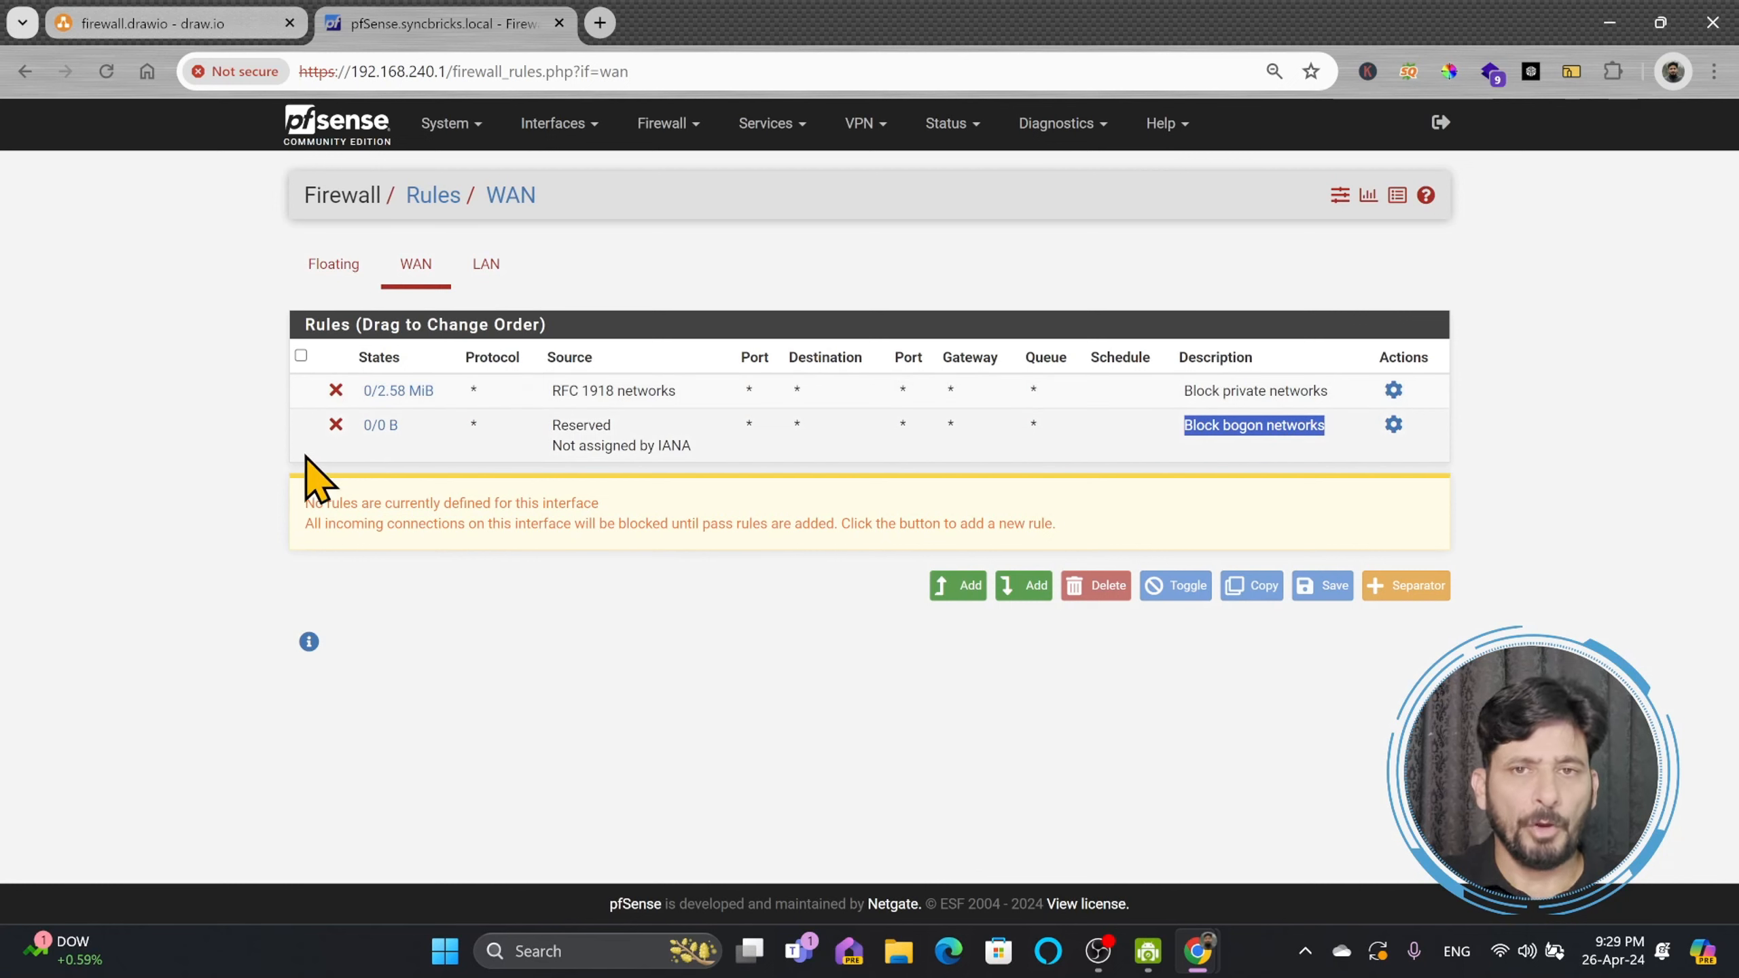
{"action": "mouse_move", "coordinate": [412, 387]}
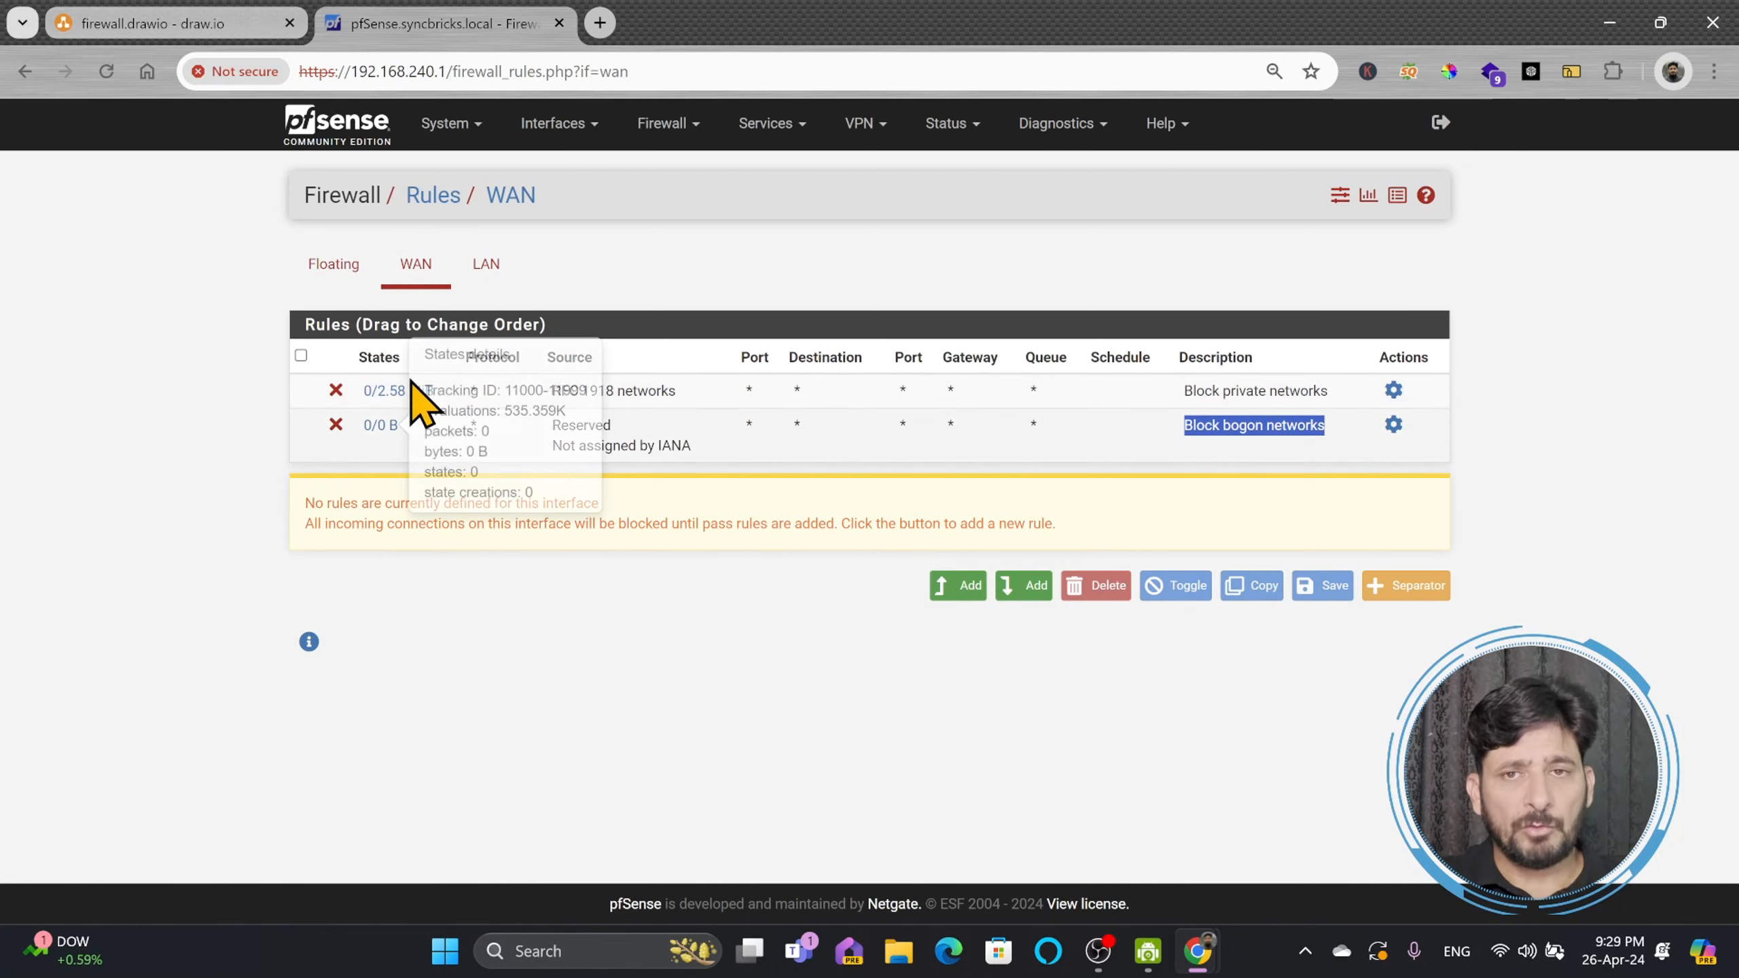
- Show the LAN interface rules and examine the Anti-Lockout Rule's destination and ports
{"action": "left_click", "coordinate": [486, 264]}
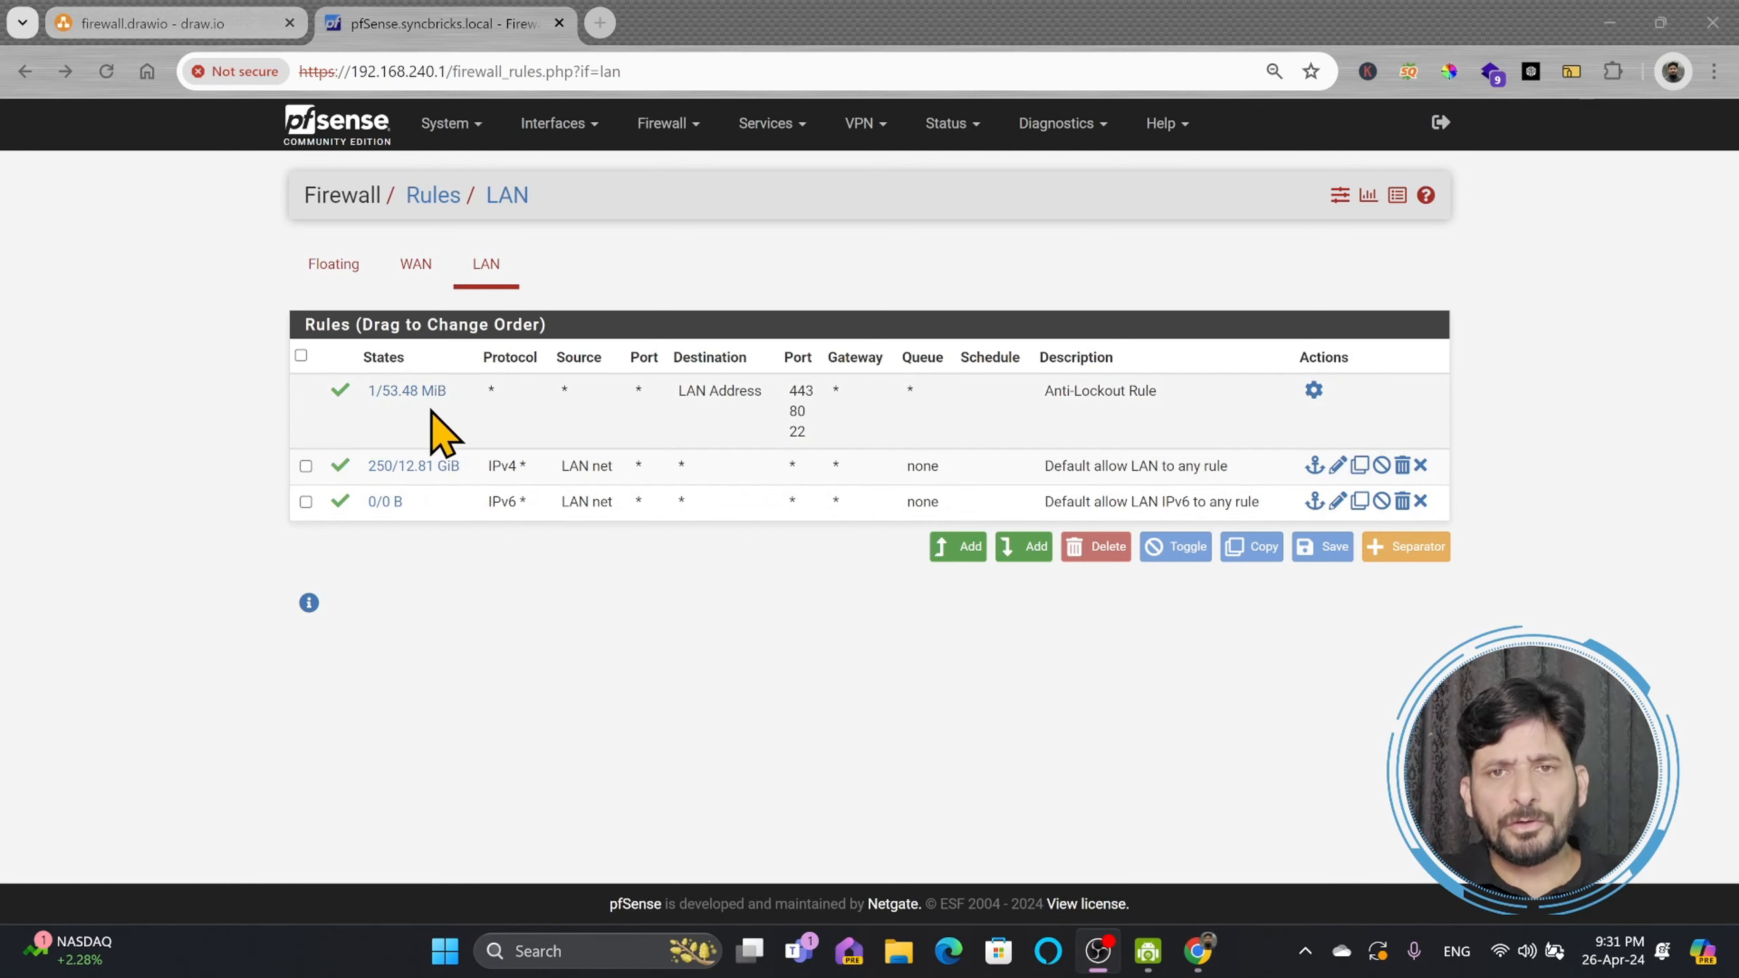
{"action": "left_click", "coordinate": [335, 397]}
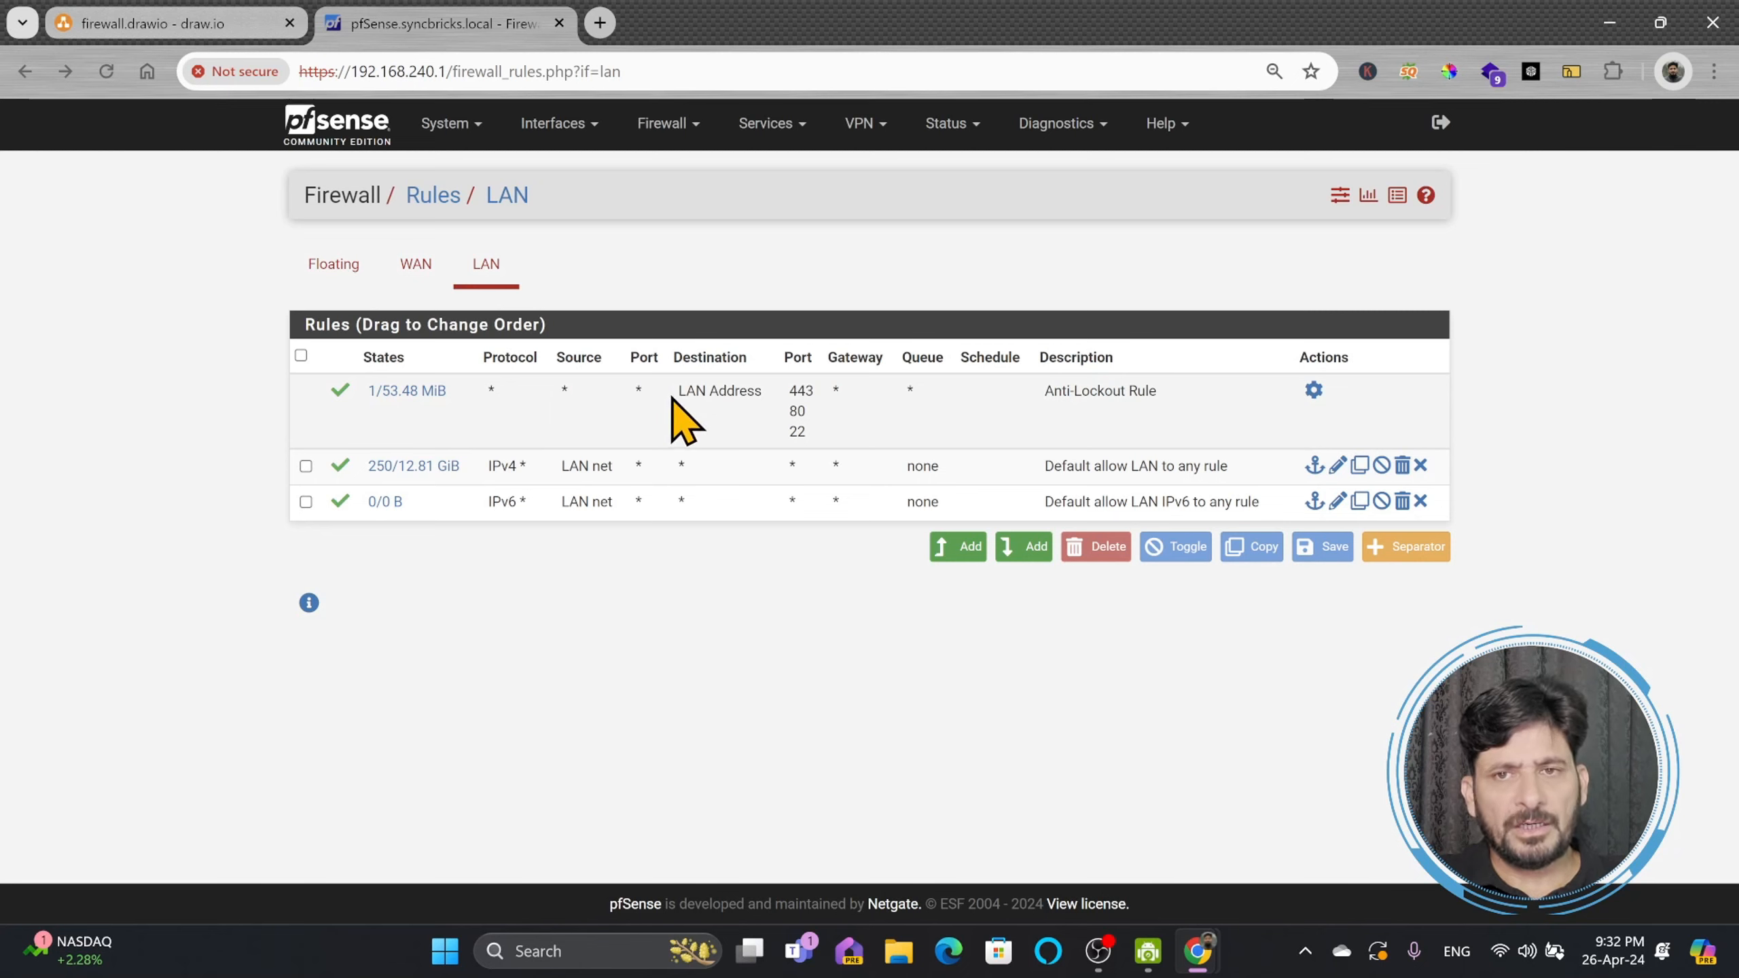
{"action": "left_click_drag", "start_coordinate": [681, 394], "coordinate": [799, 428]}
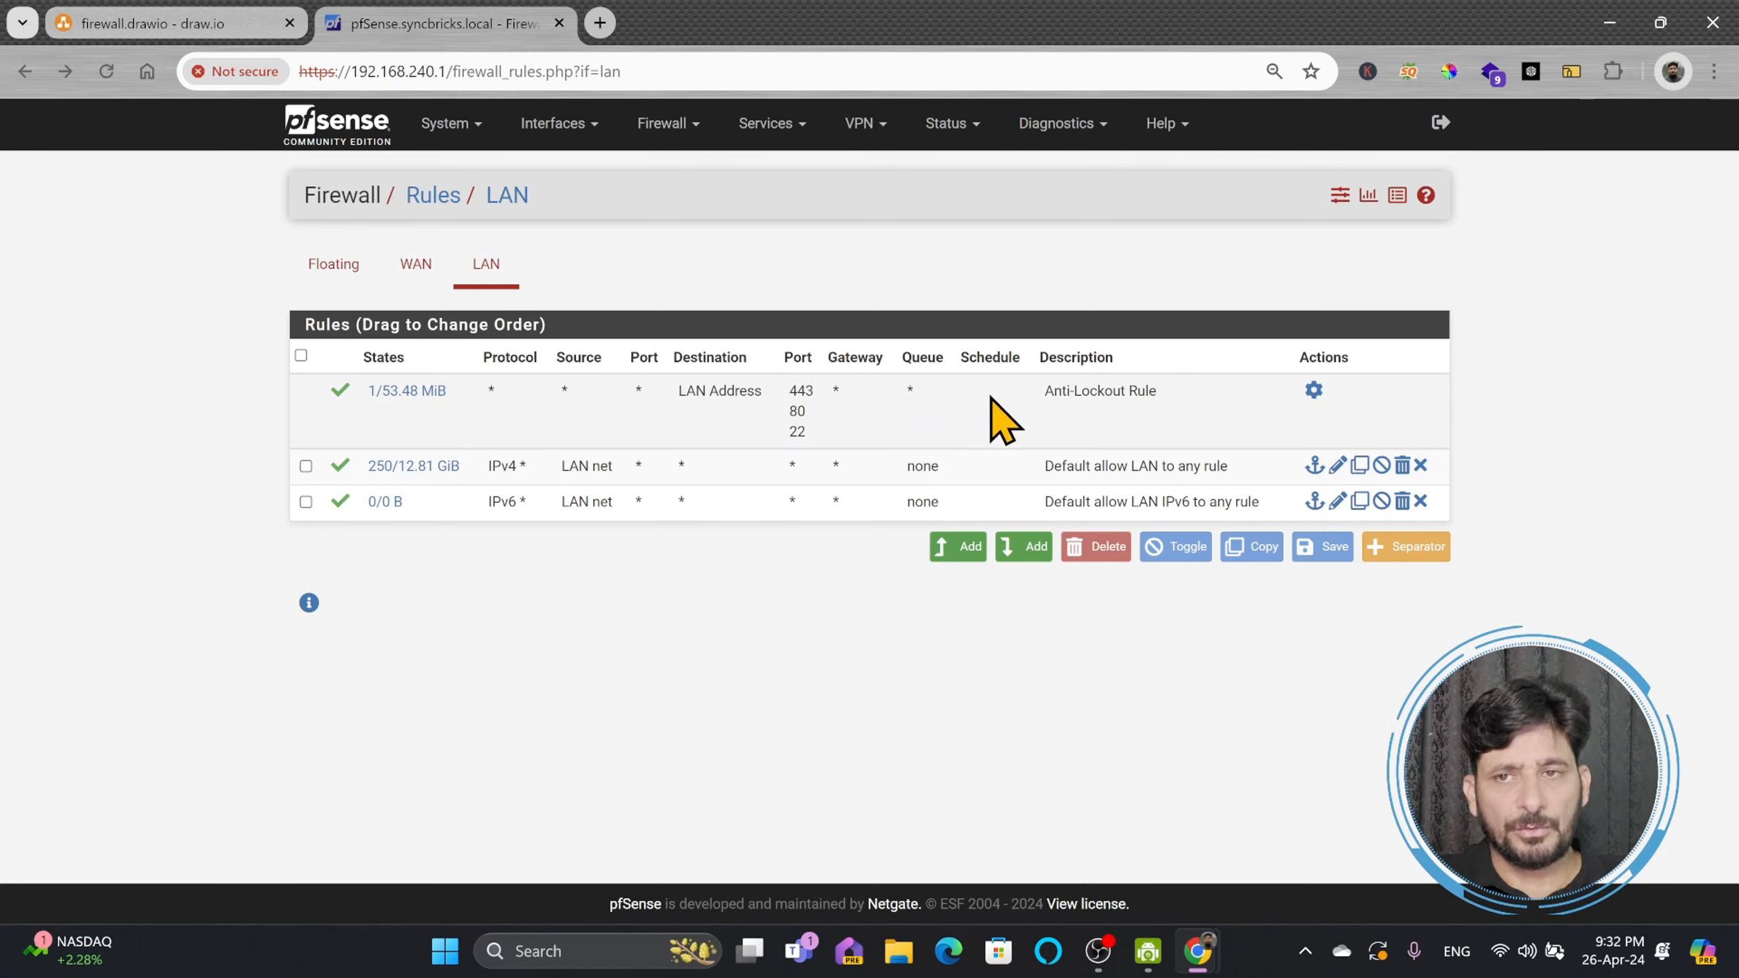
{"action": "left_click_drag", "start_coordinate": [678, 392], "coordinate": [765, 391]}
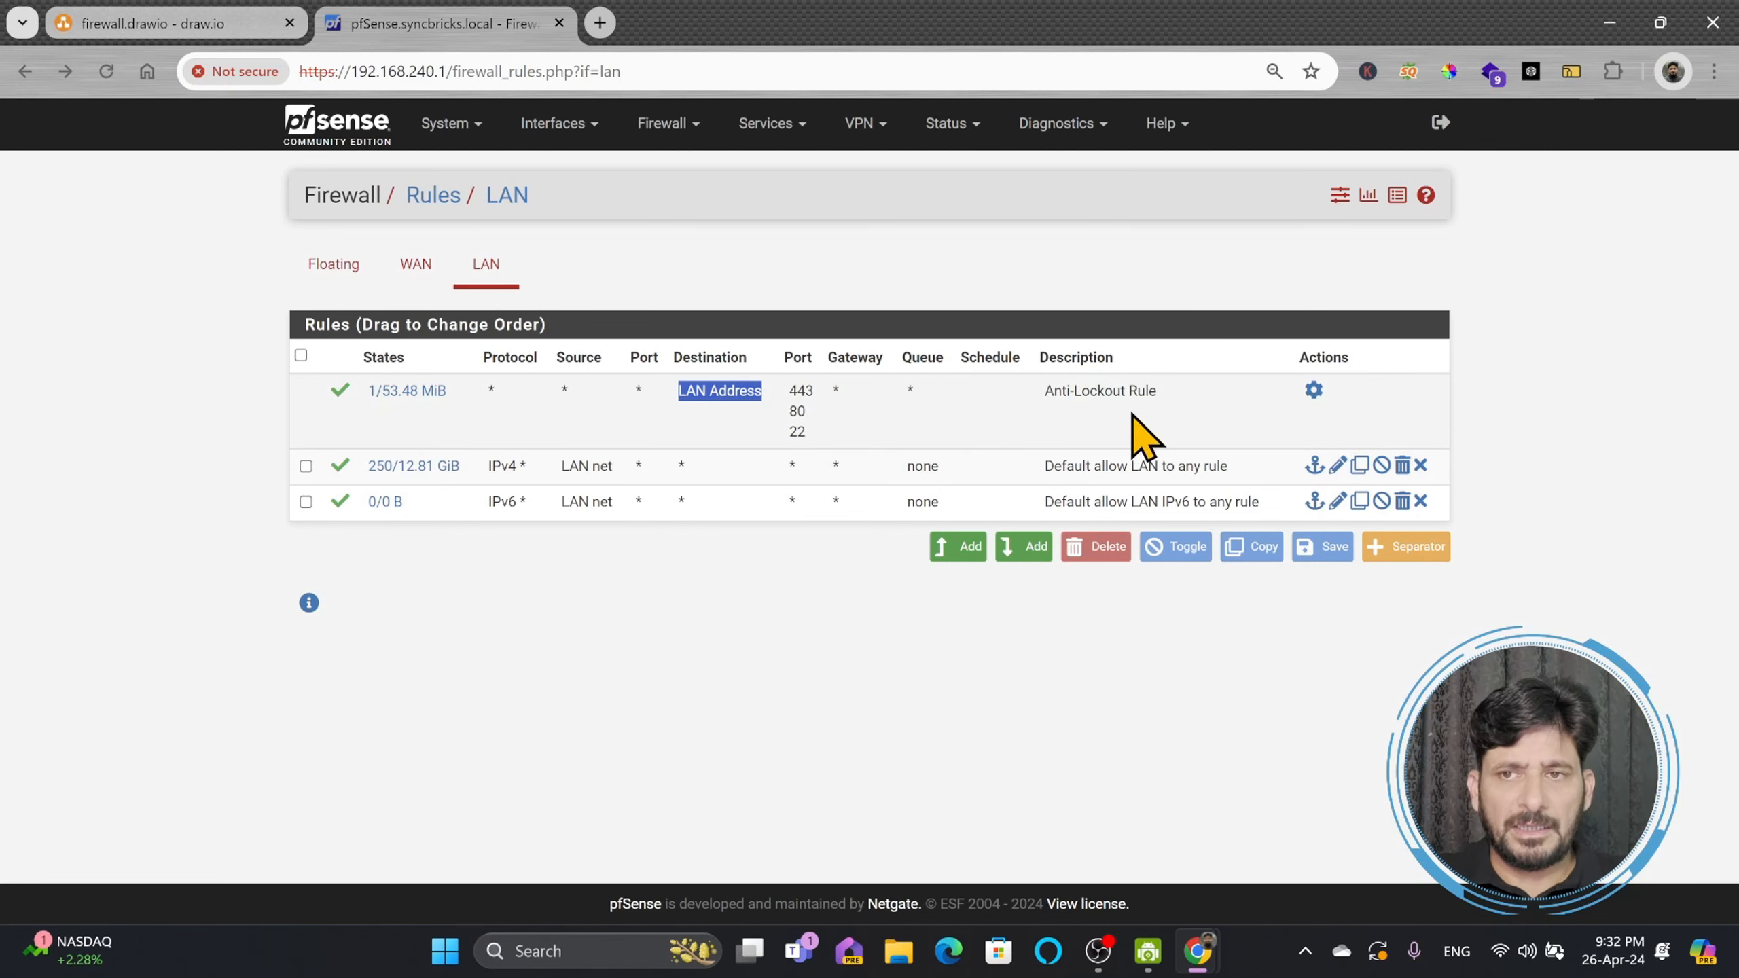
- Open the settings behind the Anti-Lockout Rule and look through the Admin Access options
{"action": "left_click", "coordinate": [1313, 390]}
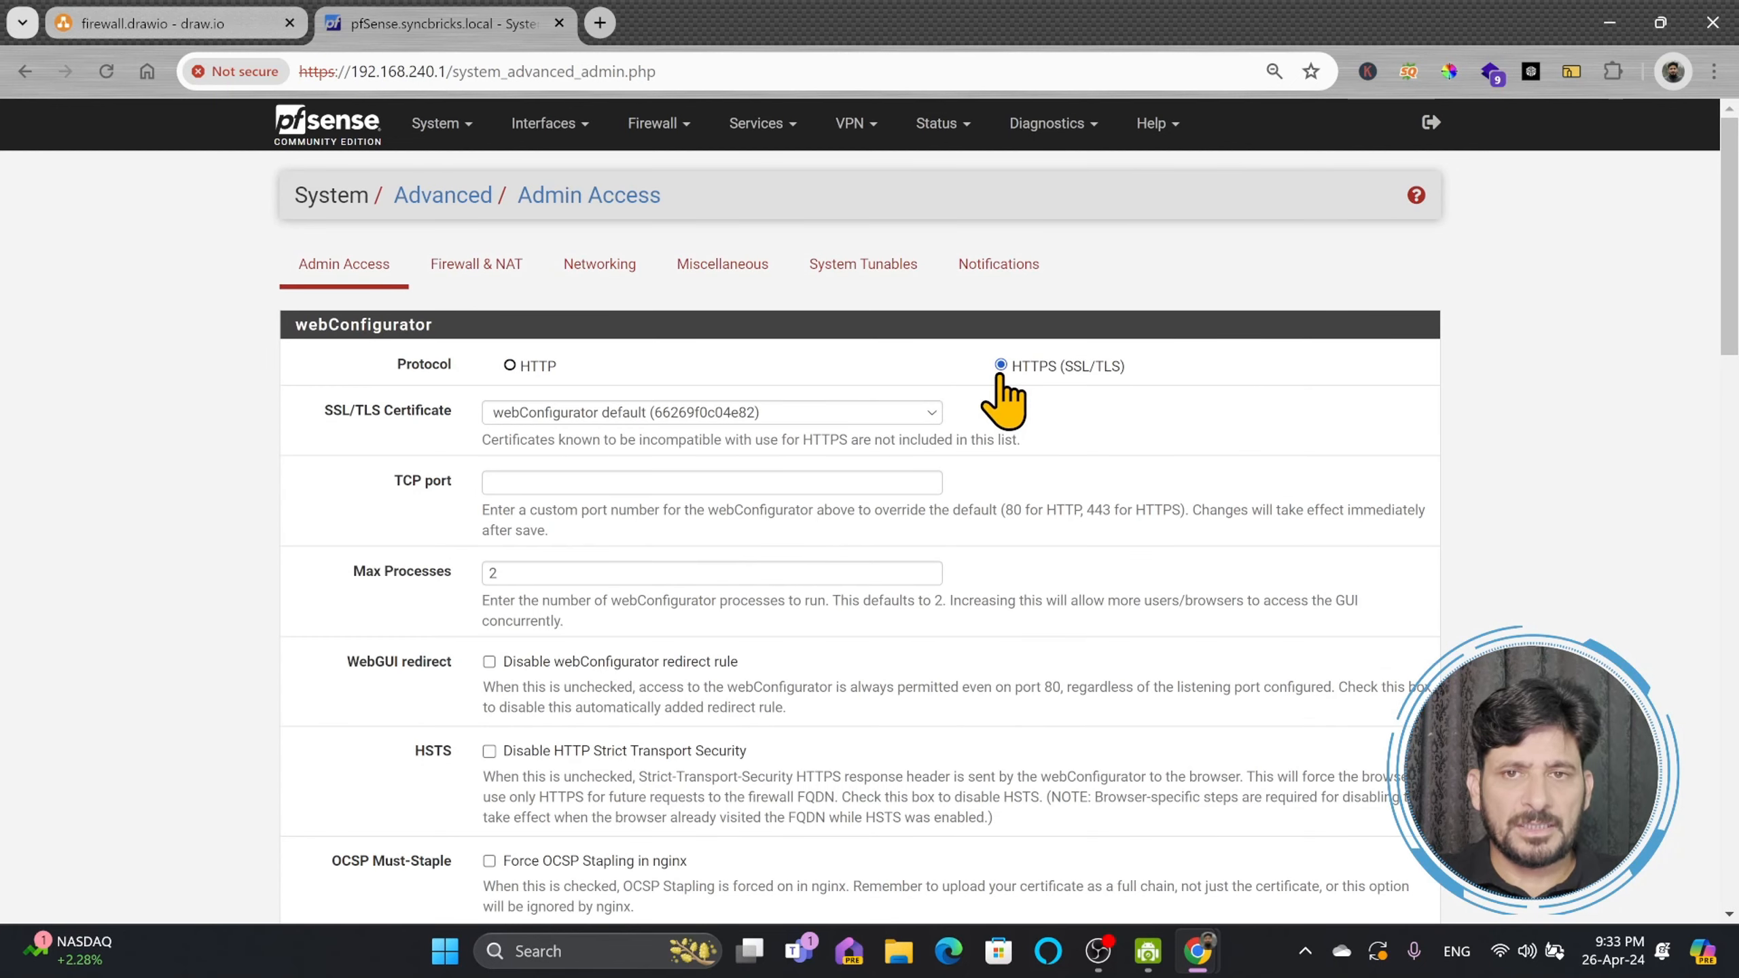
{"action": "scroll", "coordinate": [643, 444], "scroll_direction": "down", "scroll_amount": 15}
{"action": "scroll", "coordinate": [499, 305], "scroll_direction": "down", "scroll_amount": 6}
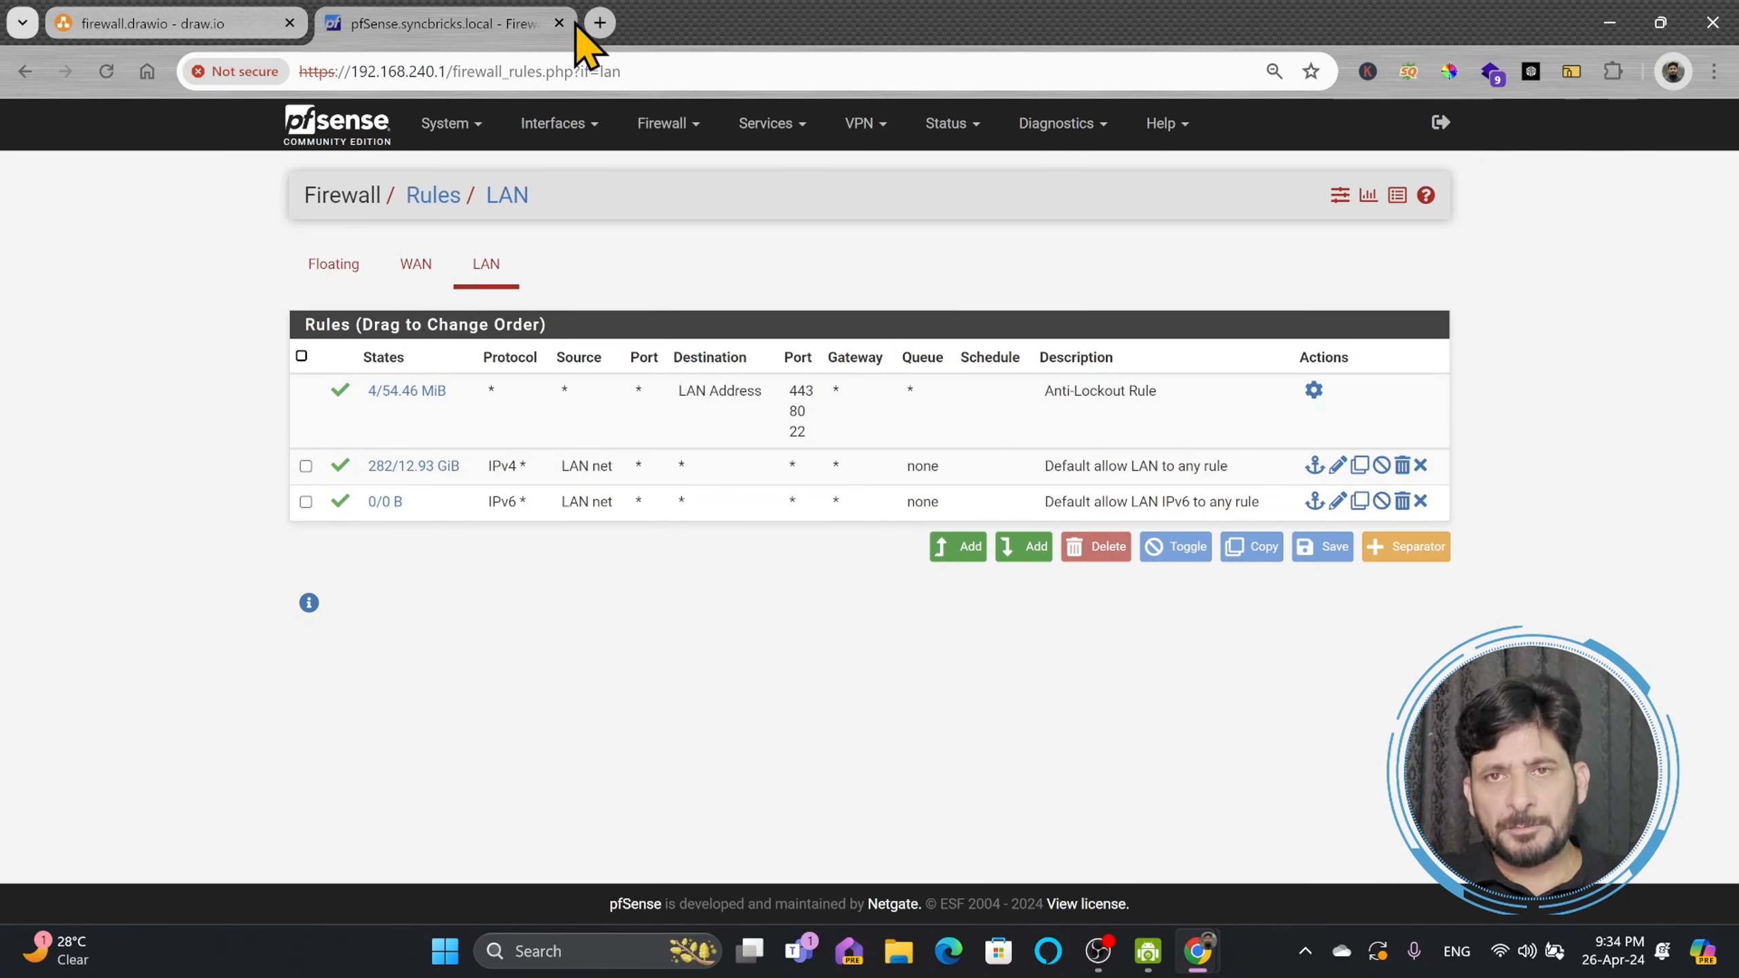
- Load google.com in a new browser tab to check internet access, and return to the pfSense LAN rules
{"action": "left_click", "coordinate": [601, 24]}
{"action": "type", "text": "google.com"}
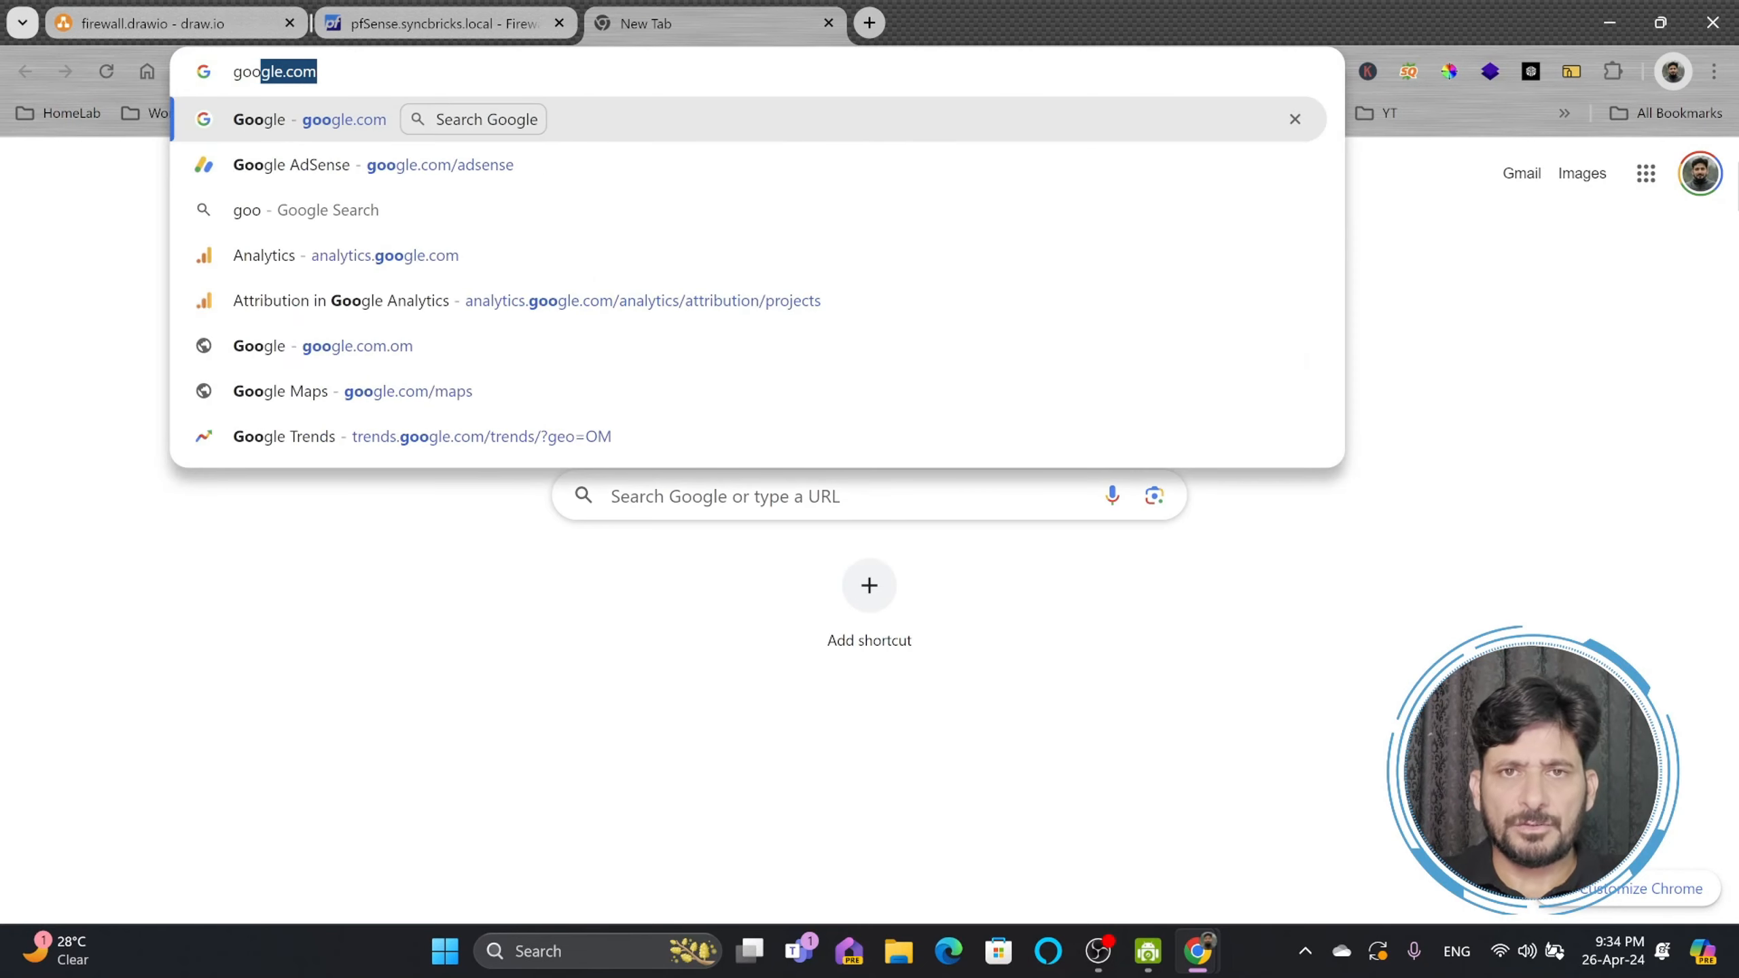
{"action": "key", "text": "Return"}
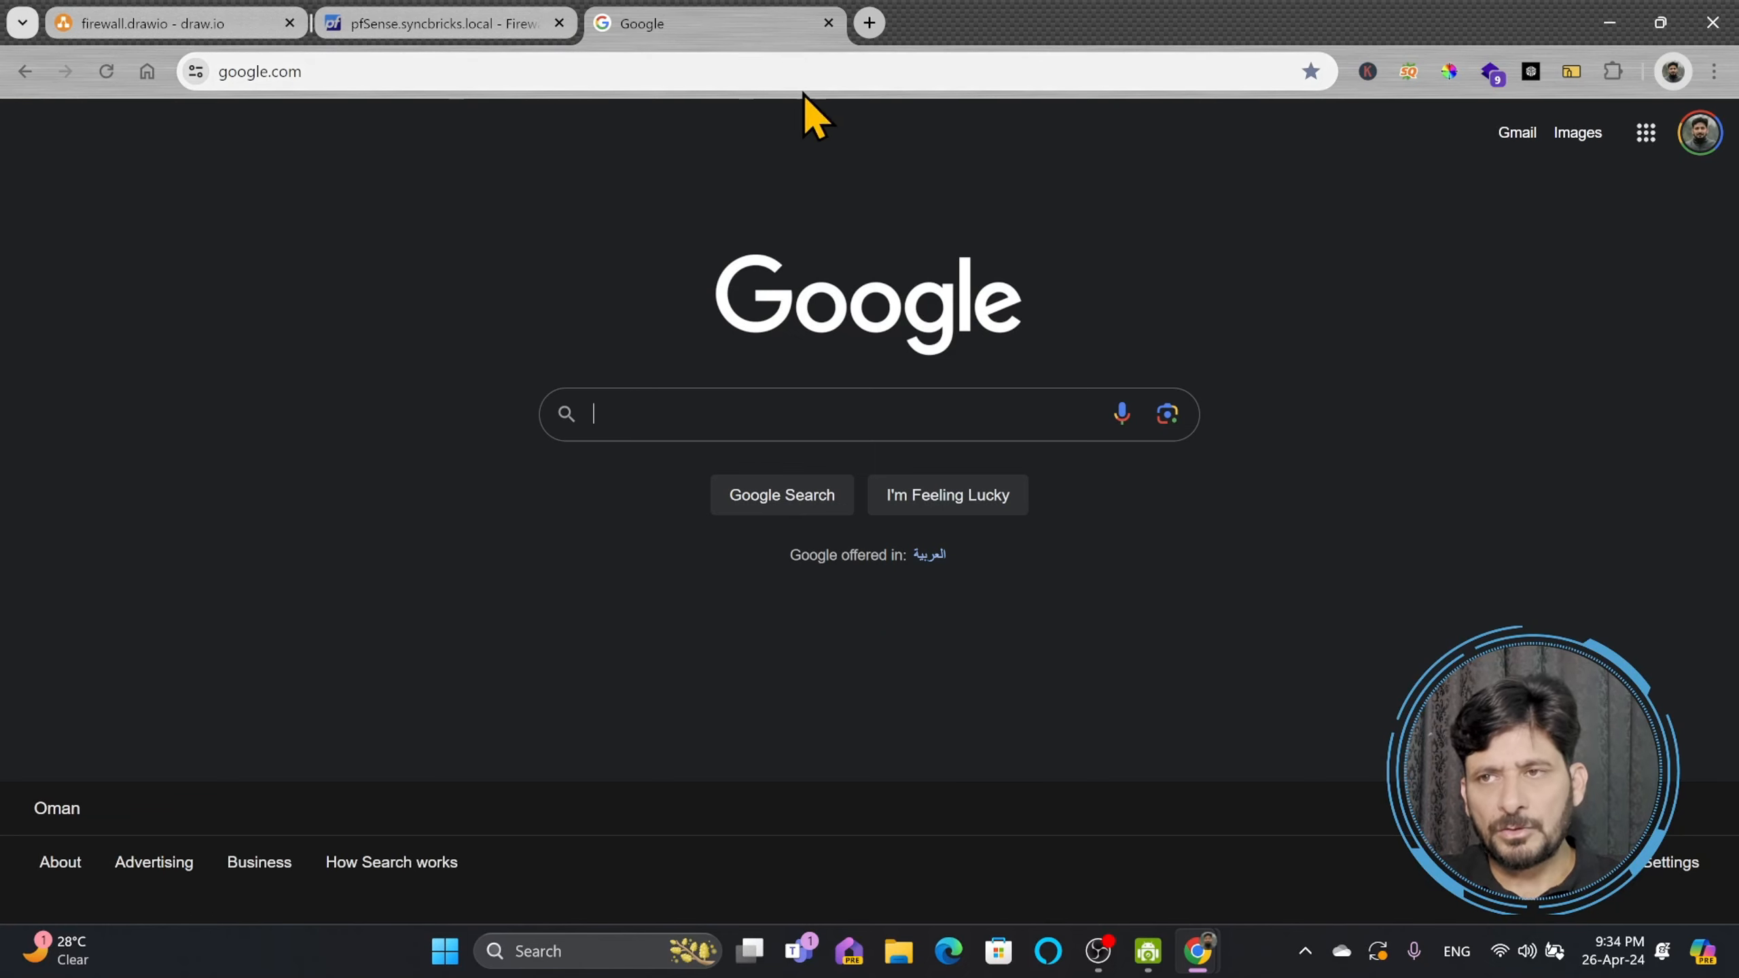
{"action": "left_click", "coordinate": [490, 29]}
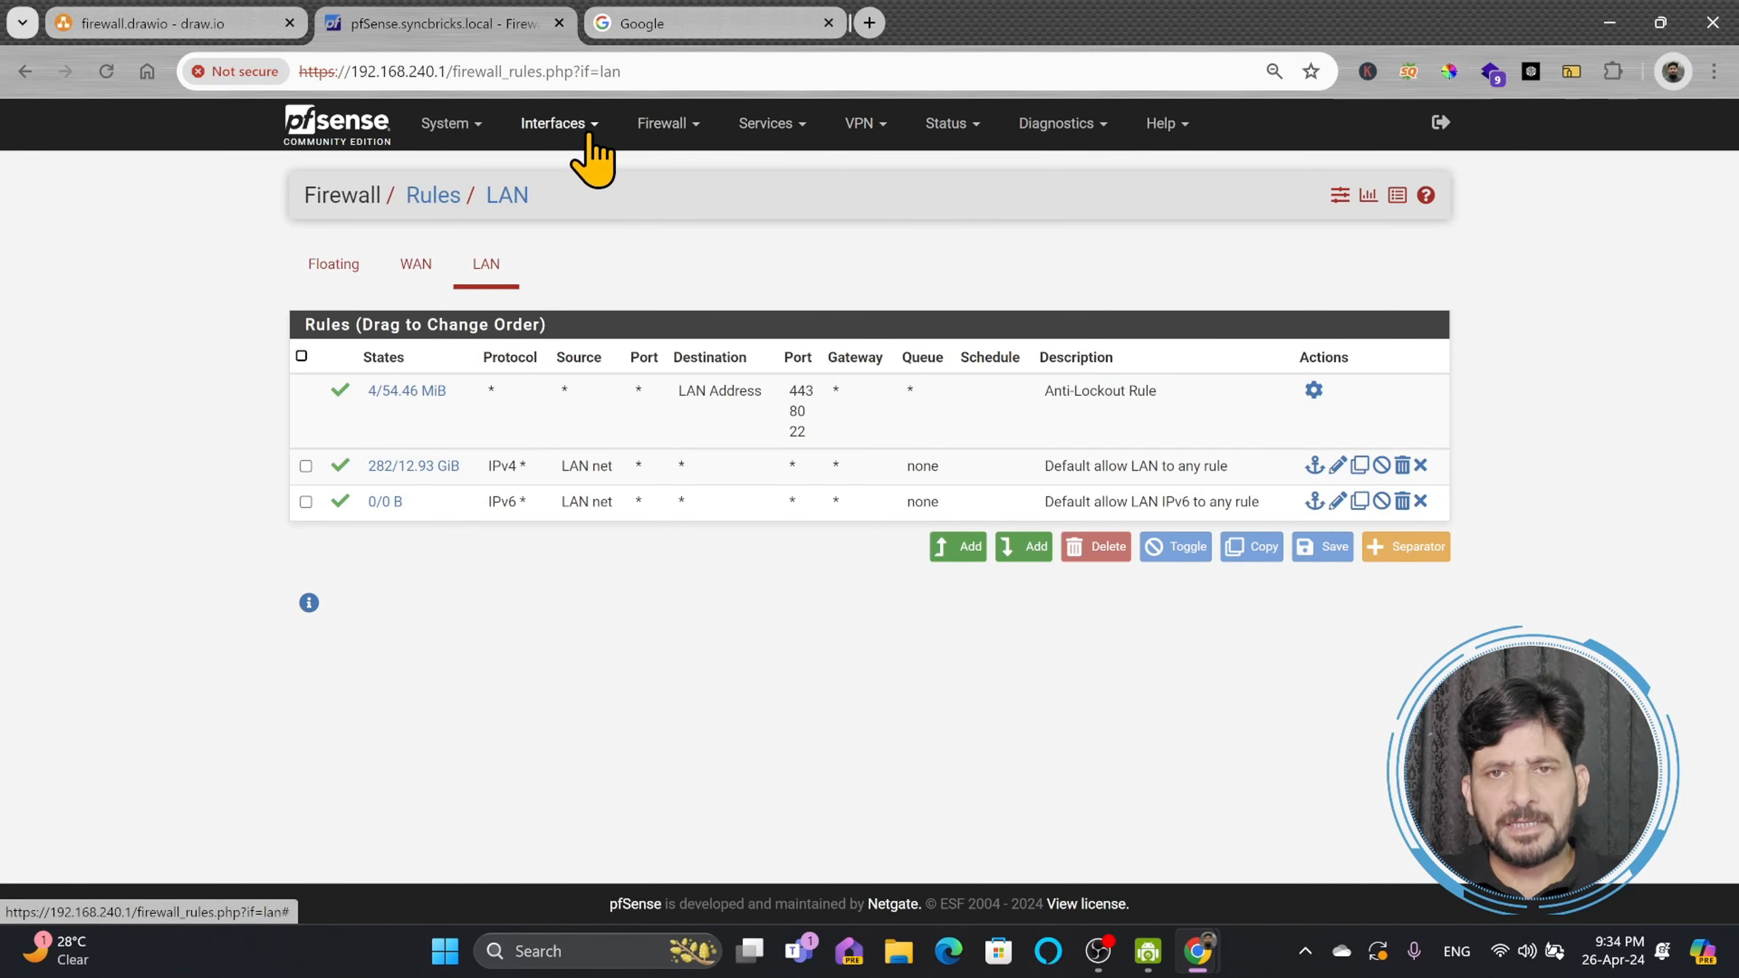
- Run ipconfig /all in Command Prompt to look up this computer's IP address, and close the window
{"action": "left_click", "coordinate": [630, 952]}
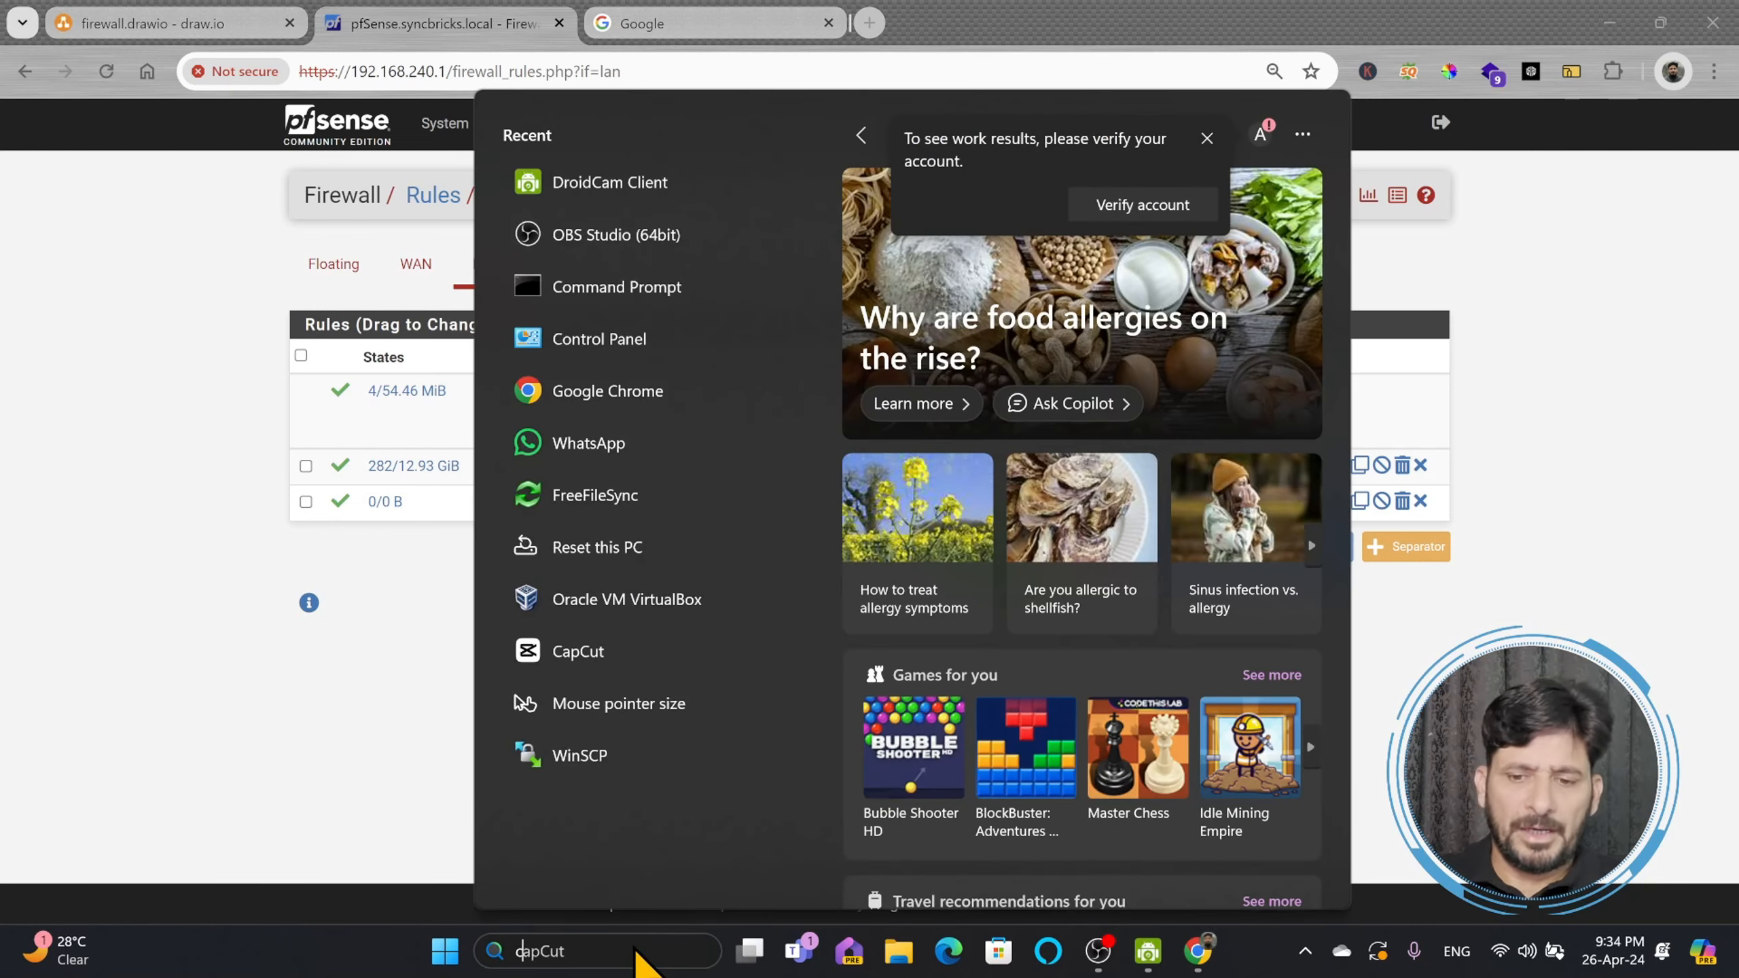
{"action": "type", "text": "cmd"}
{"action": "key", "text": "Return"}
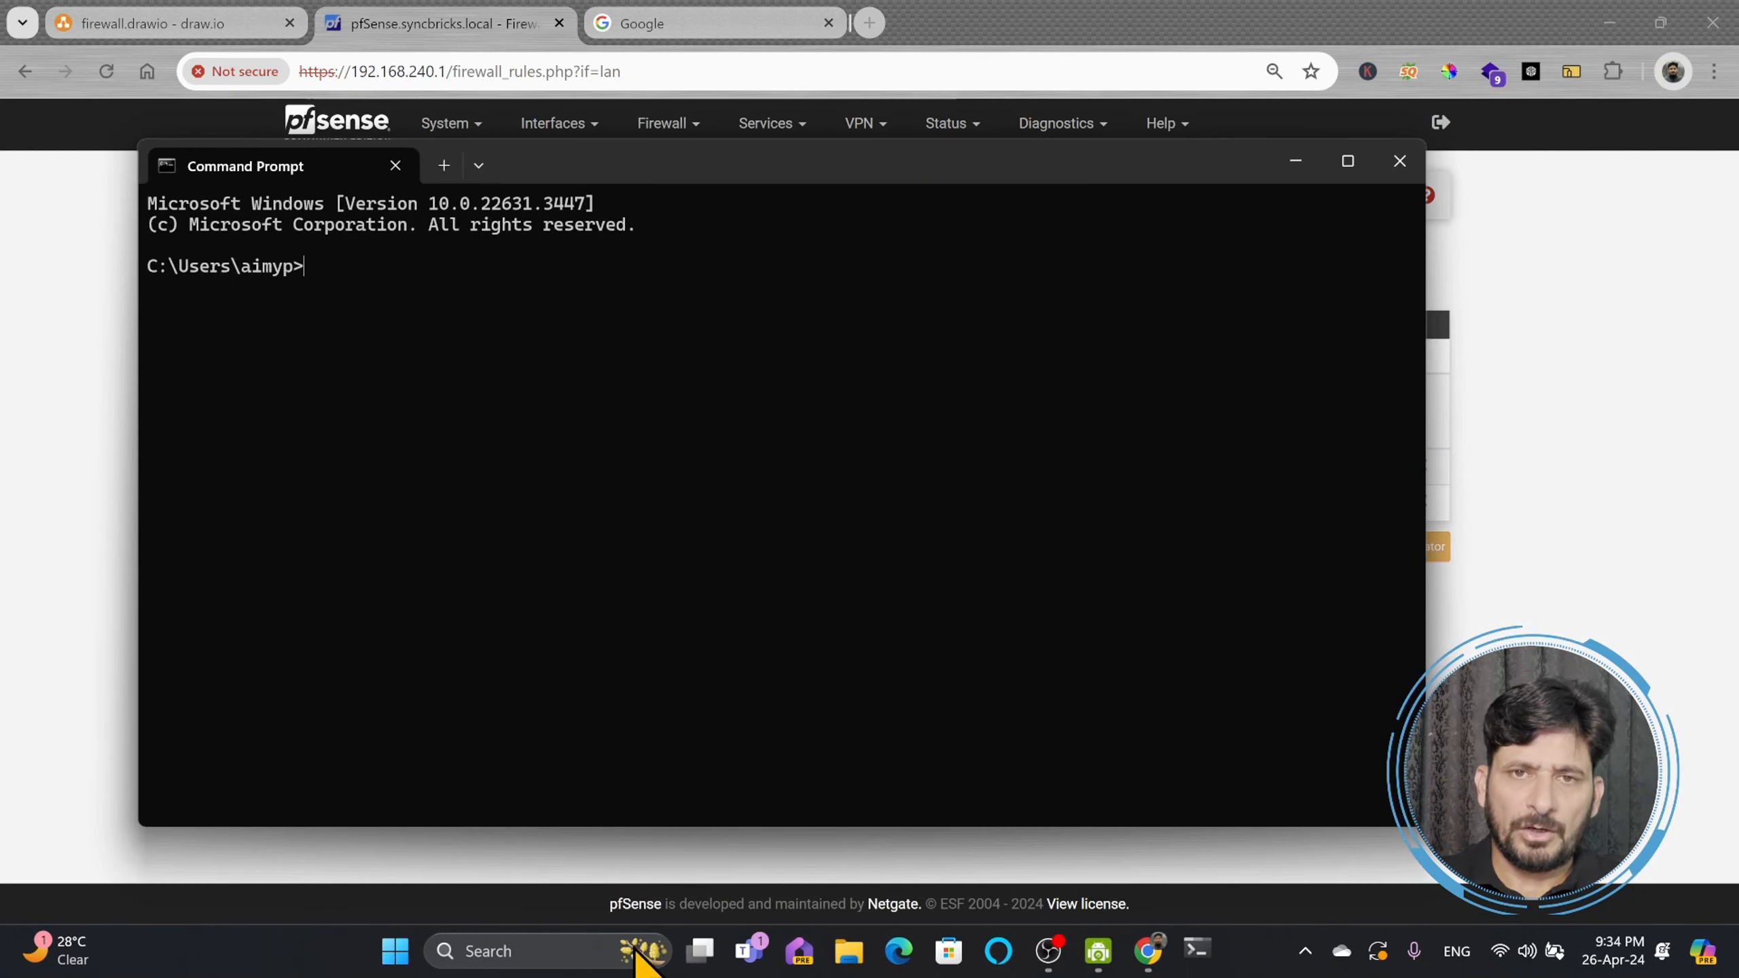
{"action": "type", "text": "ipconfig /all"}
{"action": "key", "text": "Return"}
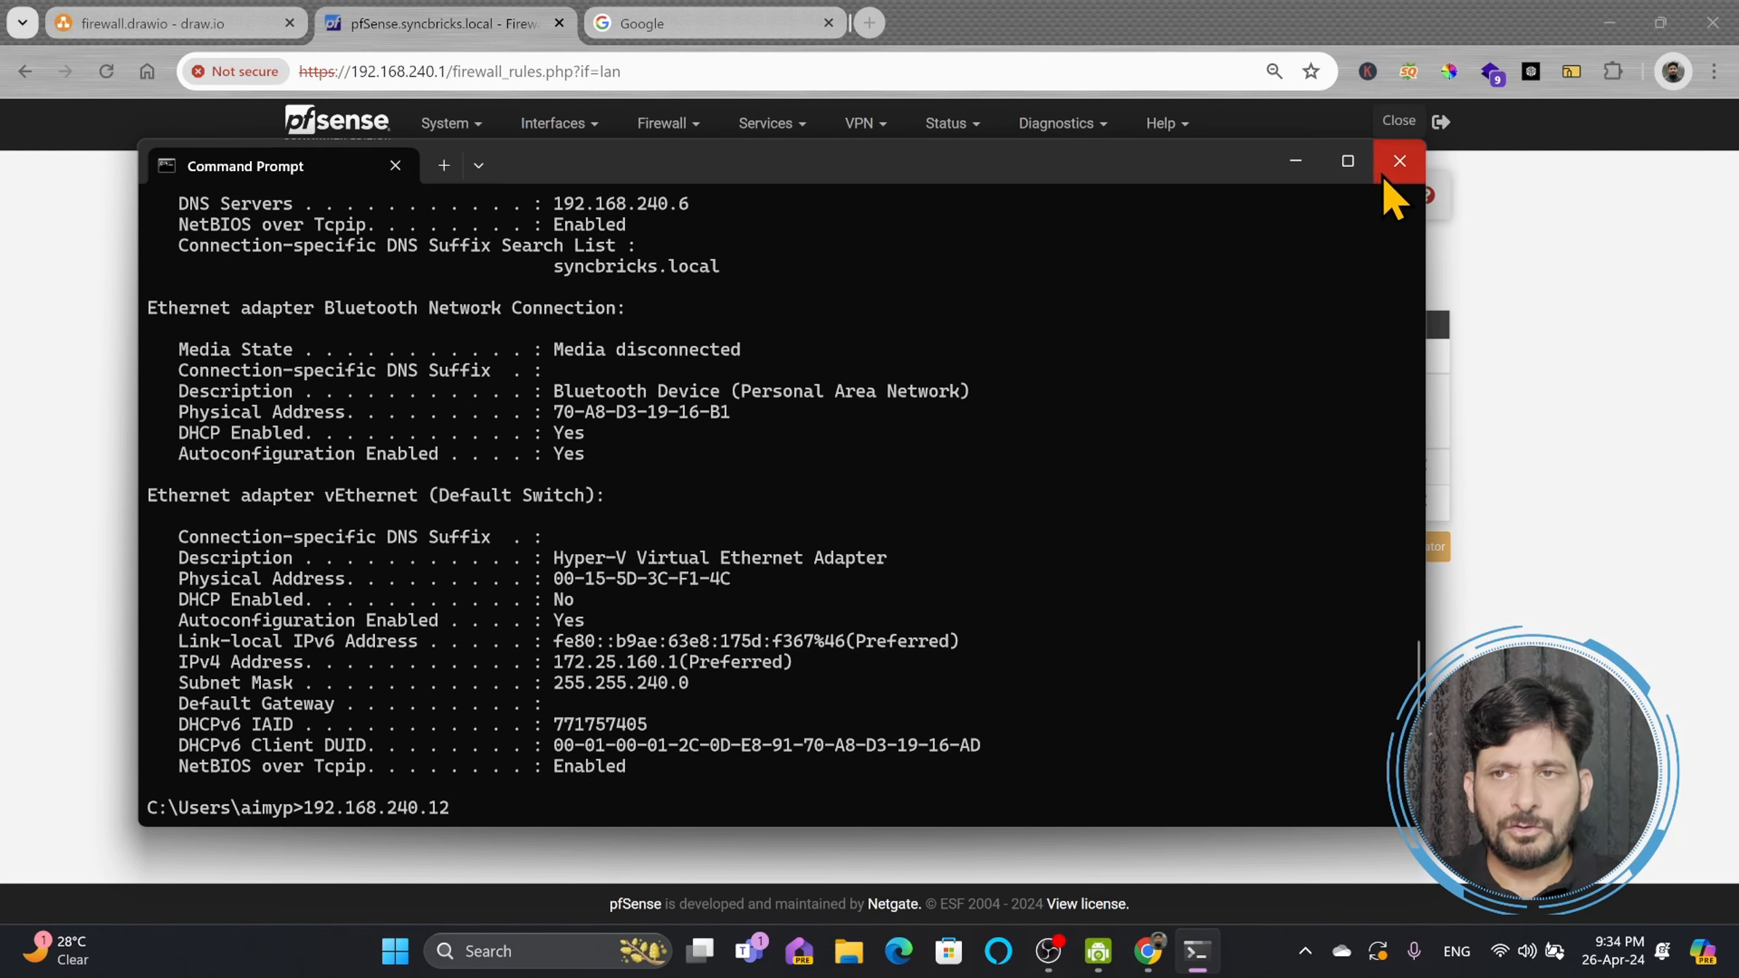
{"action": "left_click", "coordinate": [1399, 161]}
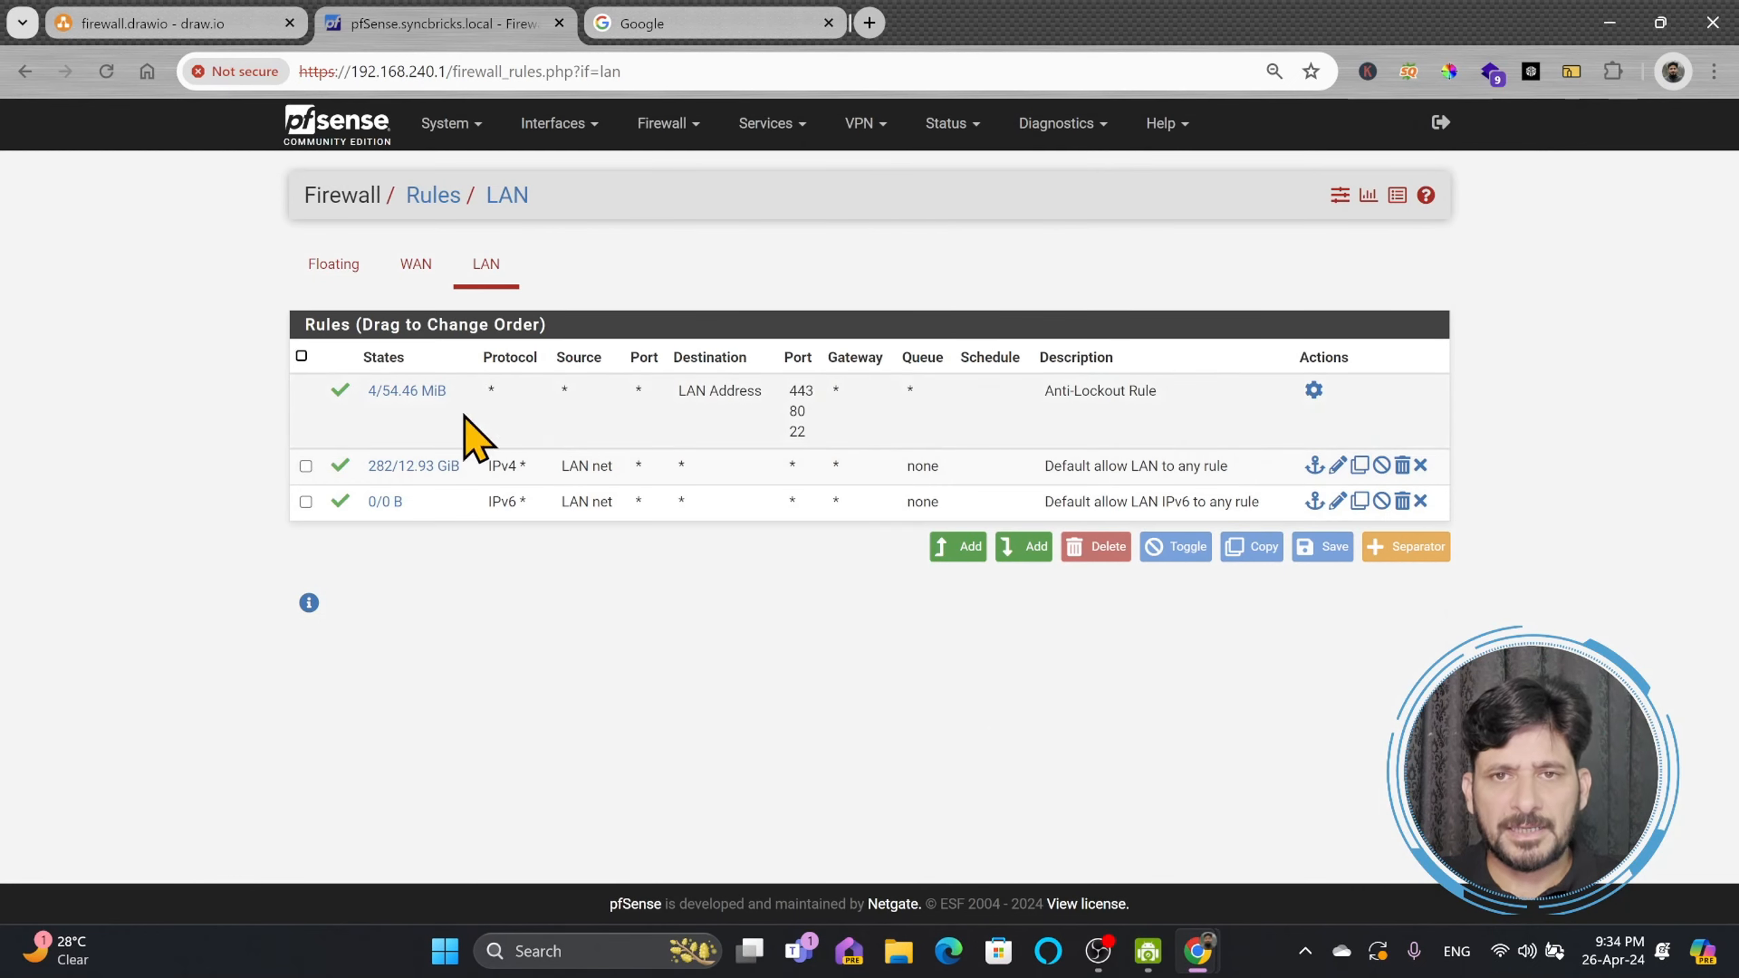
- Add a firewall rule at the top of the LAN rules with action Block, interface LAN and protocol Any
{"action": "mouse_move", "coordinate": [477, 373]}
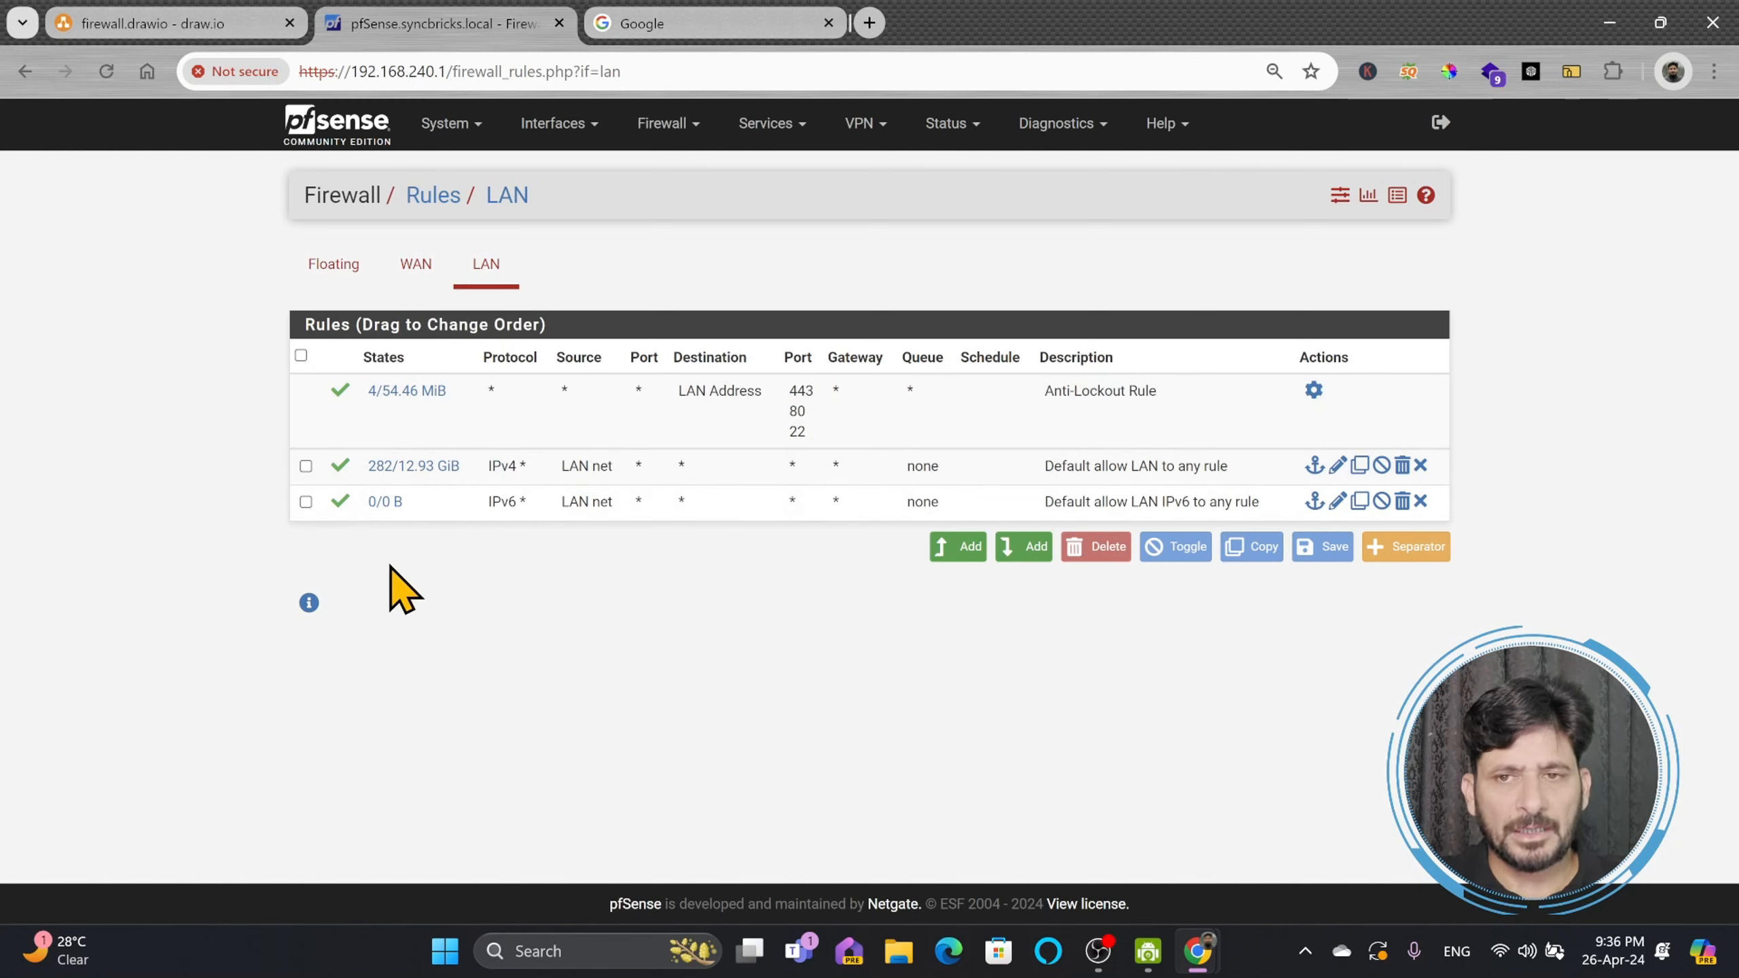
{"action": "left_click", "coordinate": [962, 548]}
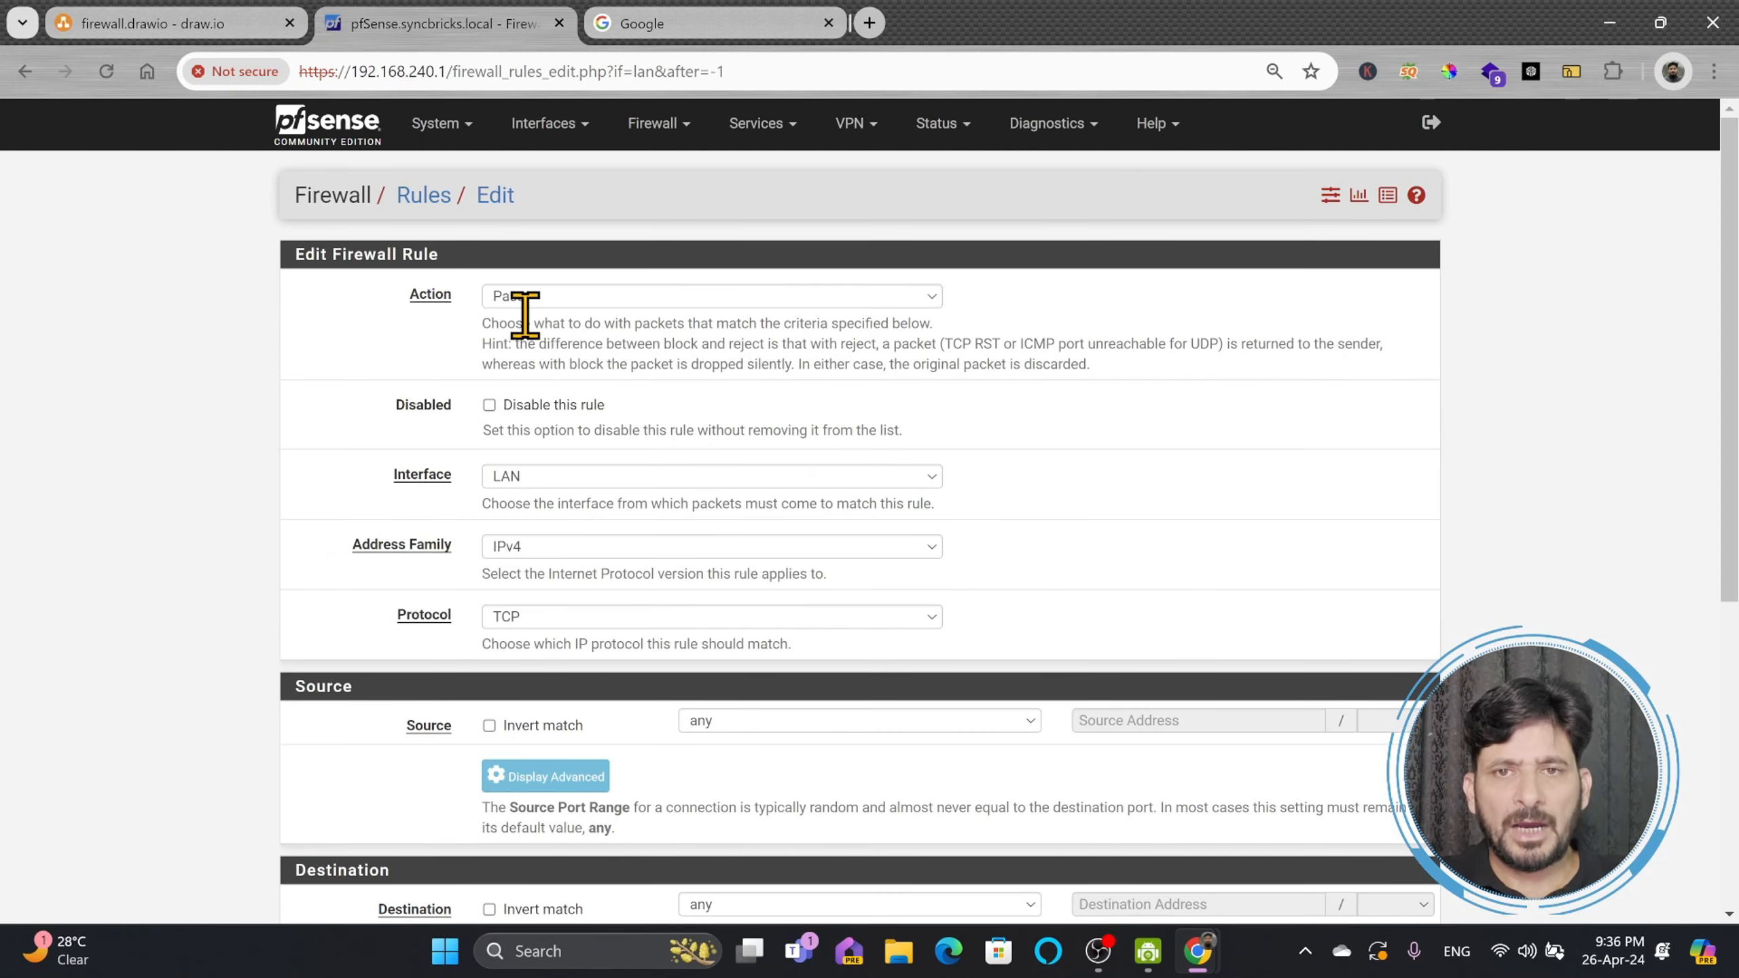
{"action": "left_click", "coordinate": [551, 301]}
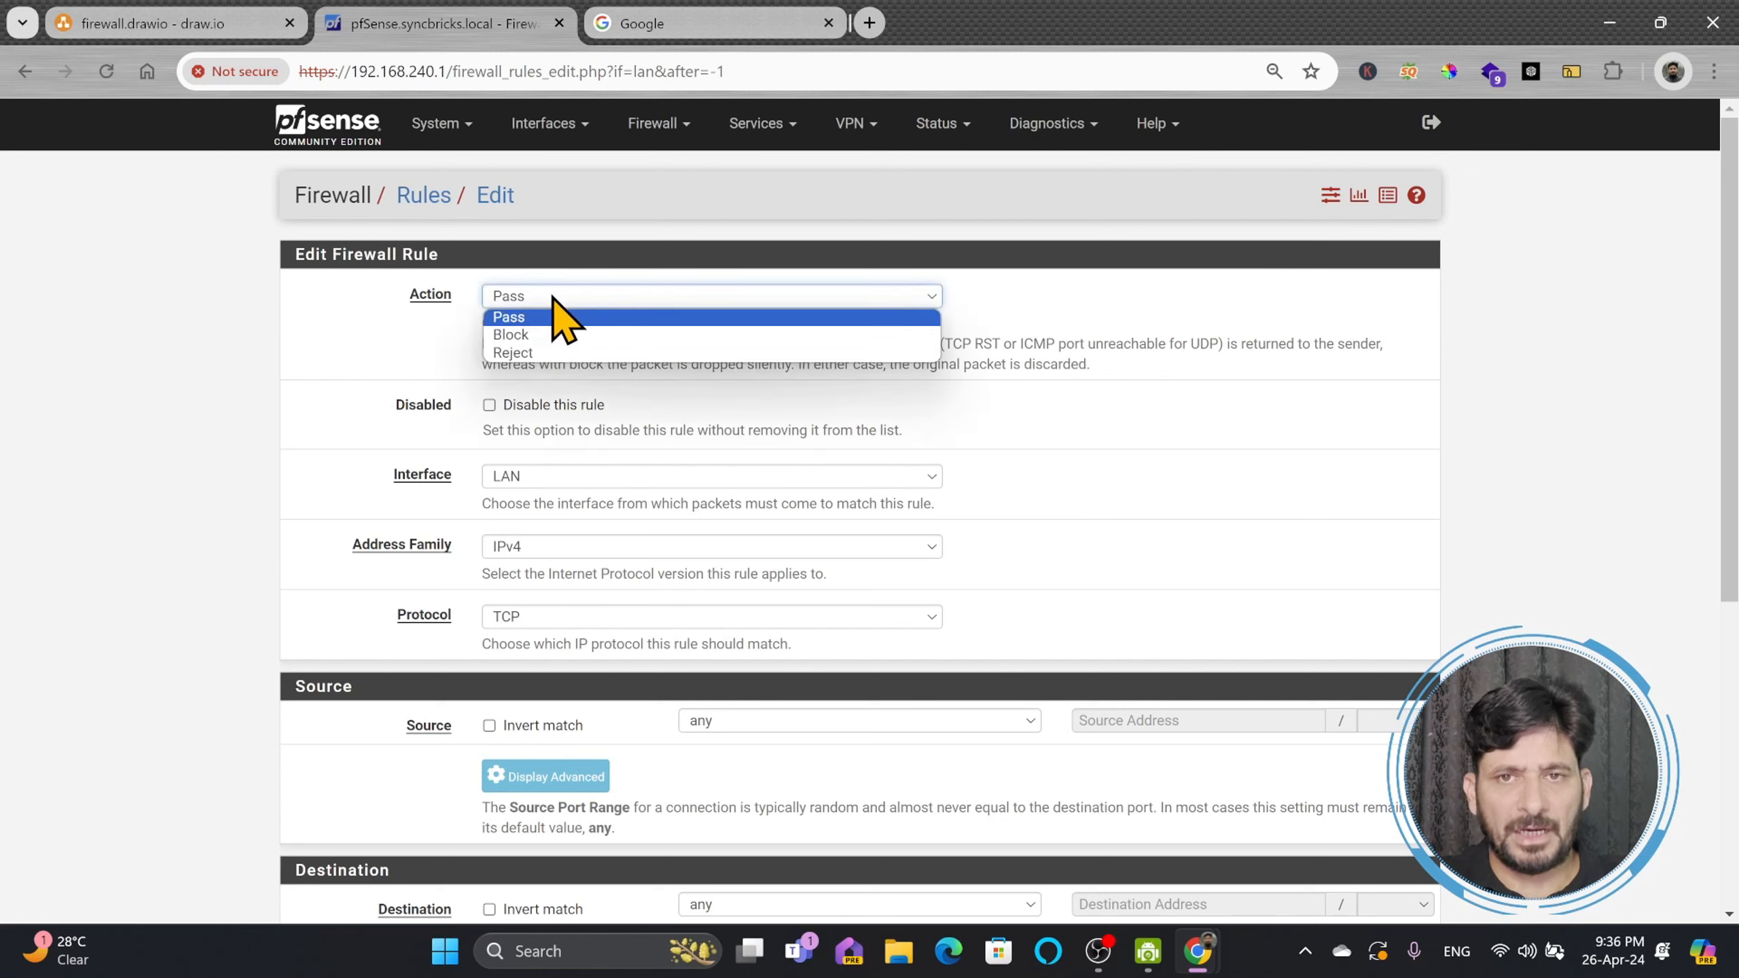
{"action": "left_click", "coordinate": [545, 332]}
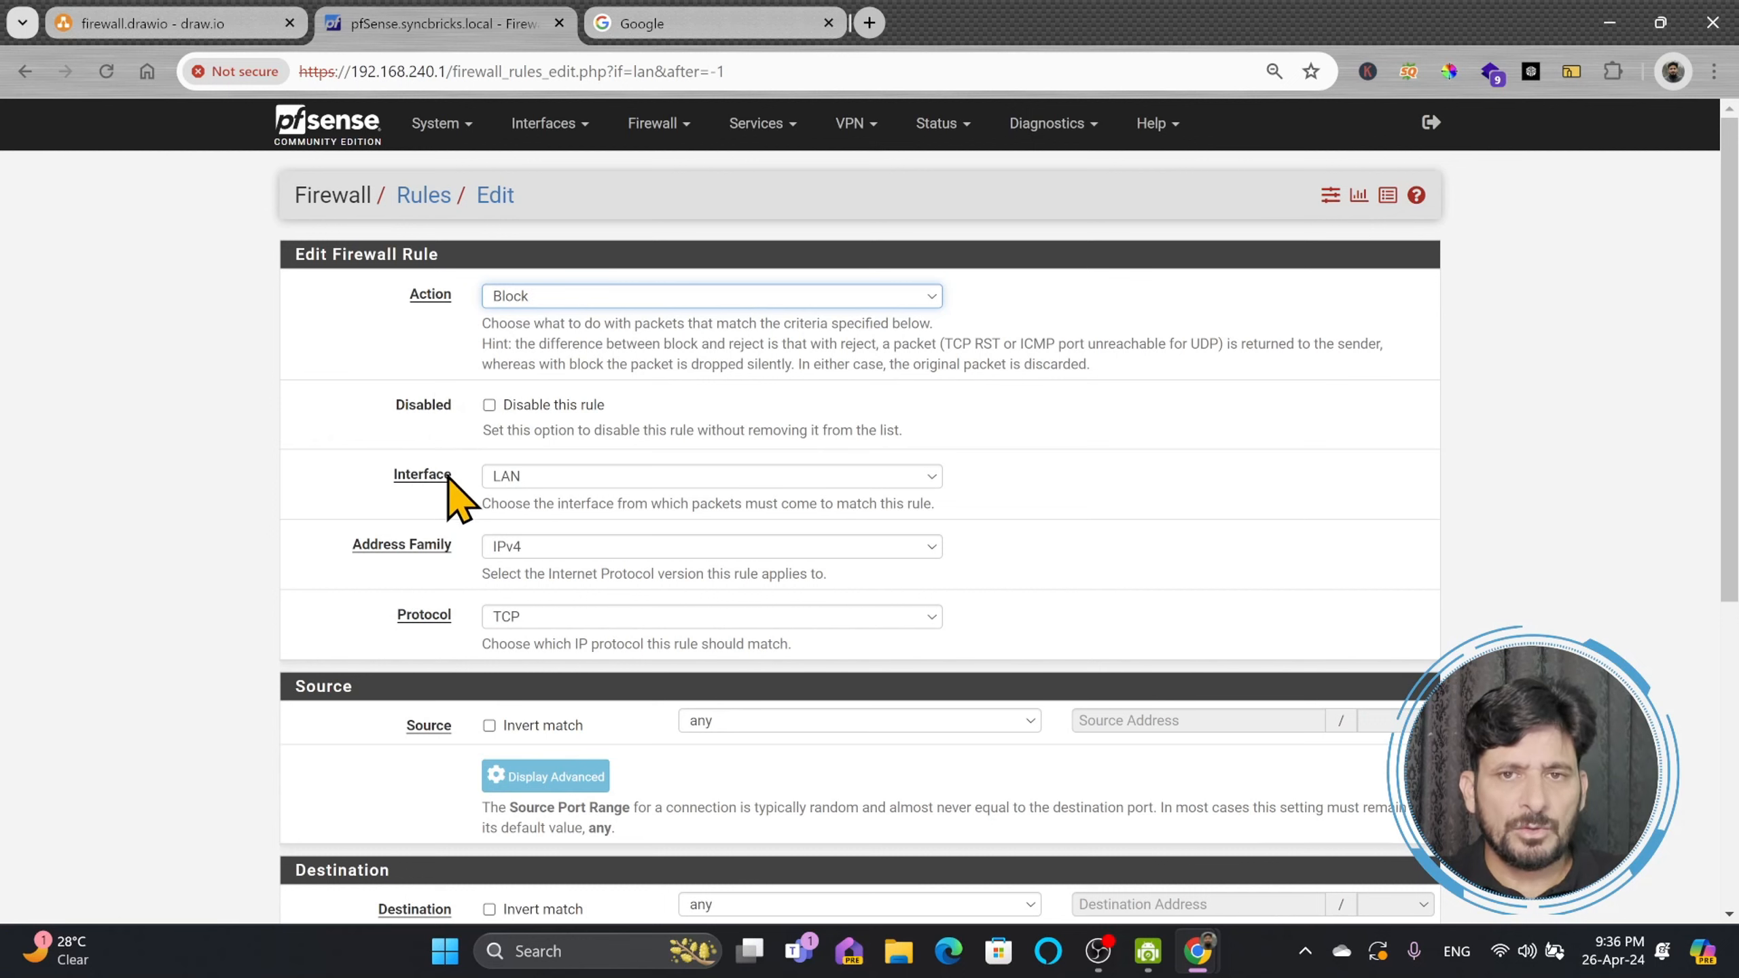
{"action": "left_click", "coordinate": [537, 477]}
{"action": "left_click", "coordinate": [537, 478]}
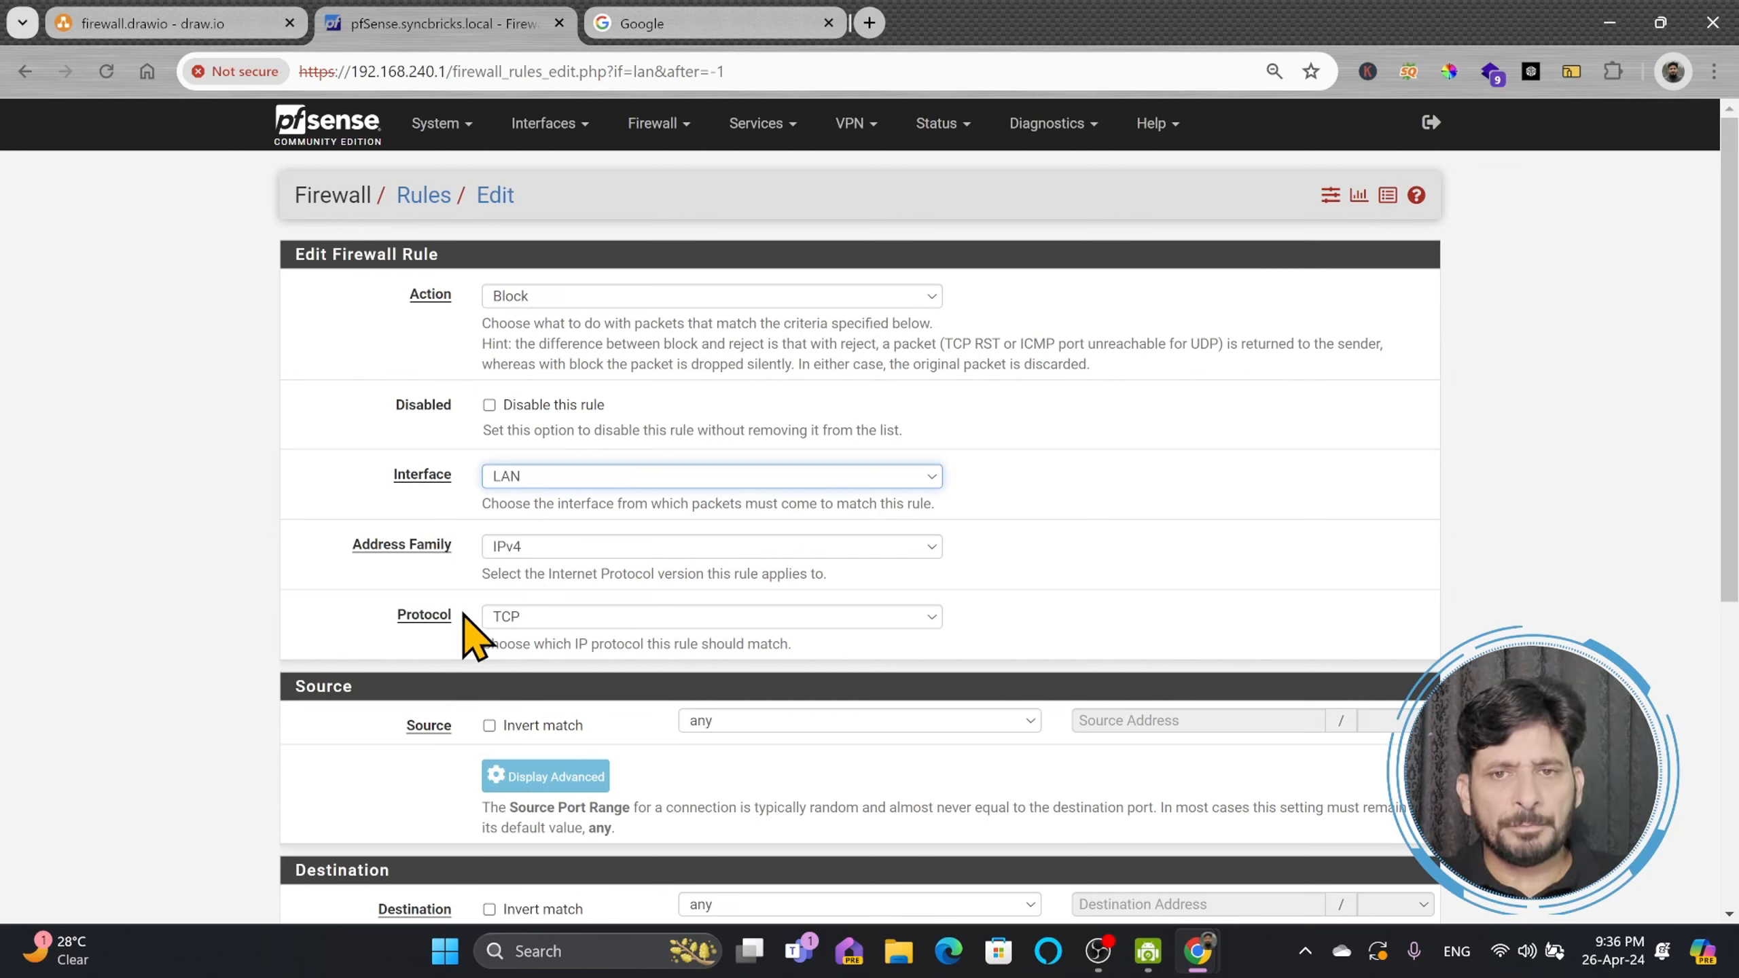
{"action": "left_click", "coordinate": [536, 620]}
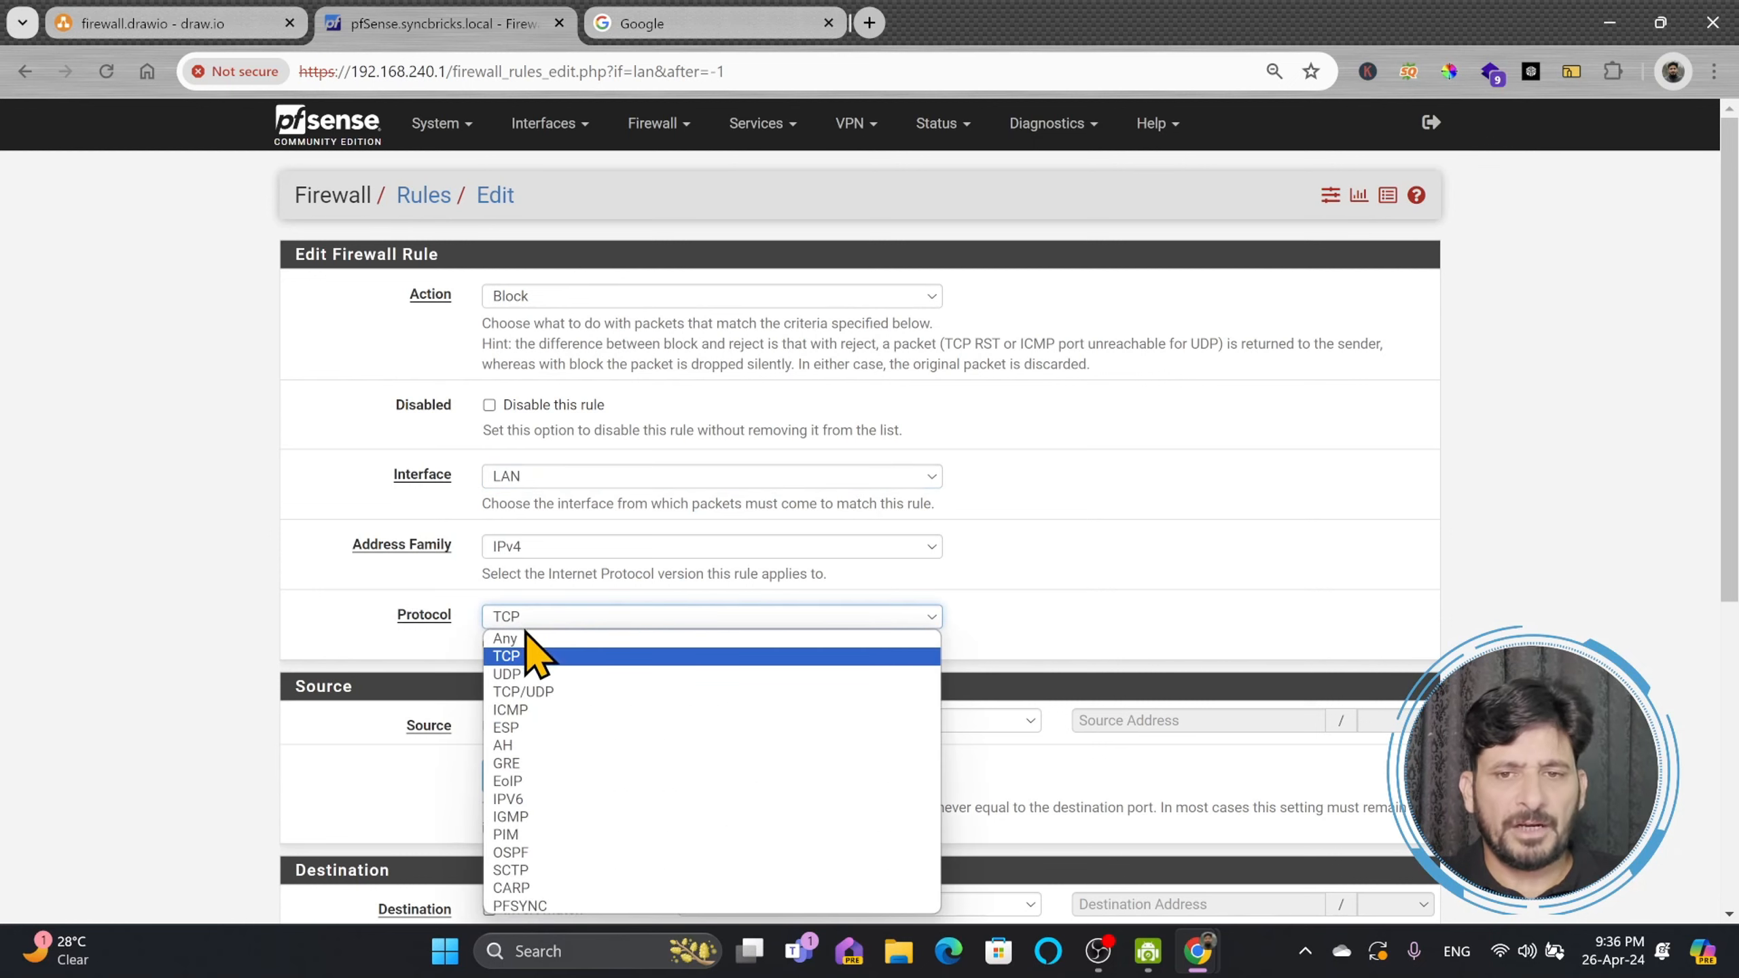
{"action": "left_click", "coordinate": [533, 641]}
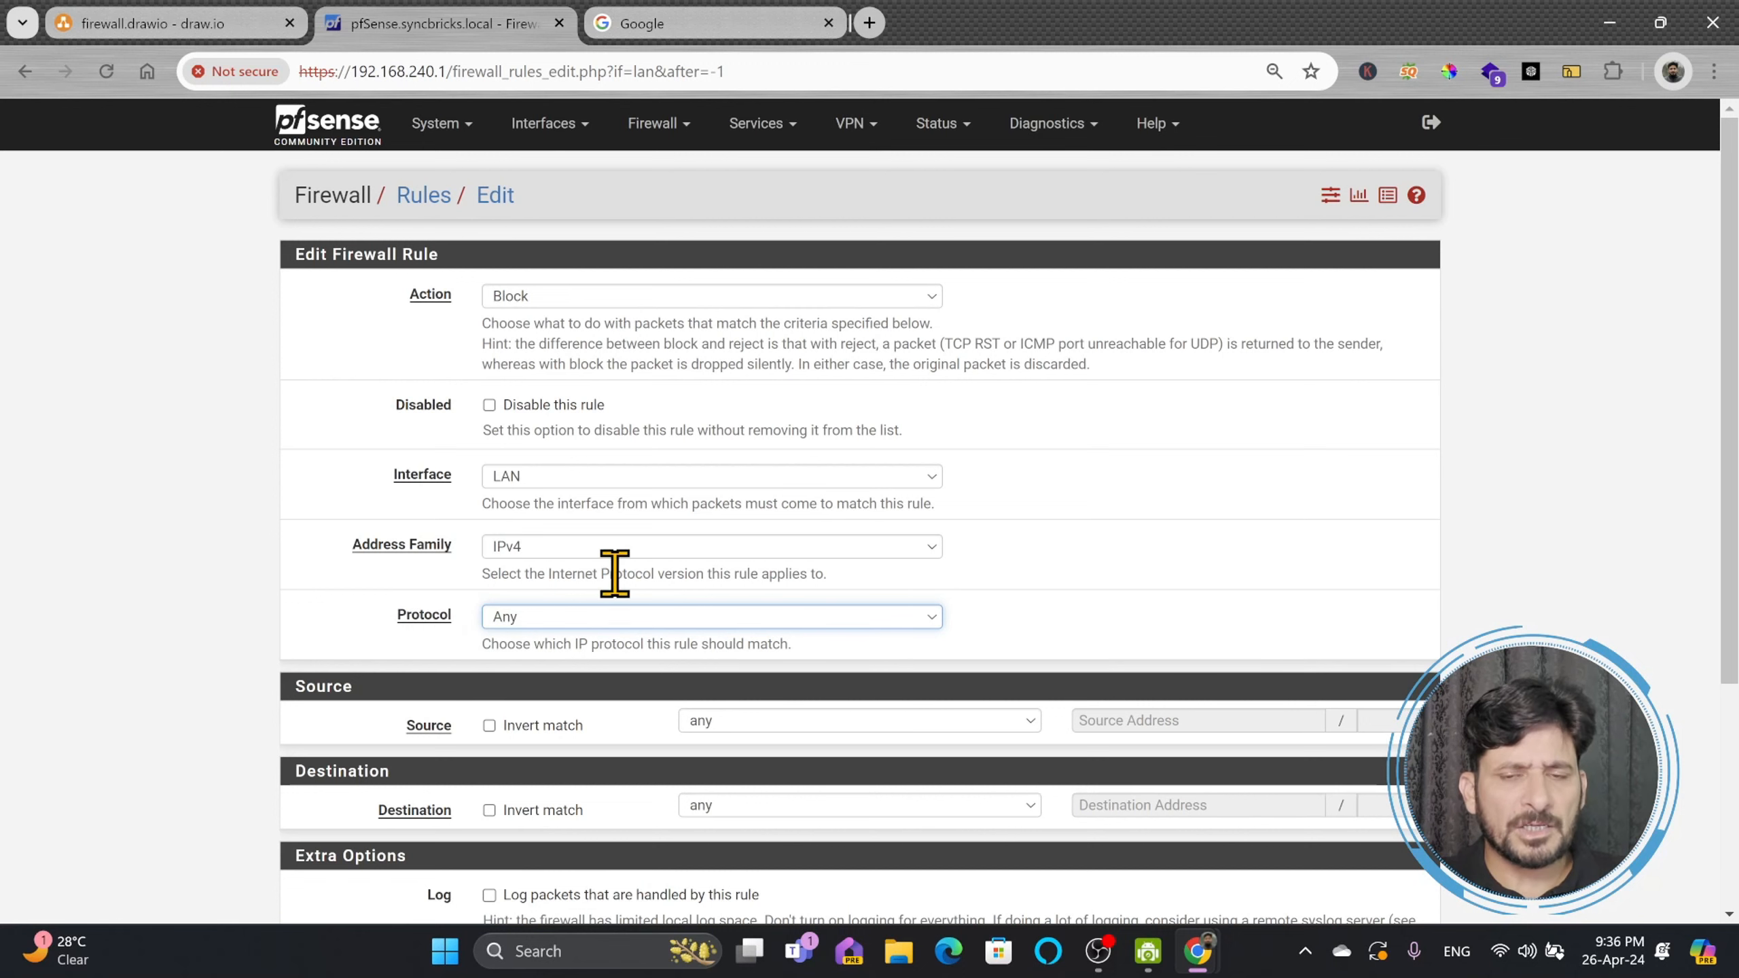
- Set the block rule's source to the network 192.168.240.0/24
{"action": "scroll", "coordinate": [599, 612], "scroll_direction": "down", "scroll_amount": 1}
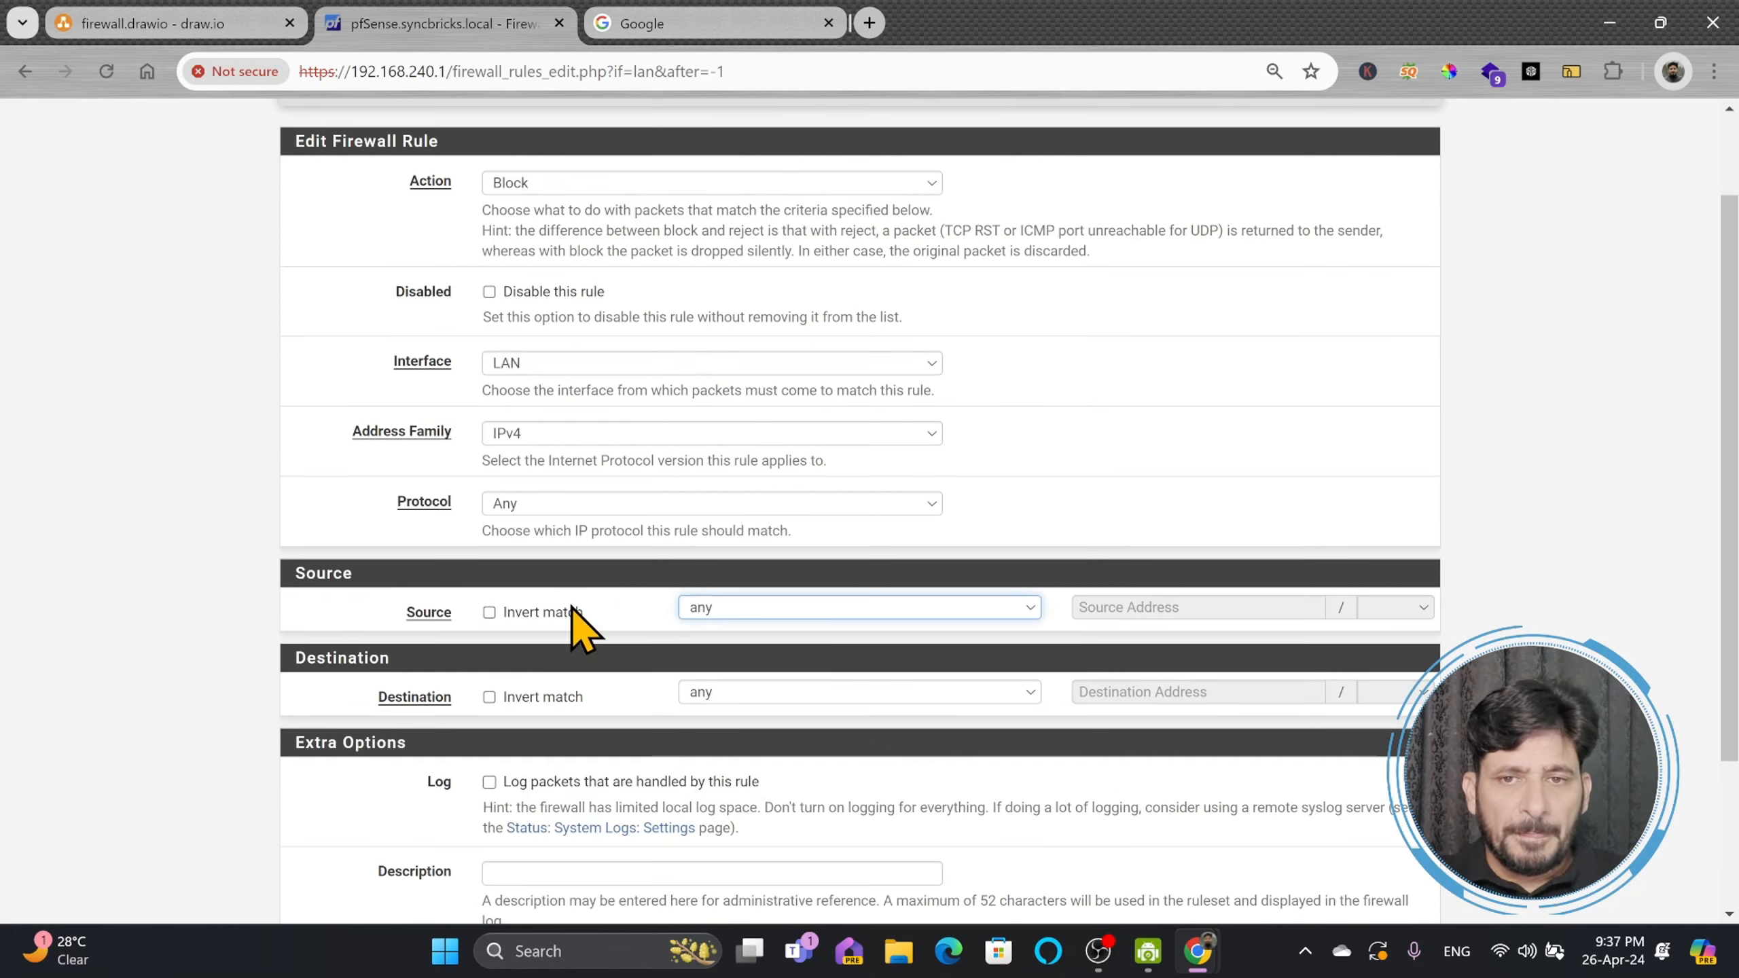
{"action": "left_click", "coordinate": [752, 611]}
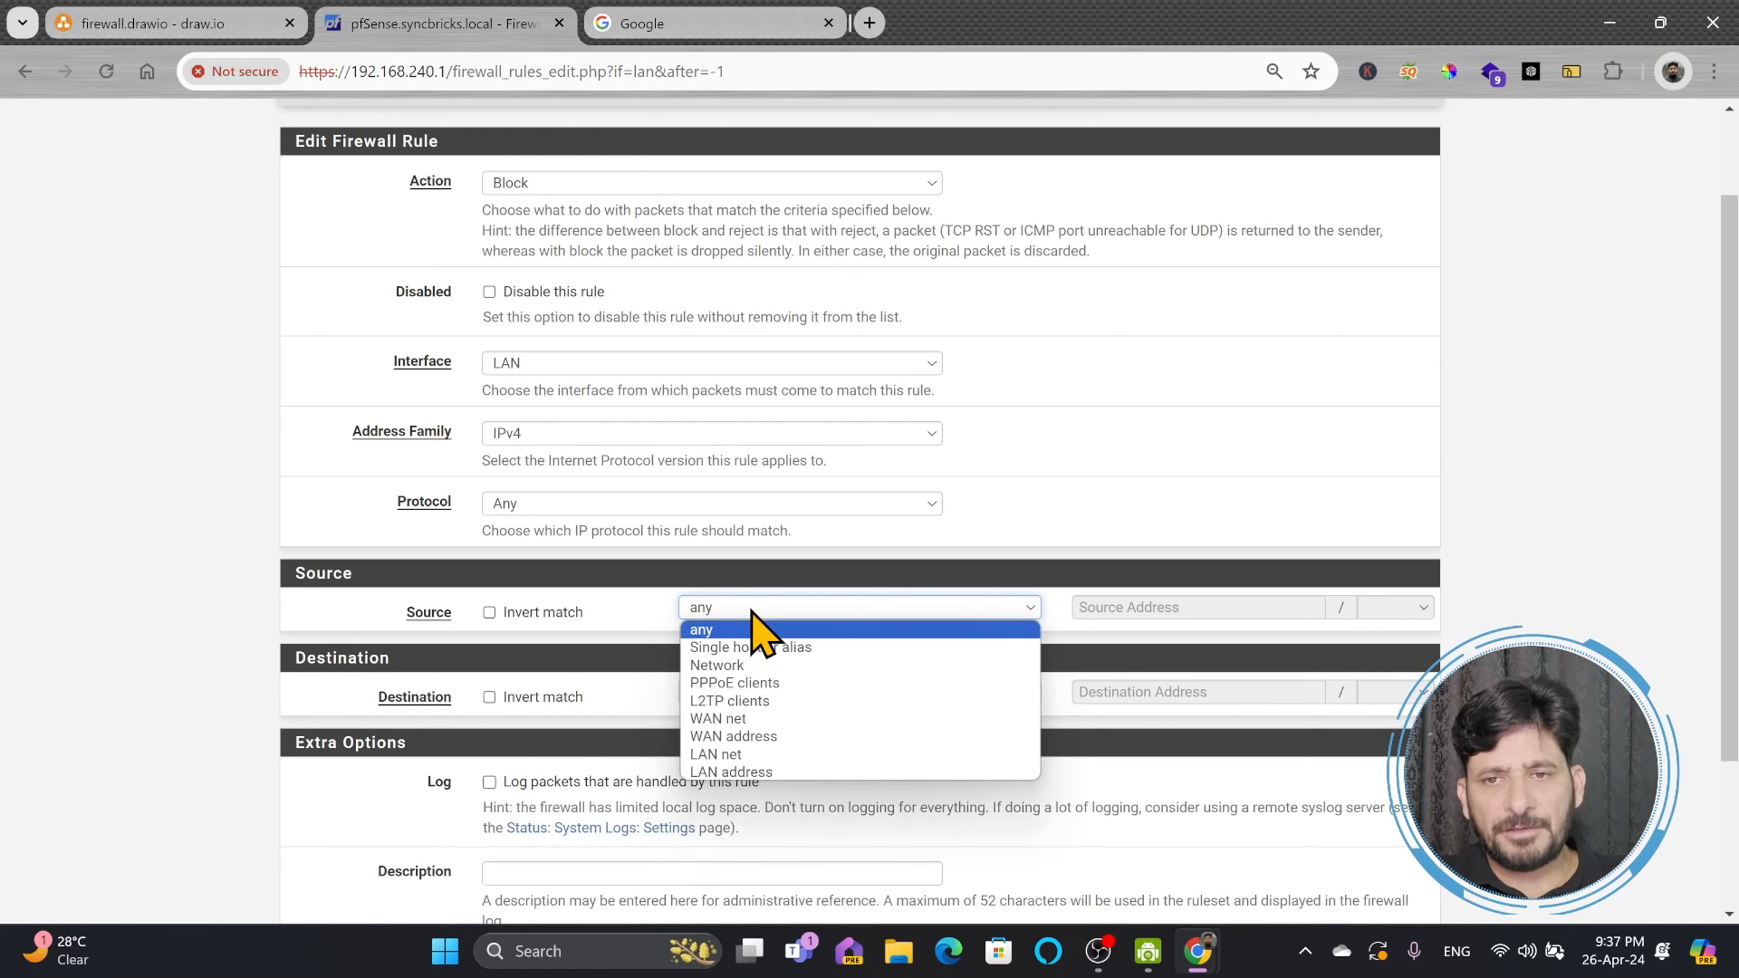
{"action": "left_click", "coordinate": [794, 651]}
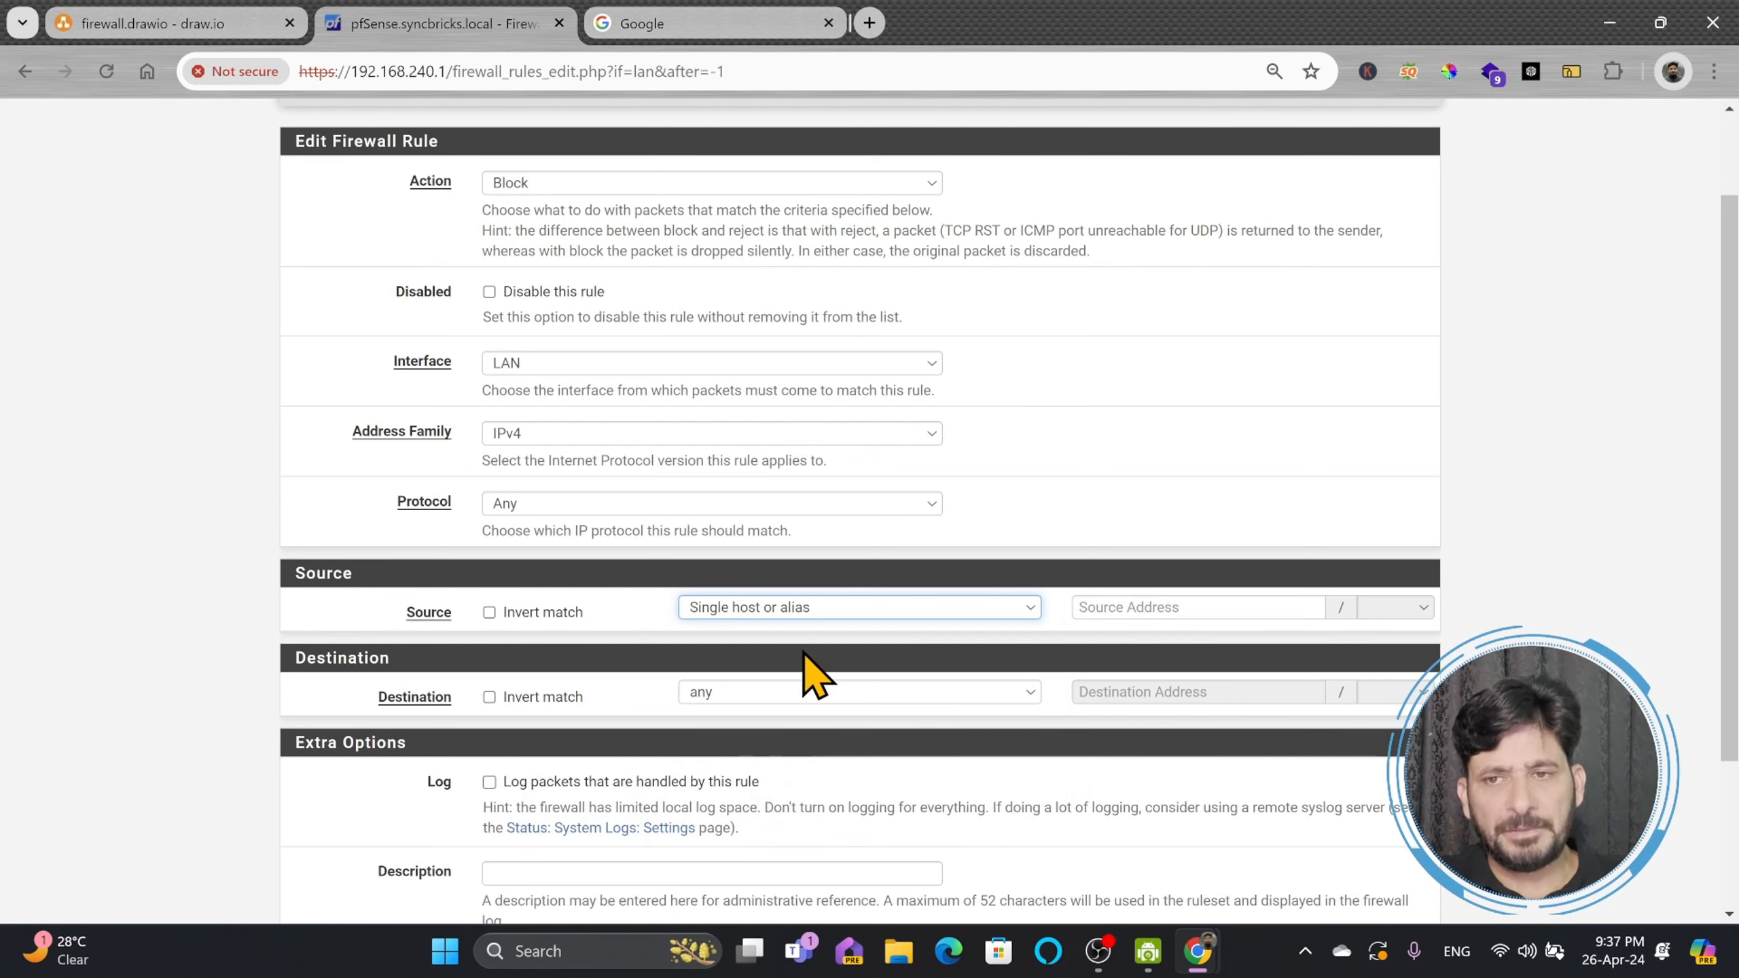
{"action": "left_click", "coordinate": [1150, 607]}
{"action": "left_click", "coordinate": [934, 610]}
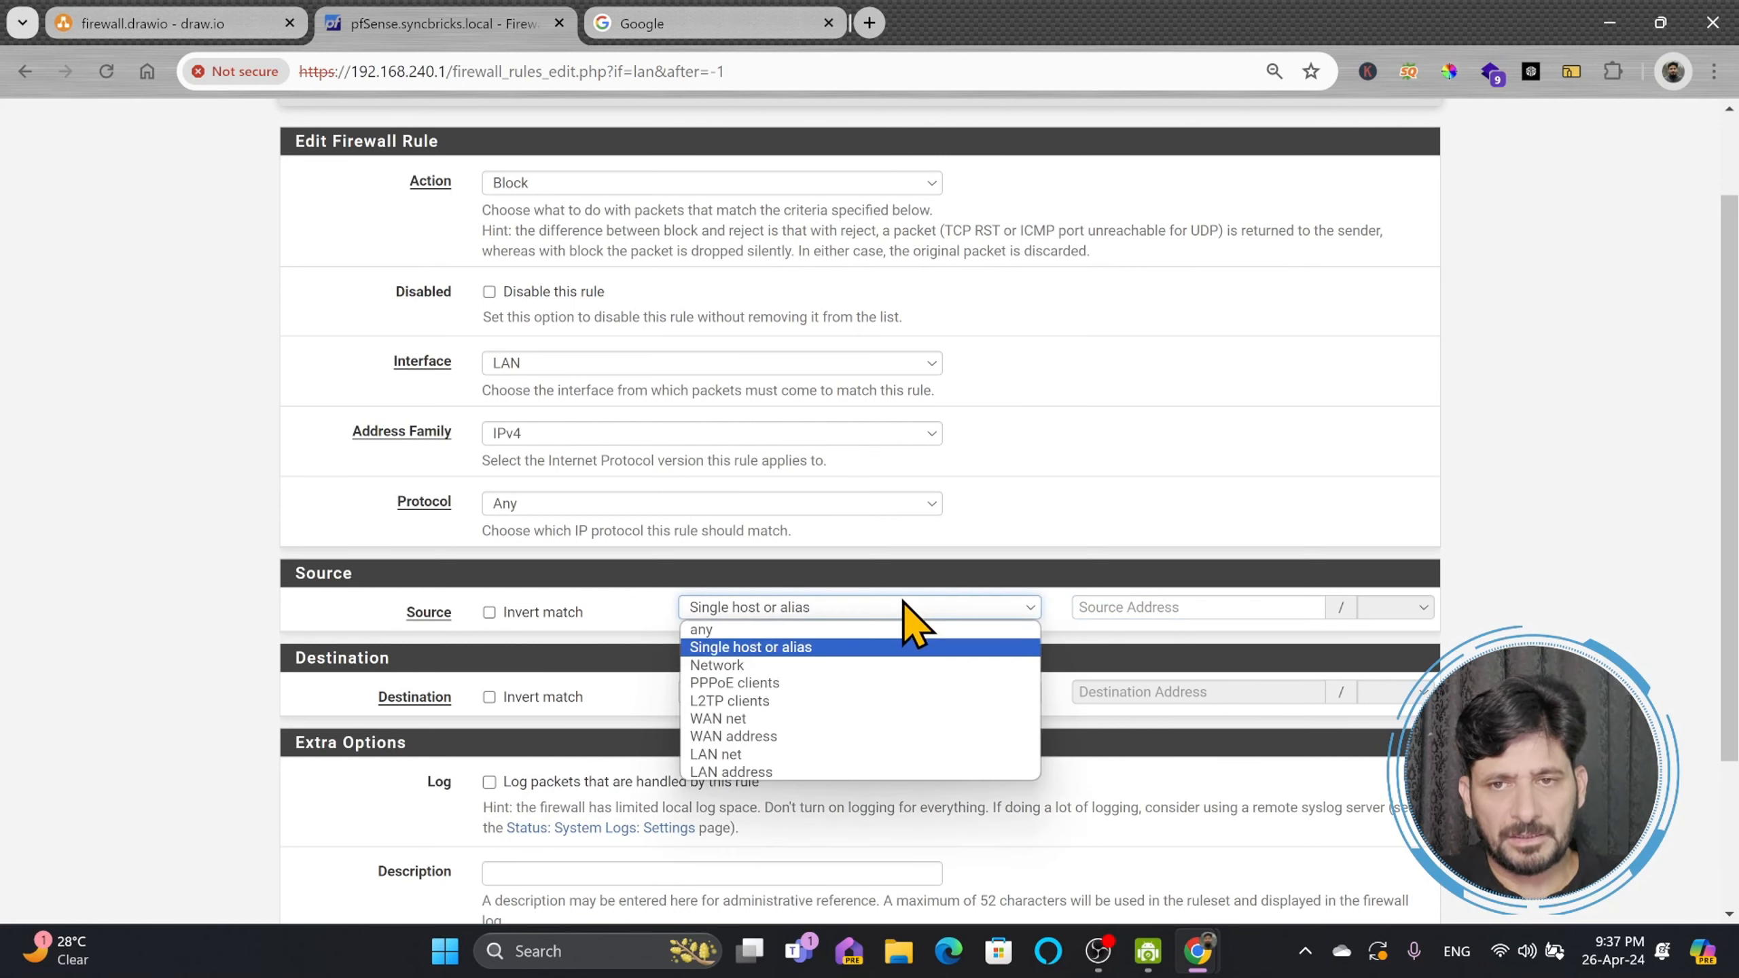
{"action": "left_click", "coordinate": [718, 667]}
{"action": "left_click", "coordinate": [1168, 608]}
{"action": "type", "text": "192.168.240.12"}
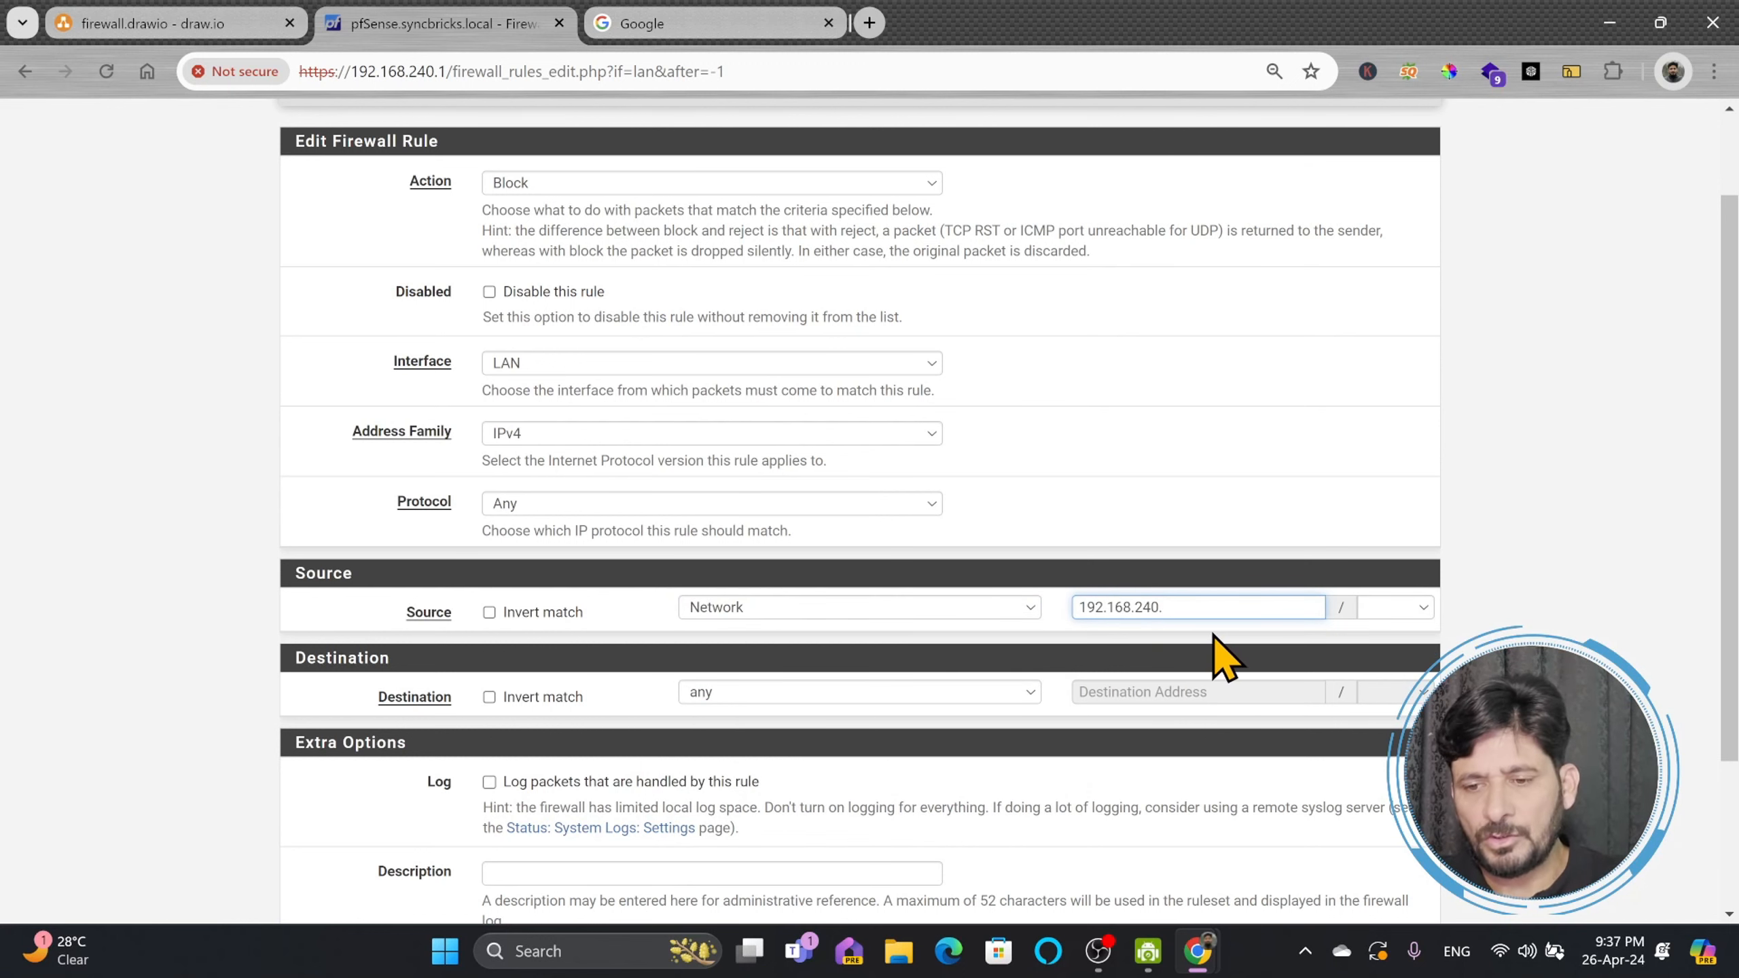
{"action": "left_click", "coordinate": [1390, 607]}
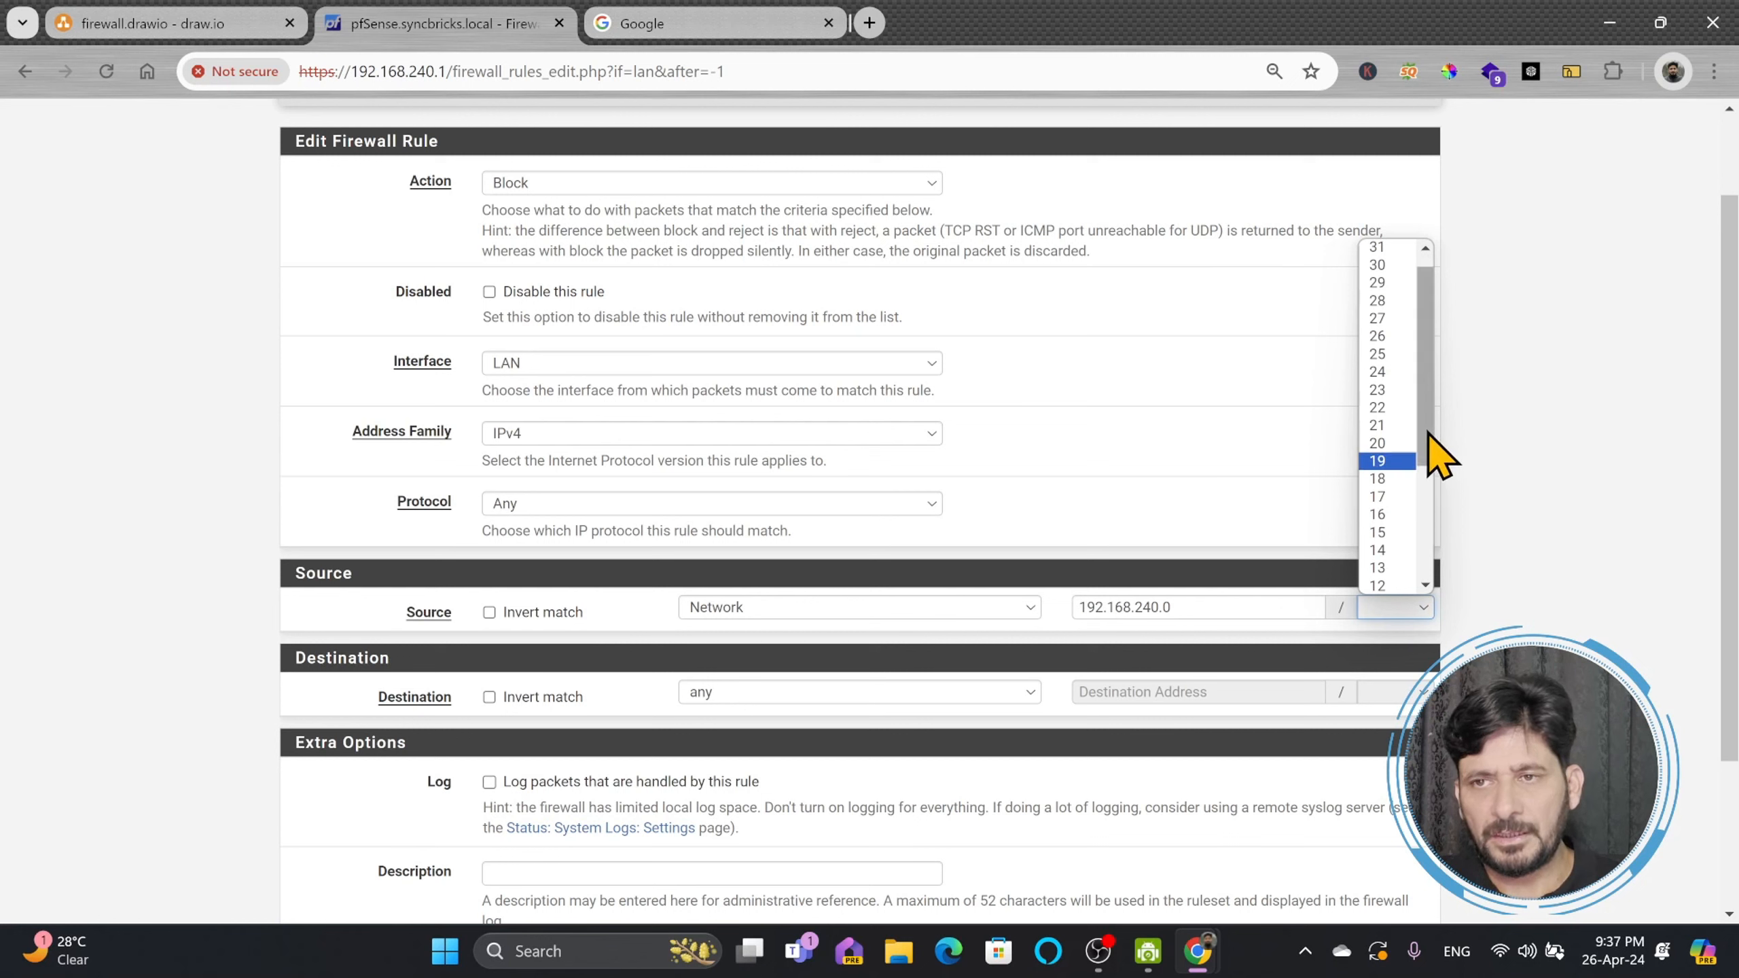
{"action": "left_click_drag", "start_coordinate": [1423, 432], "coordinate": [1430, 349]}
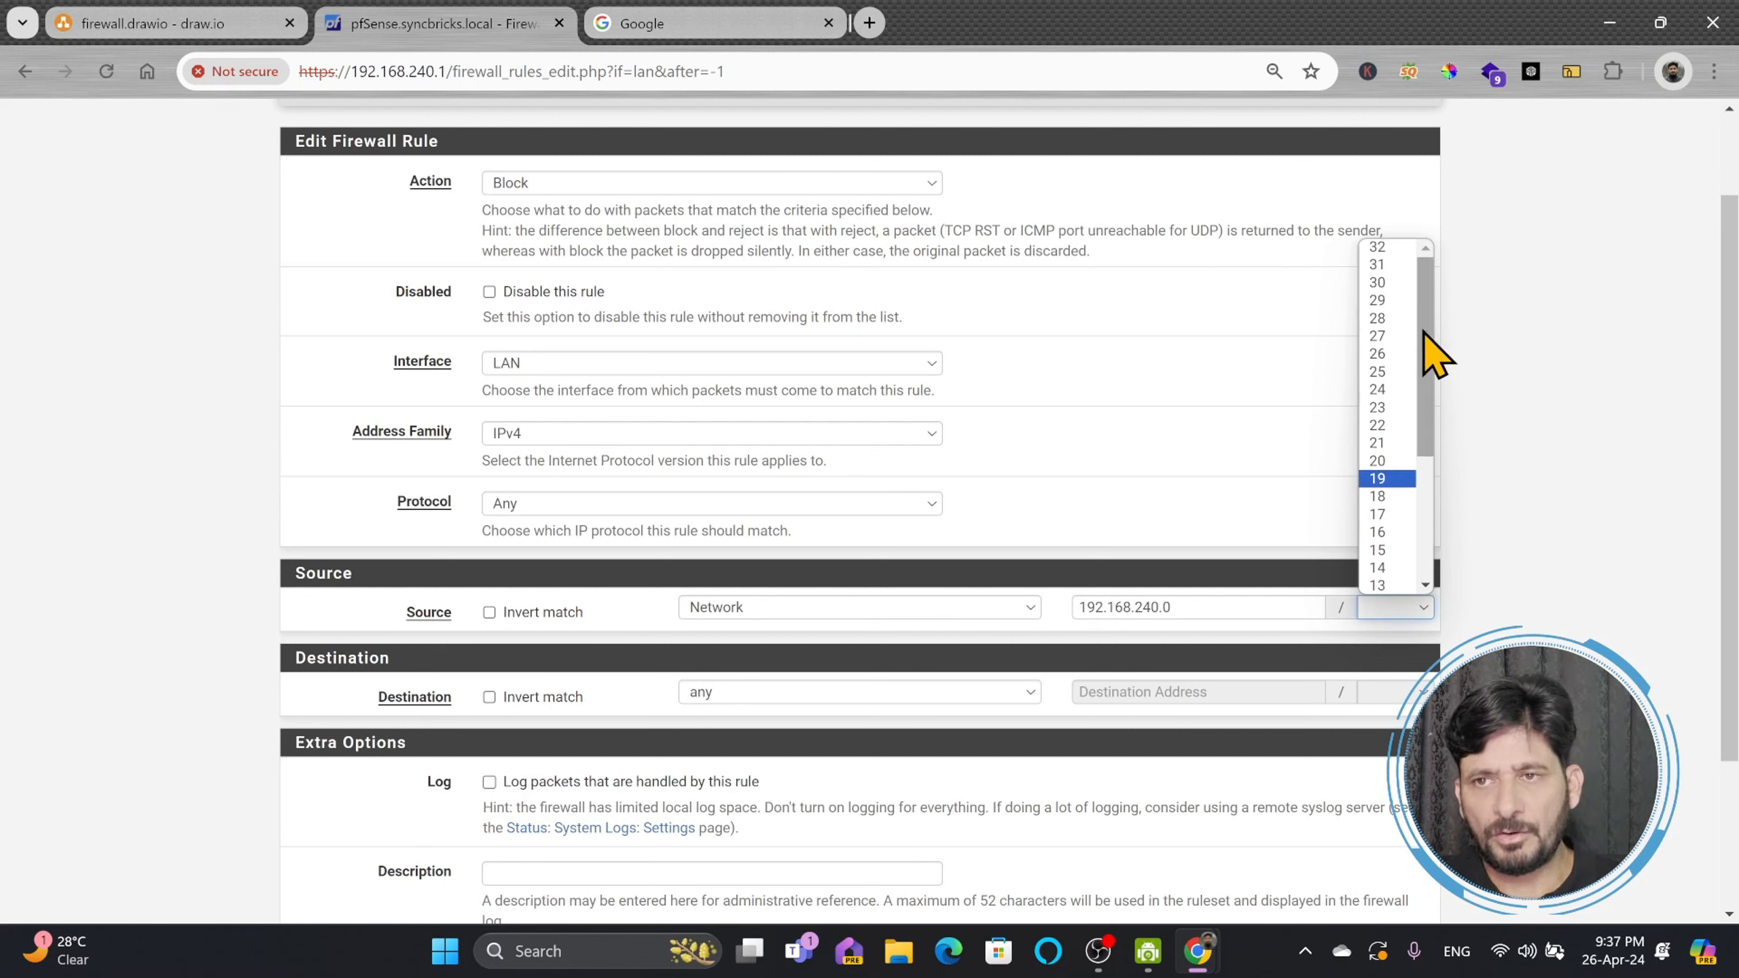
{"action": "left_click", "coordinate": [1386, 402]}
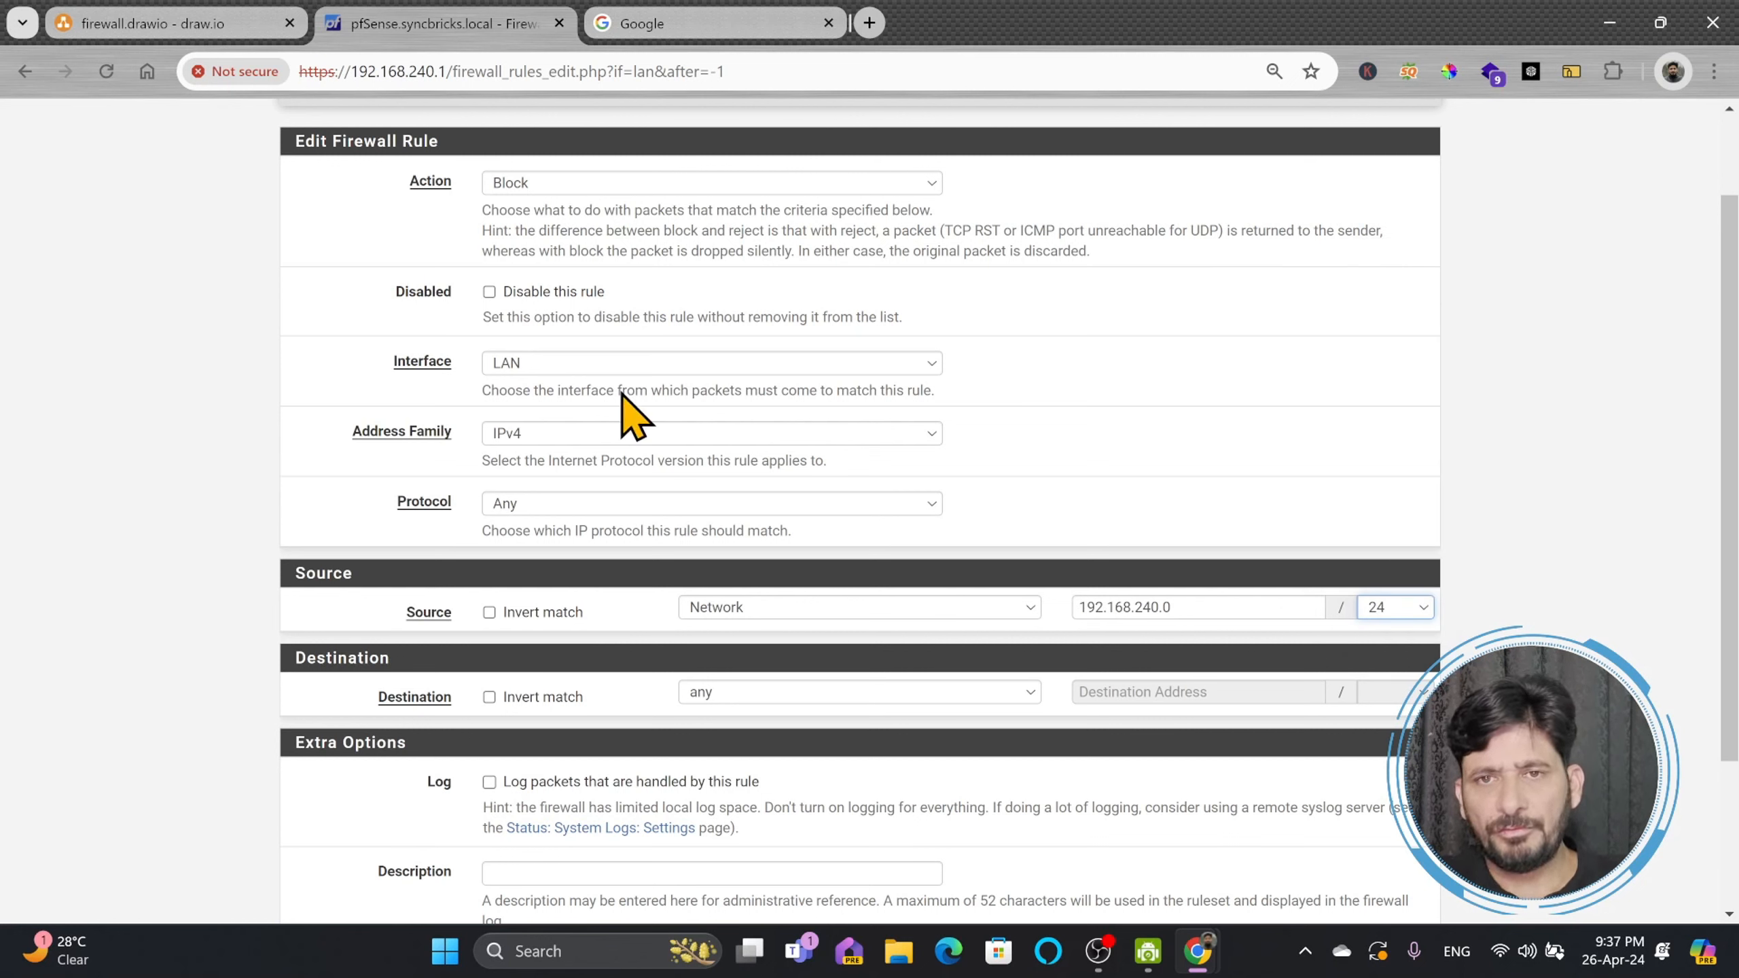
- Set the block rule's source to the single host 192.168.240.12
{"action": "left_click", "coordinate": [817, 606]}
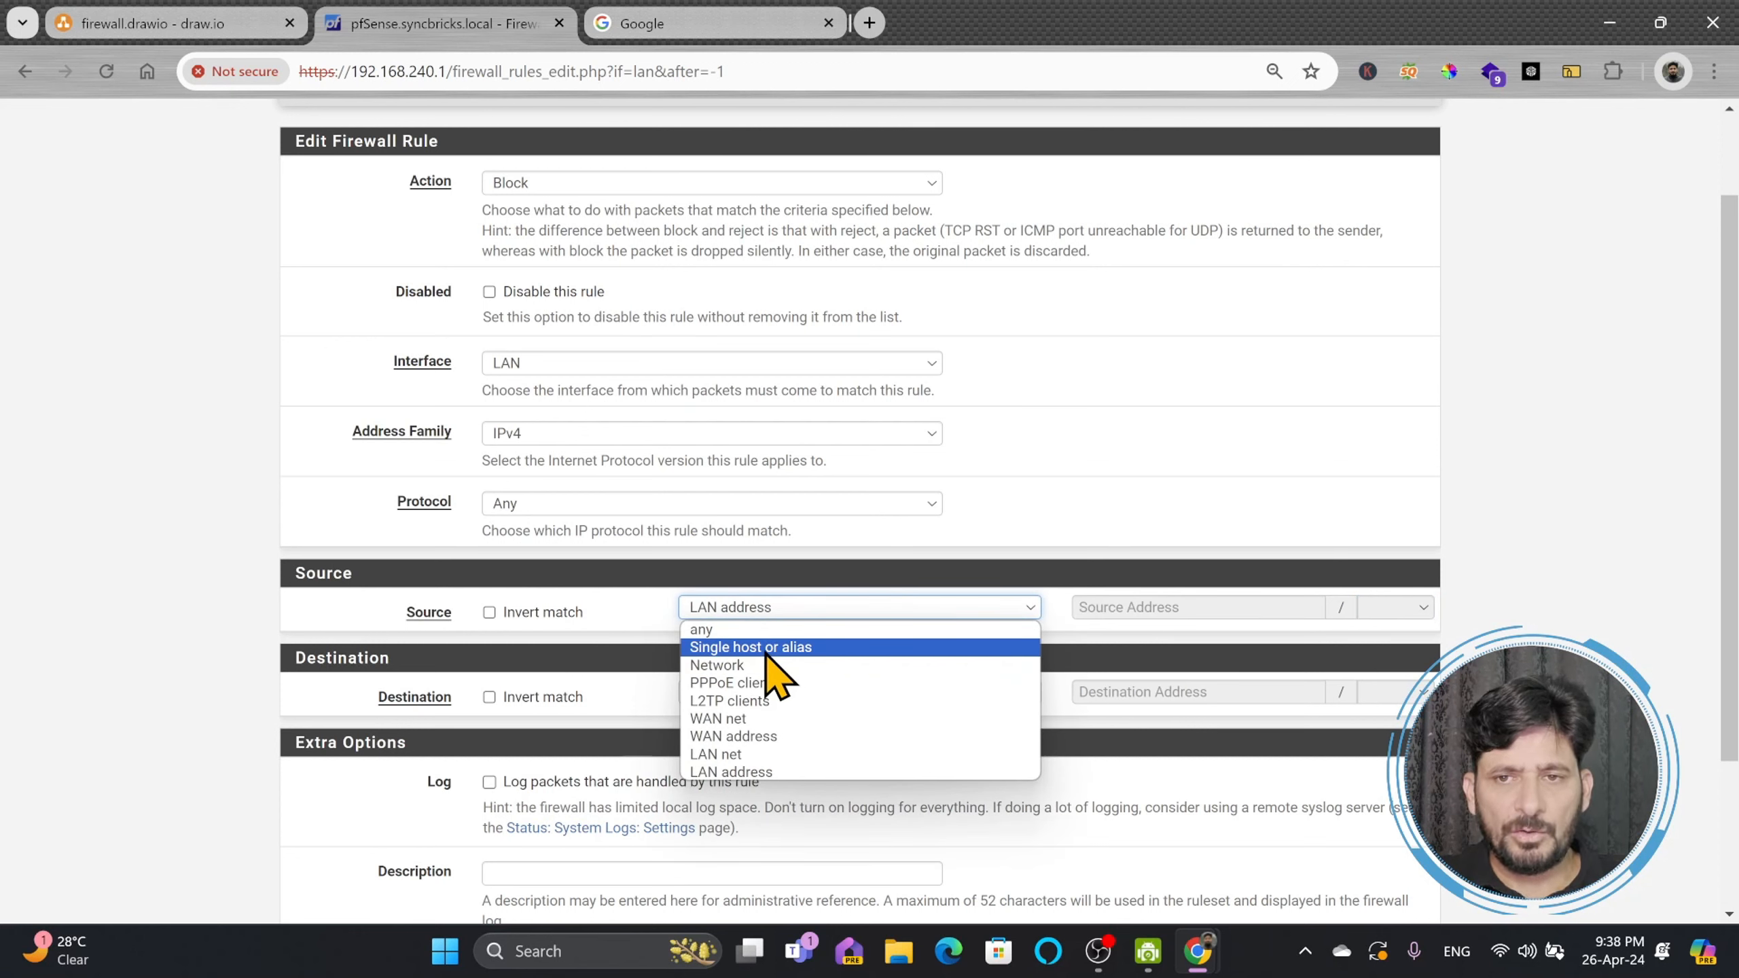
{"action": "left_click", "coordinate": [767, 650]}
{"action": "left_click", "coordinate": [1102, 606]}
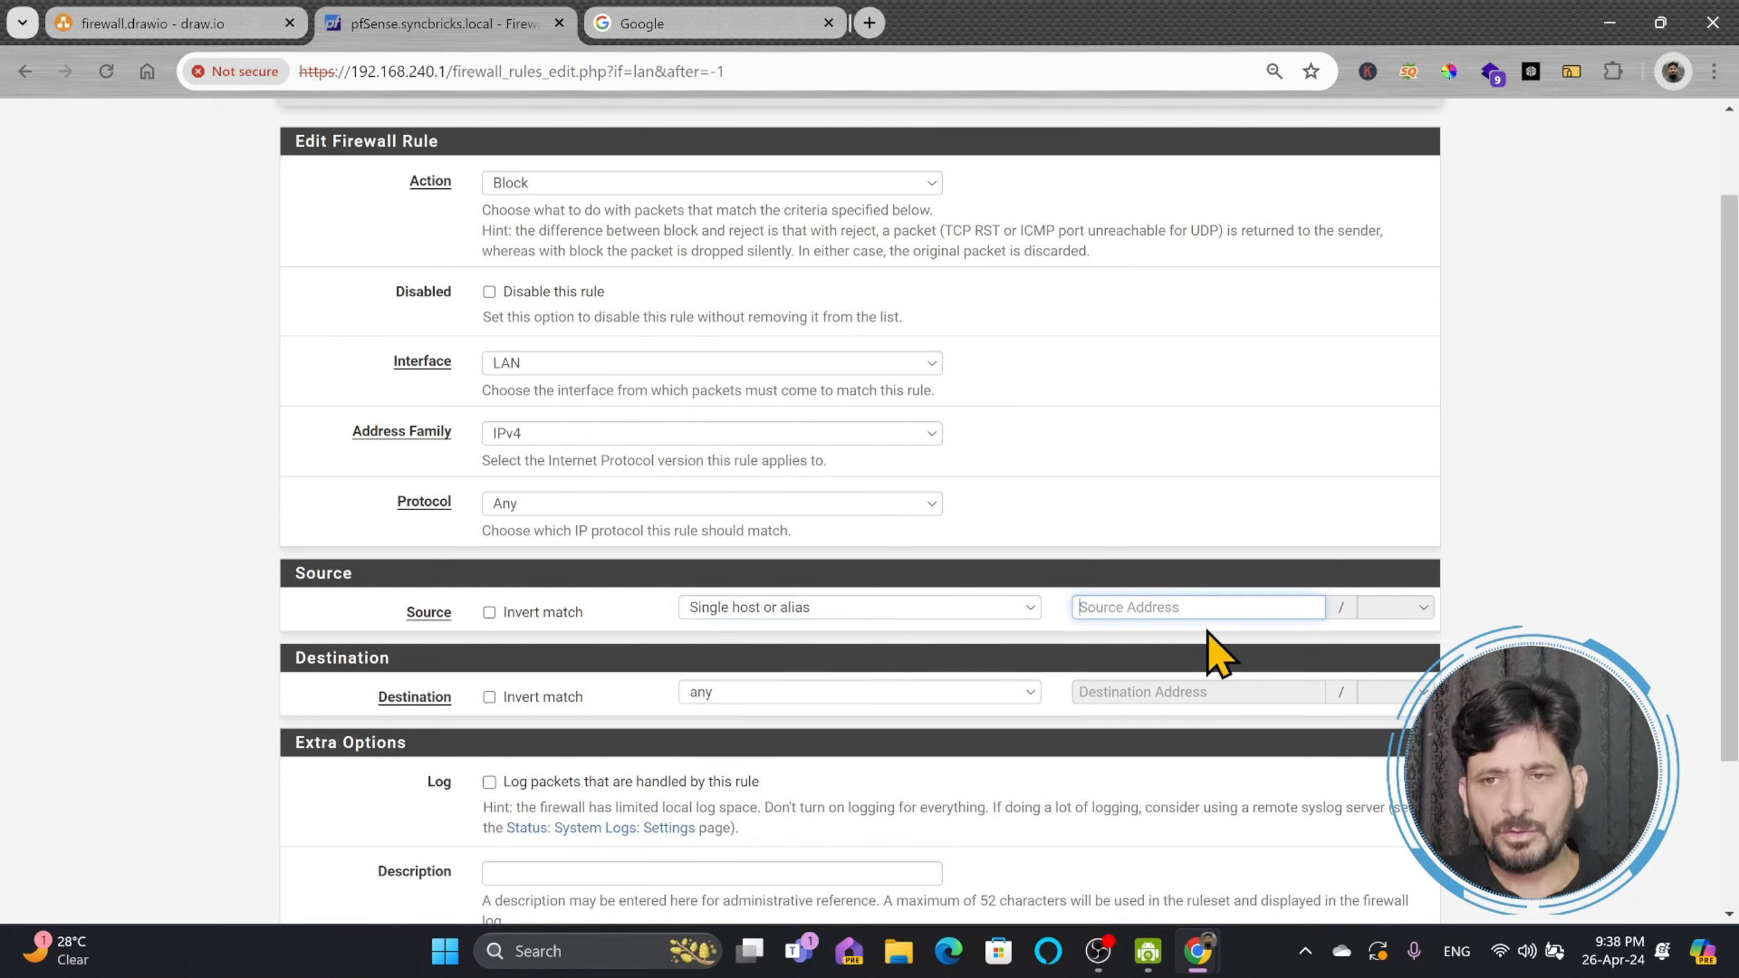
{"action": "type", "text": "192.168.240.12"}
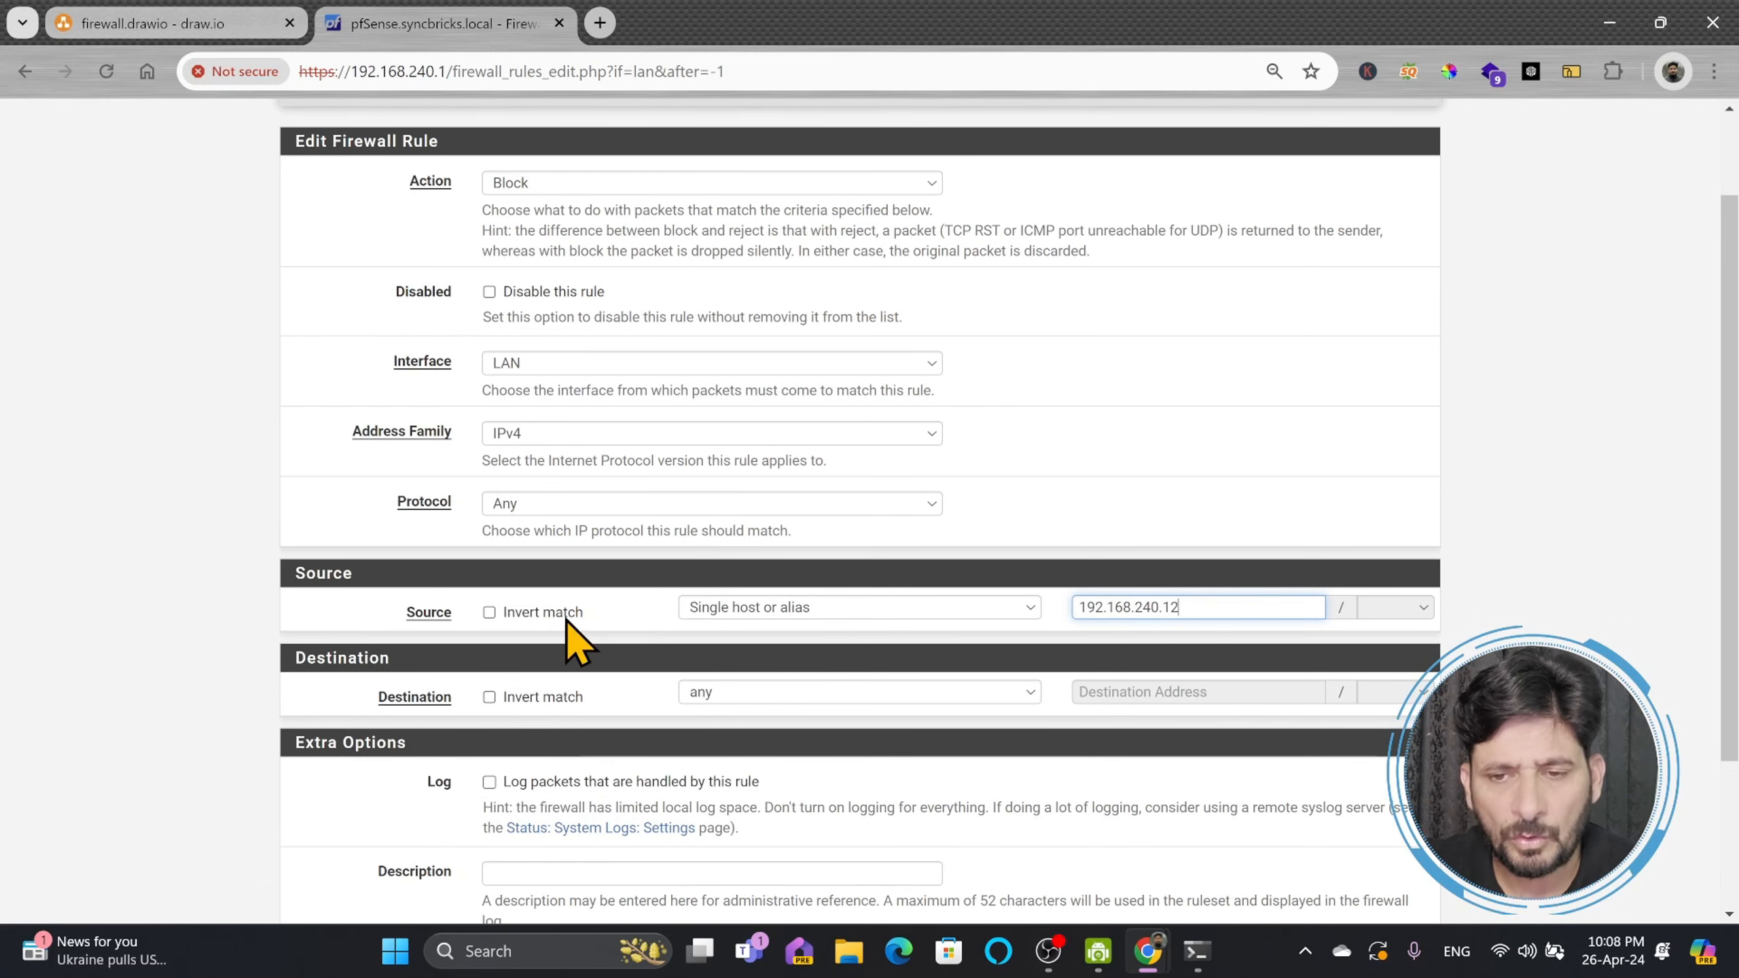
- Examine the firewall and desktop computer in the draw.io network diagram, and return to the pfSense rule form
{"action": "left_click", "coordinate": [228, 31]}
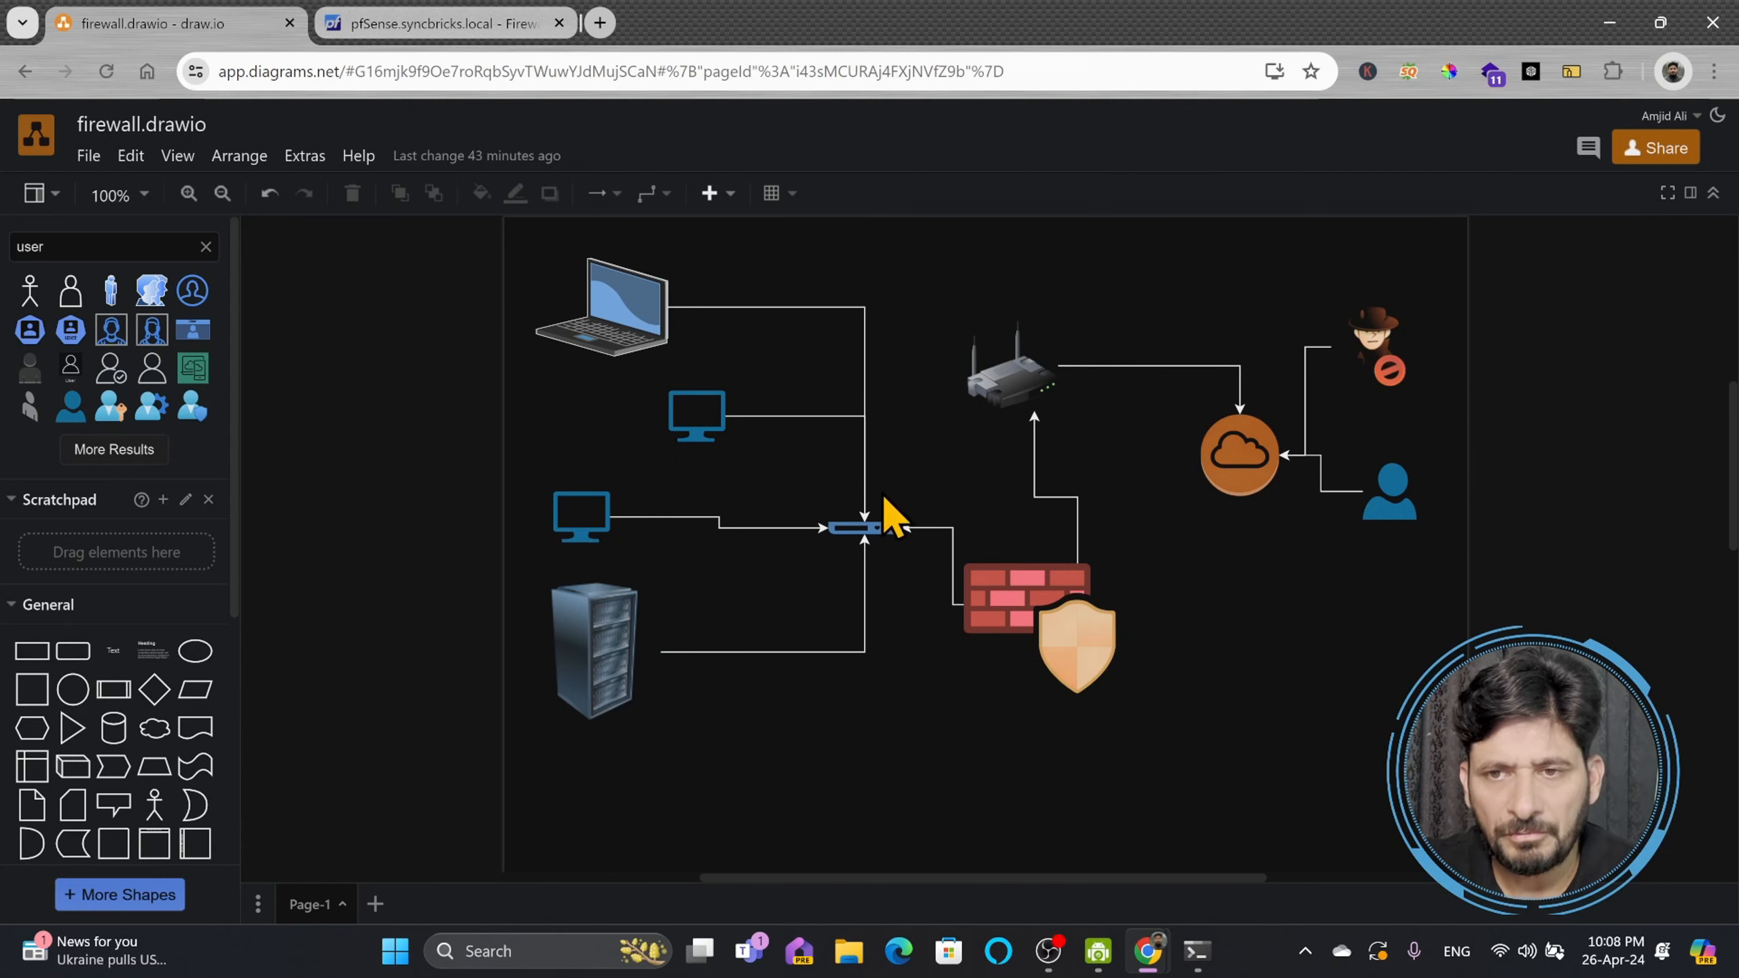
{"action": "left_click", "coordinate": [990, 582]}
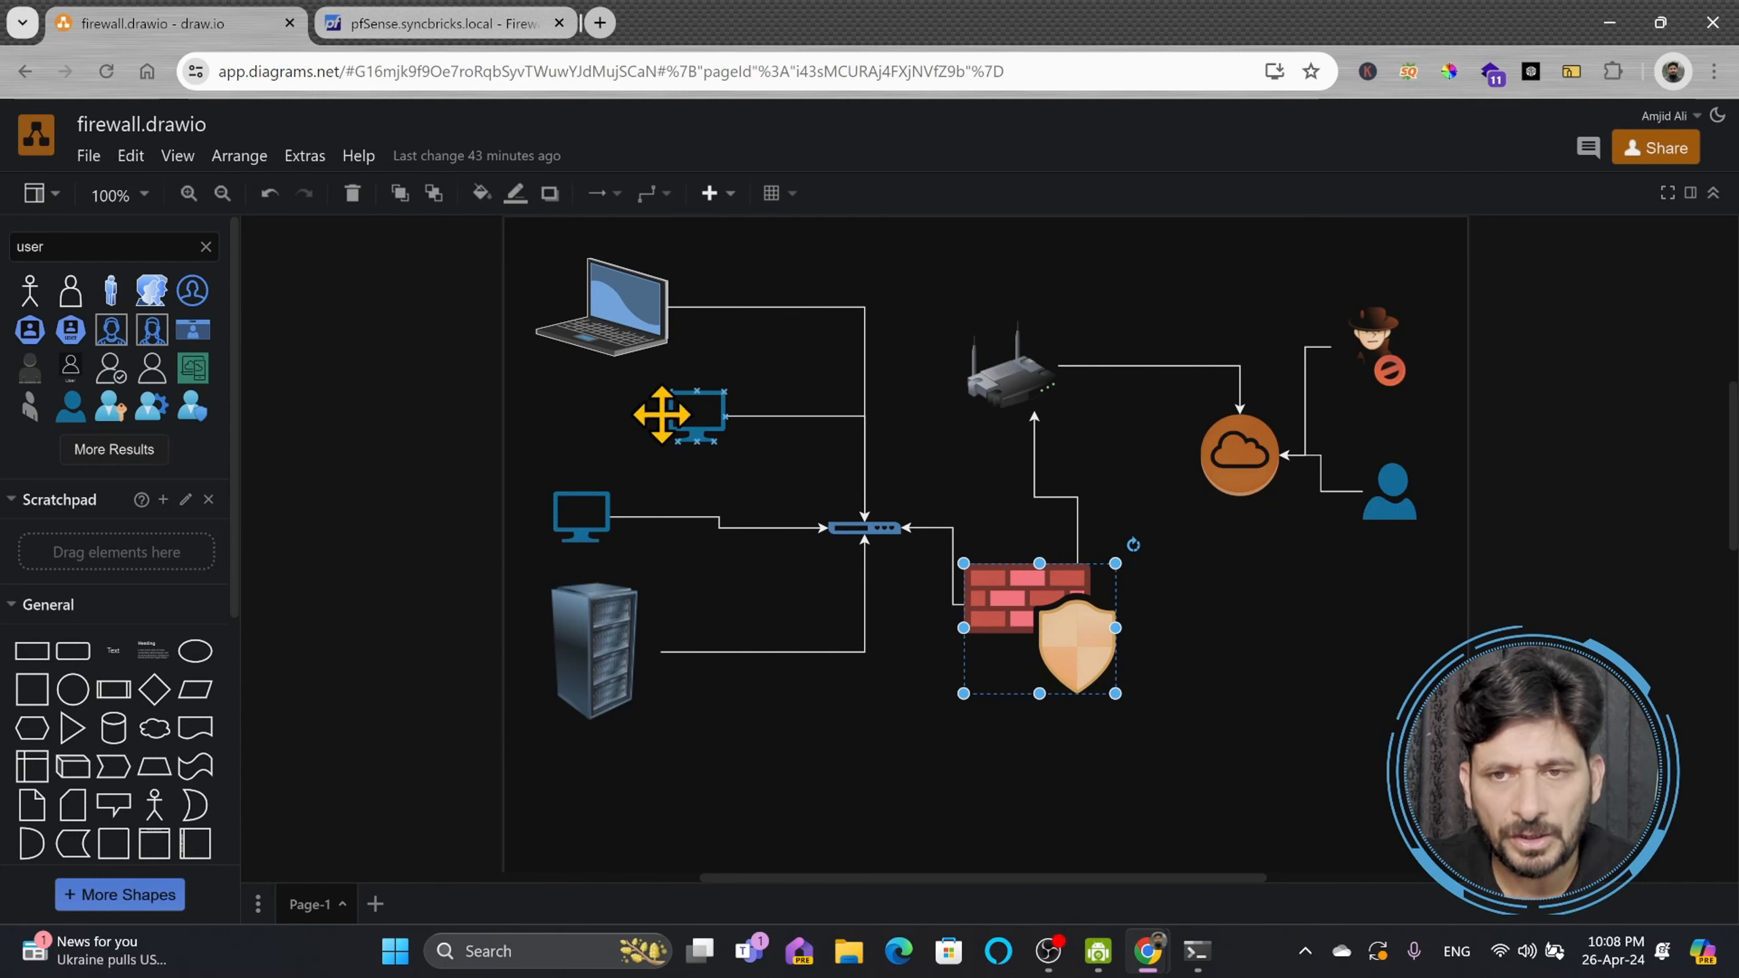
{"action": "left_click", "coordinate": [579, 517]}
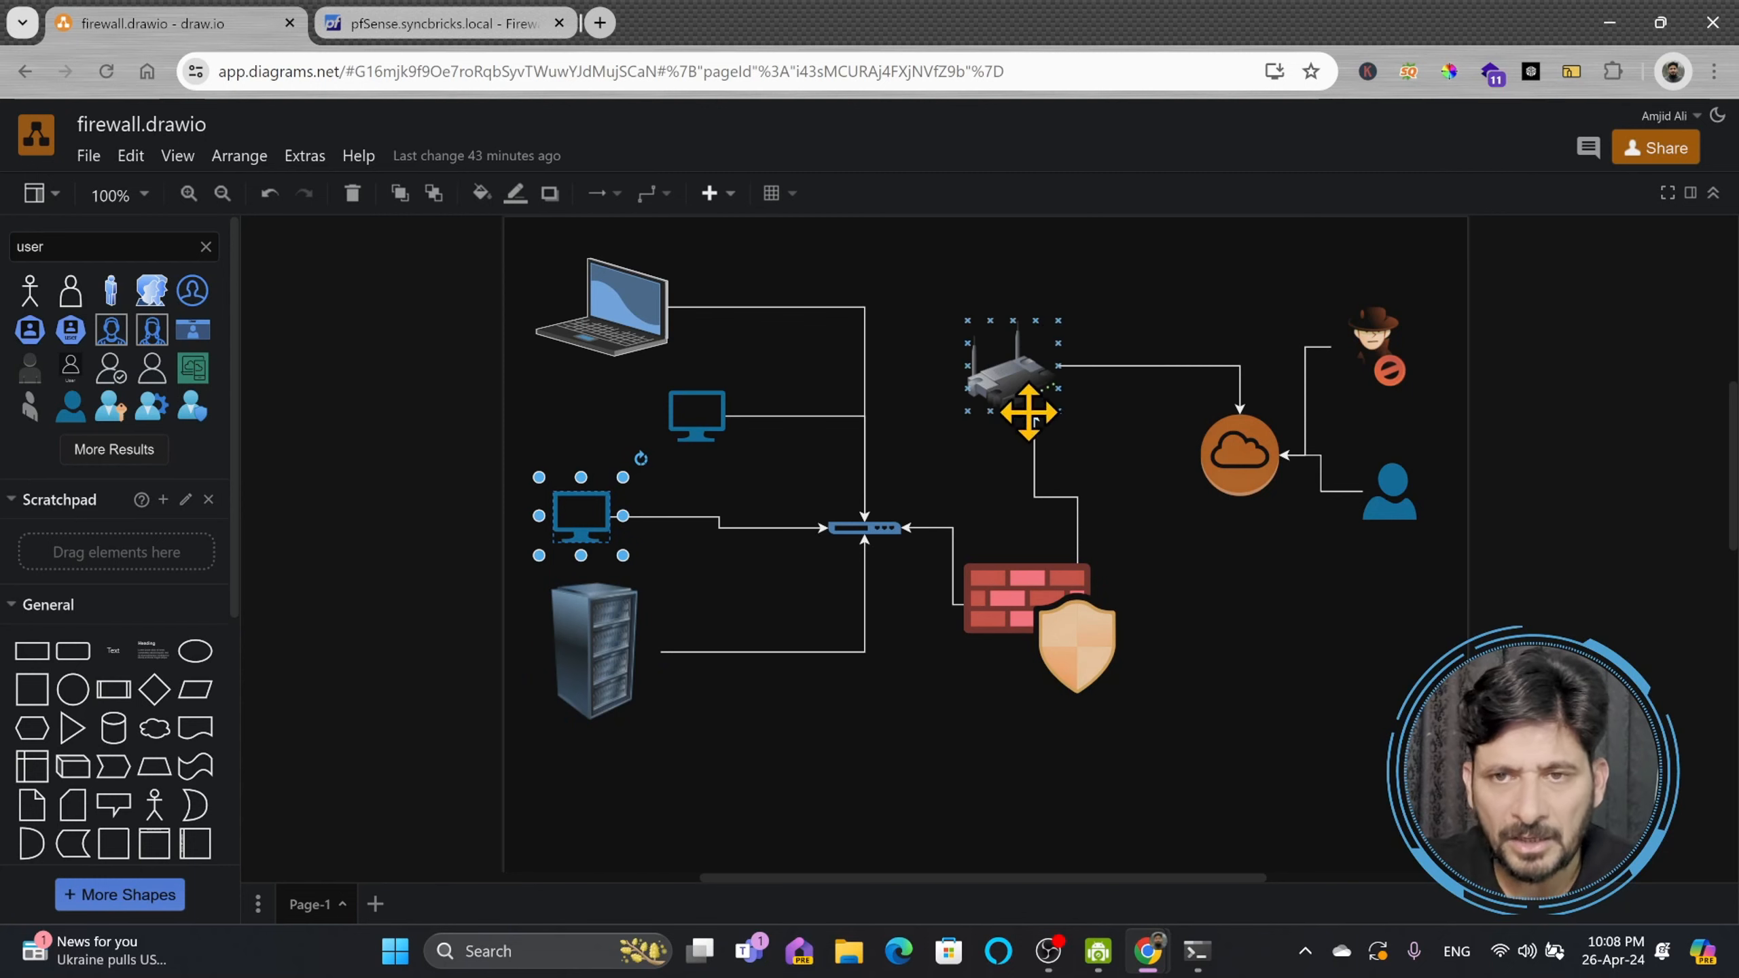
{"action": "left_click", "coordinate": [467, 24]}
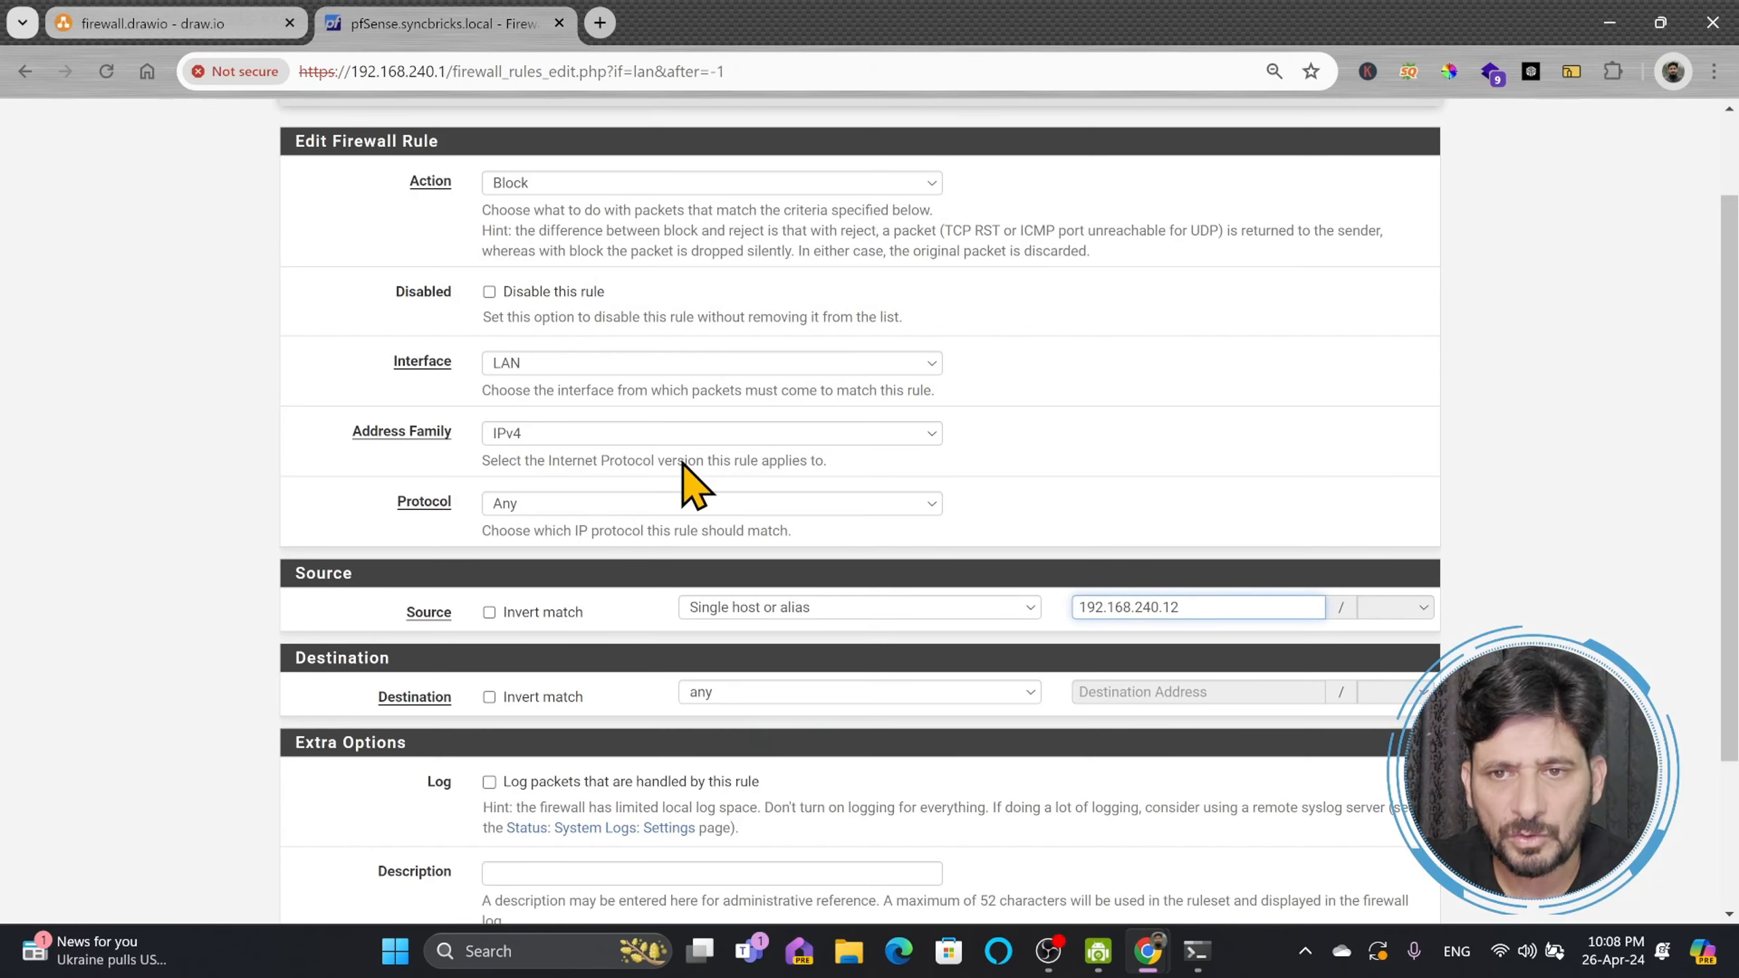
- Enable packet logging for the block rule, describe it as "Block the access from laptop to rest of the world", and save it
{"action": "scroll", "coordinate": [962, 541], "scroll_direction": "down", "scroll_amount": 3}
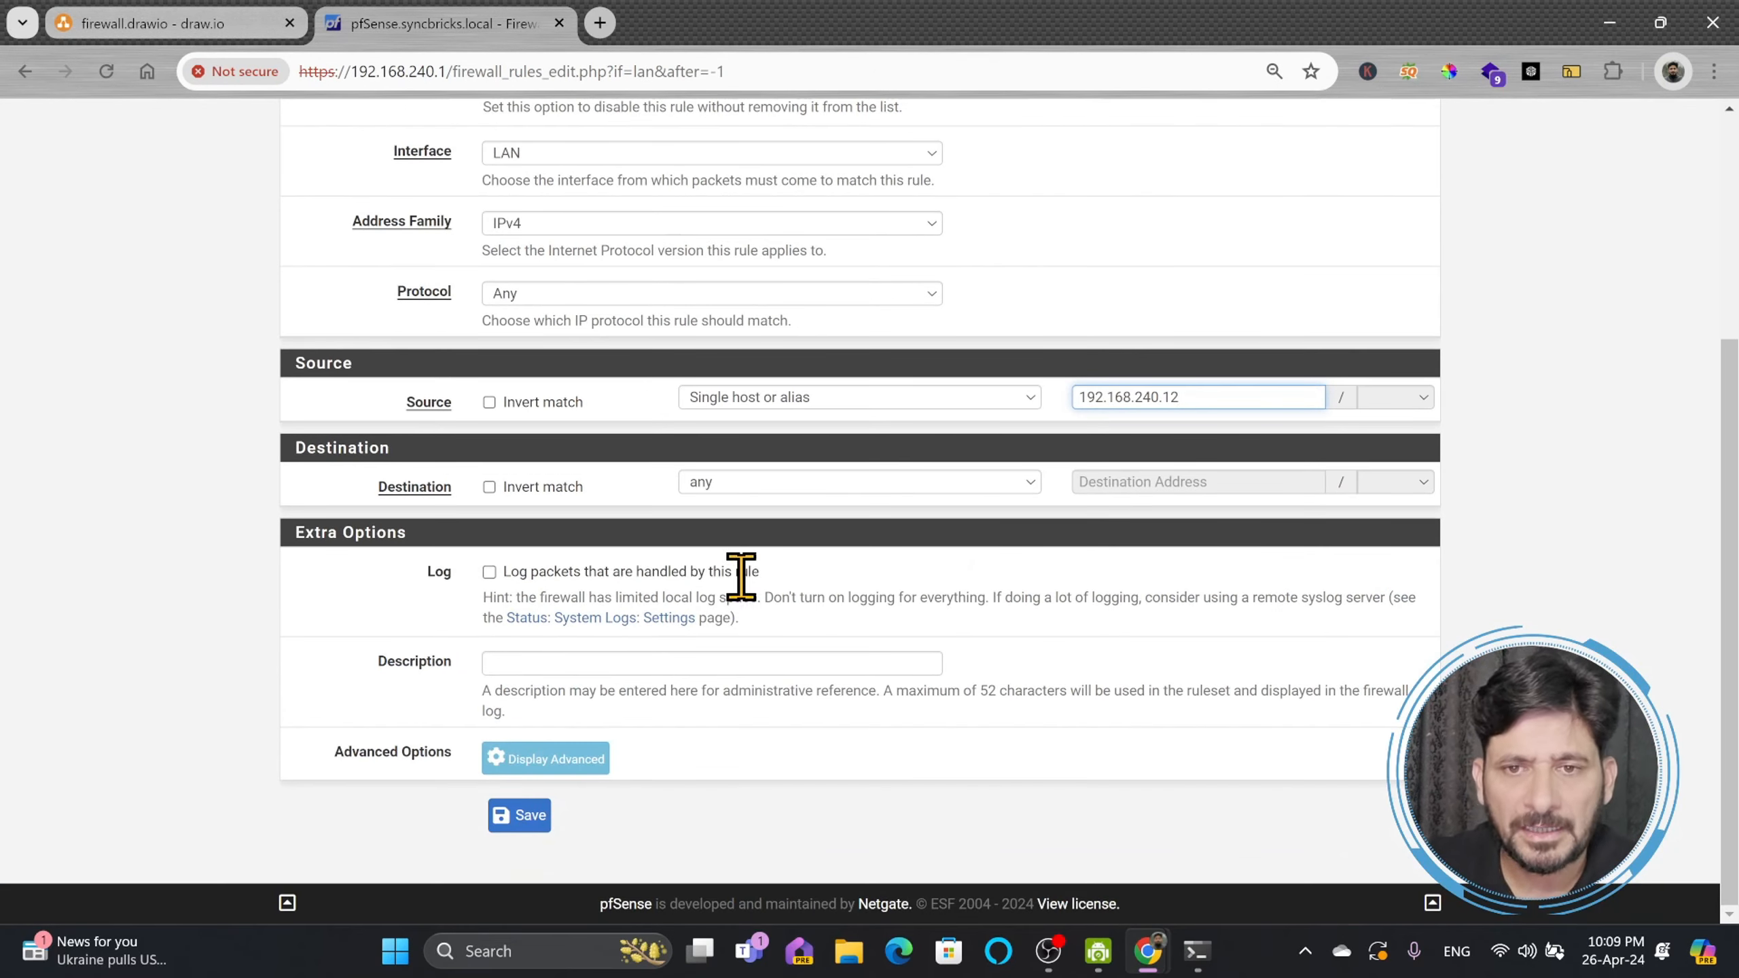
{"action": "left_click", "coordinate": [489, 573]}
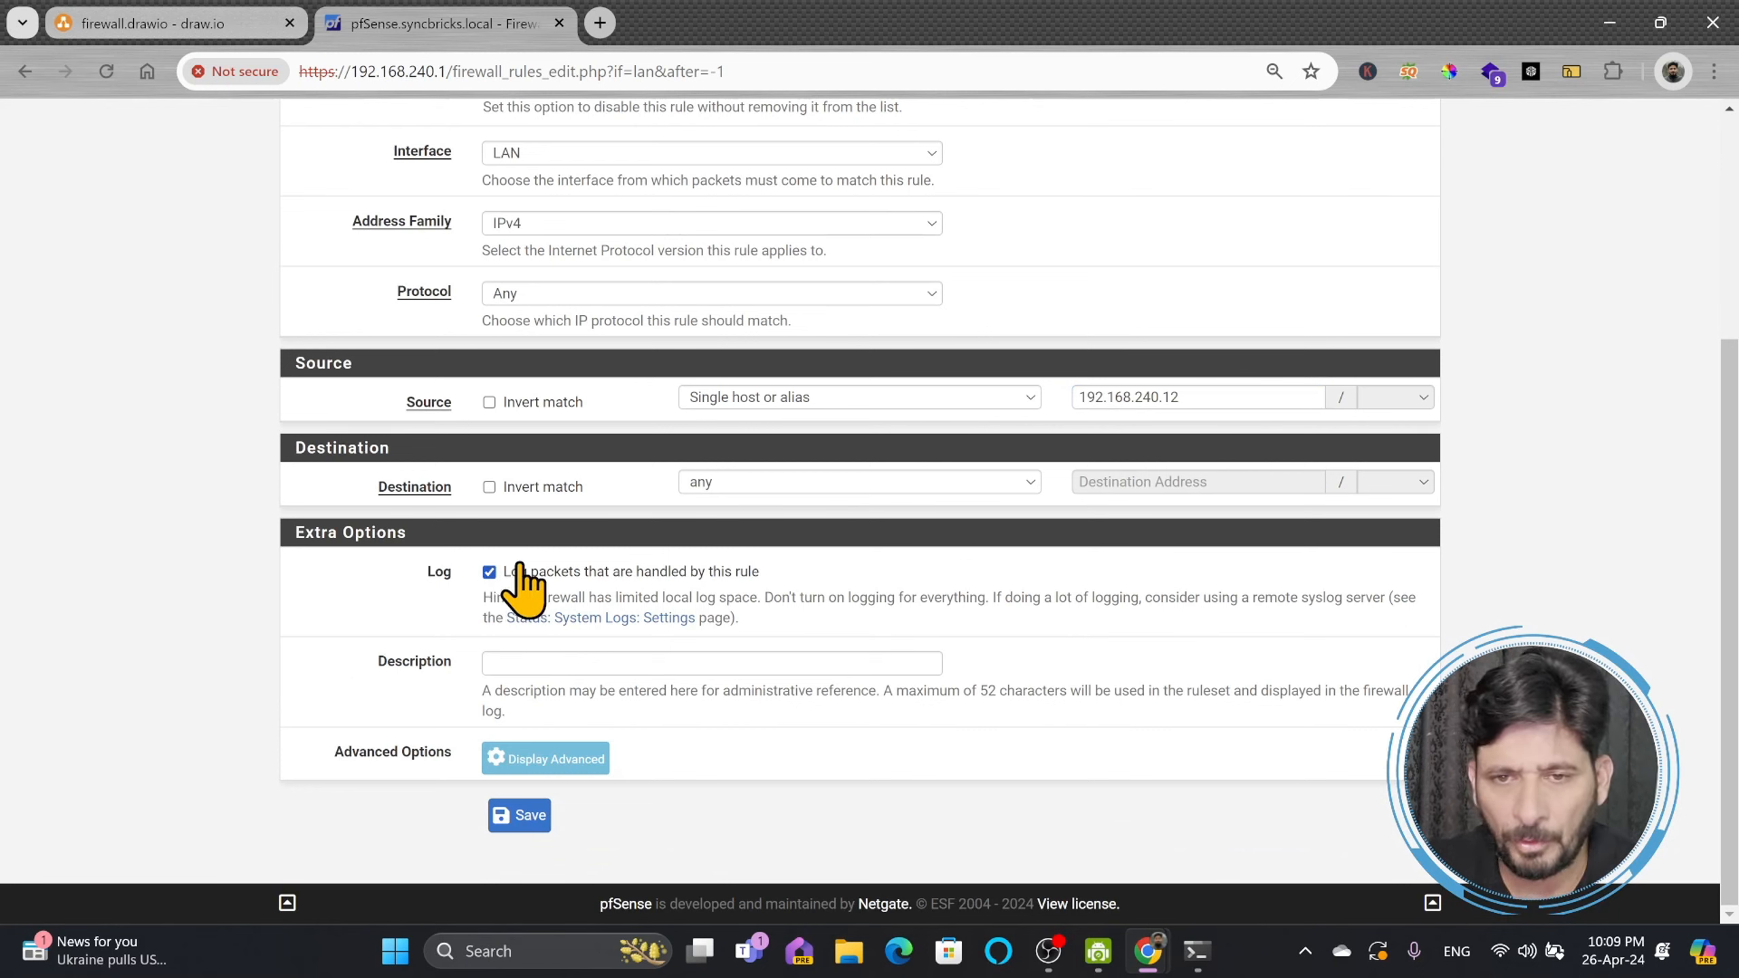
{"action": "left_click", "coordinate": [530, 666]}
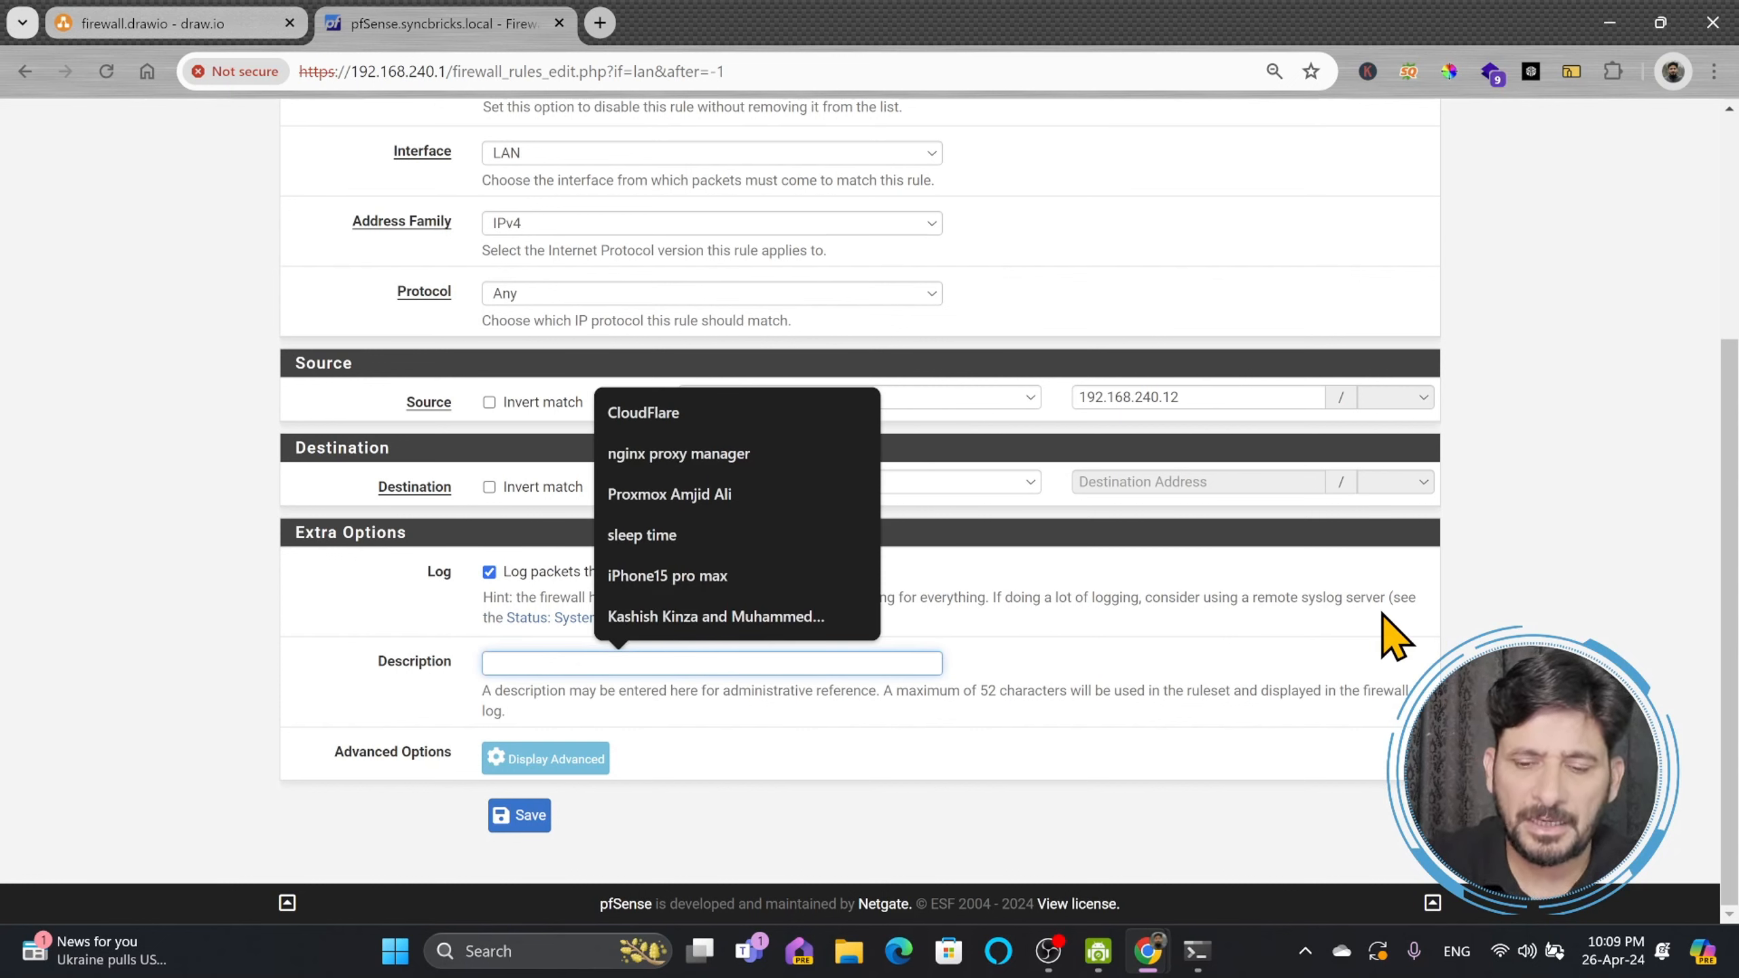
{"action": "type", "text": "Bl"}
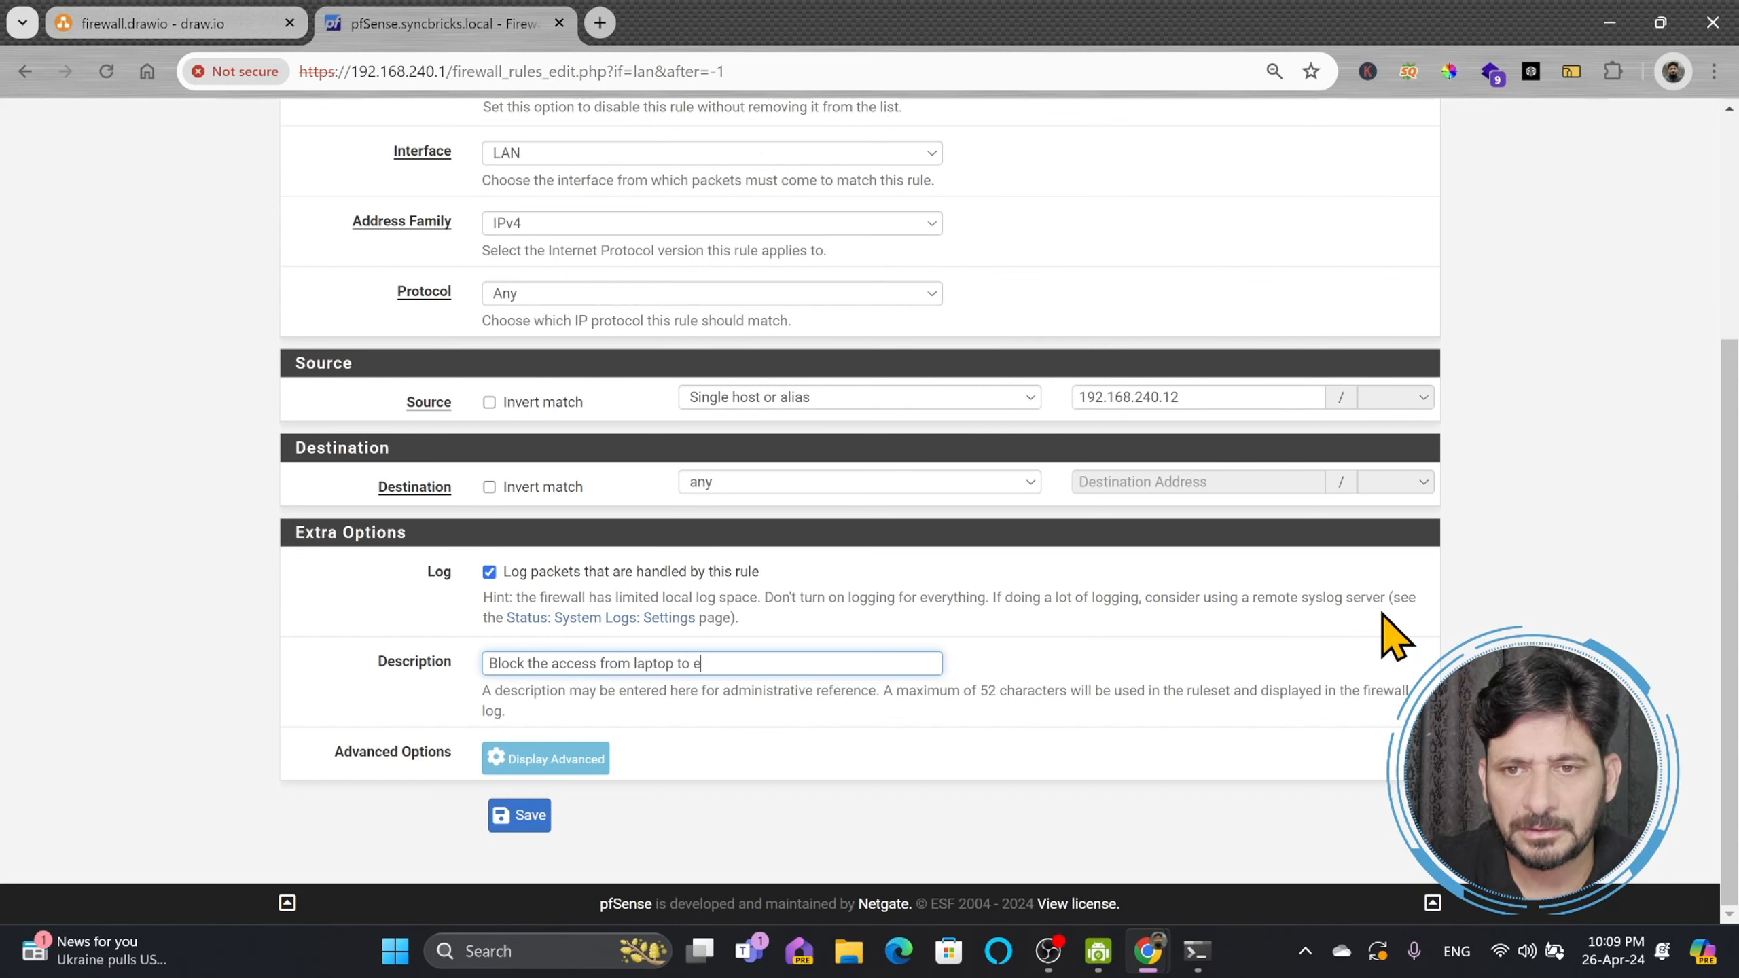
{"action": "type", "text": "ock the access from laptop to rest of the world"}
{"action": "left_click", "coordinate": [524, 818]}
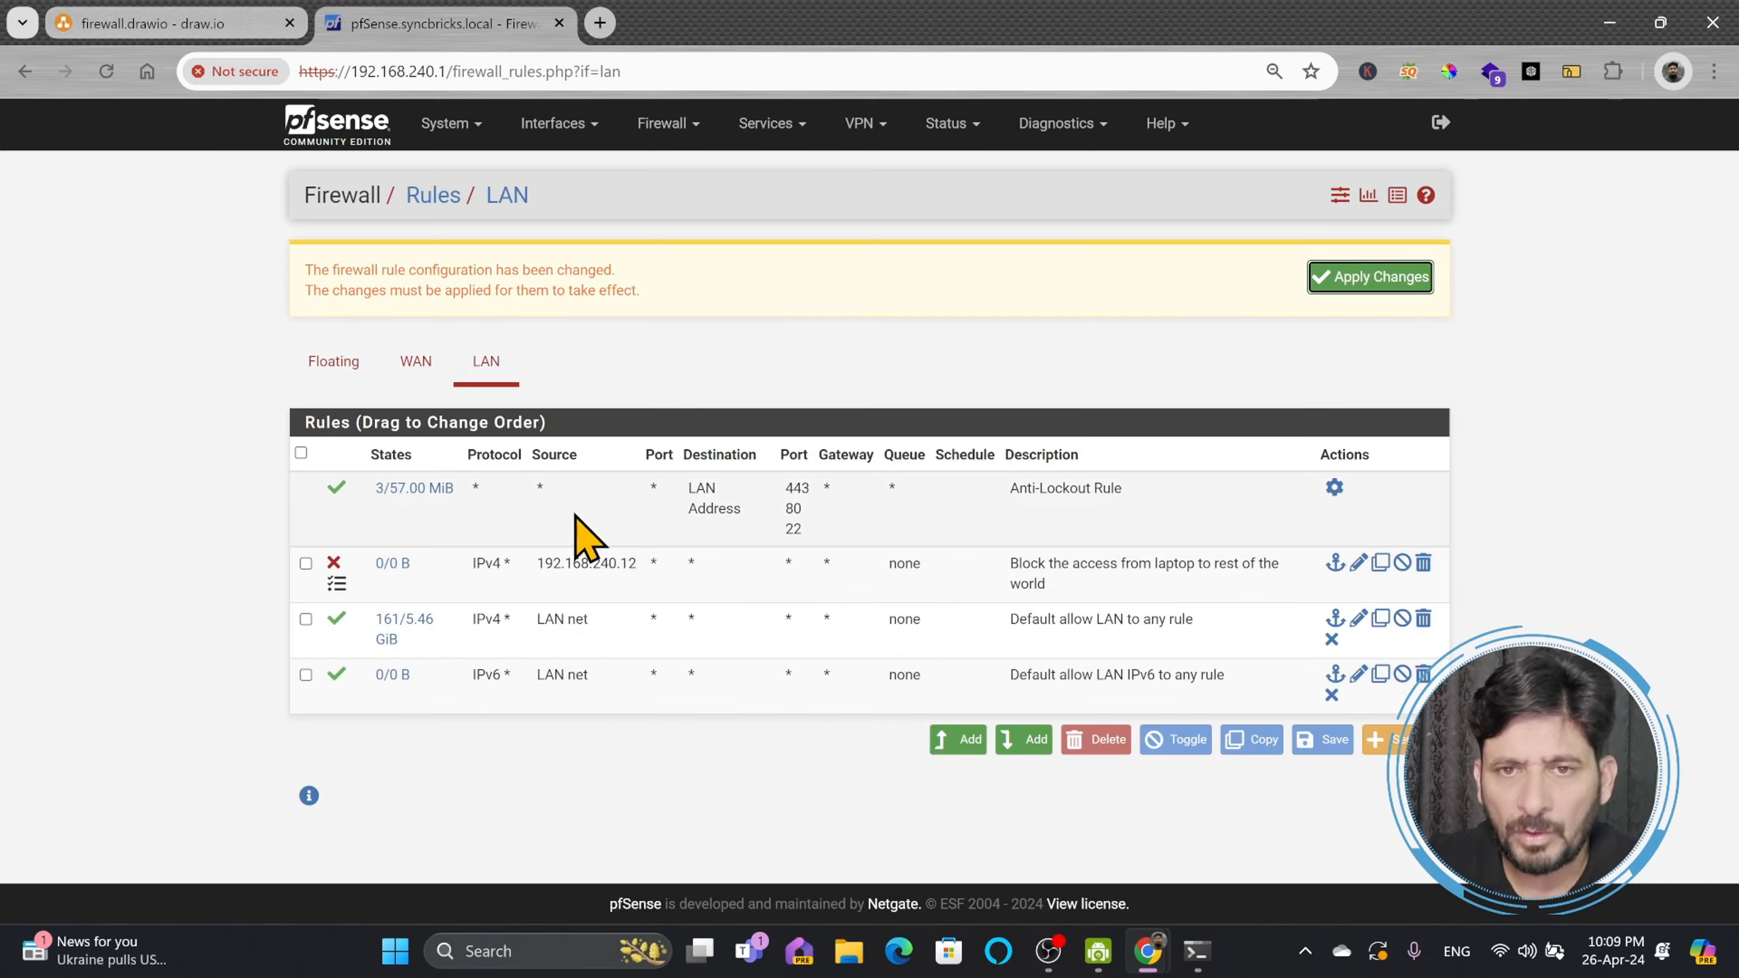
- Start a continuous ping to google.com in Command Prompt
{"action": "left_click", "coordinate": [1198, 949]}
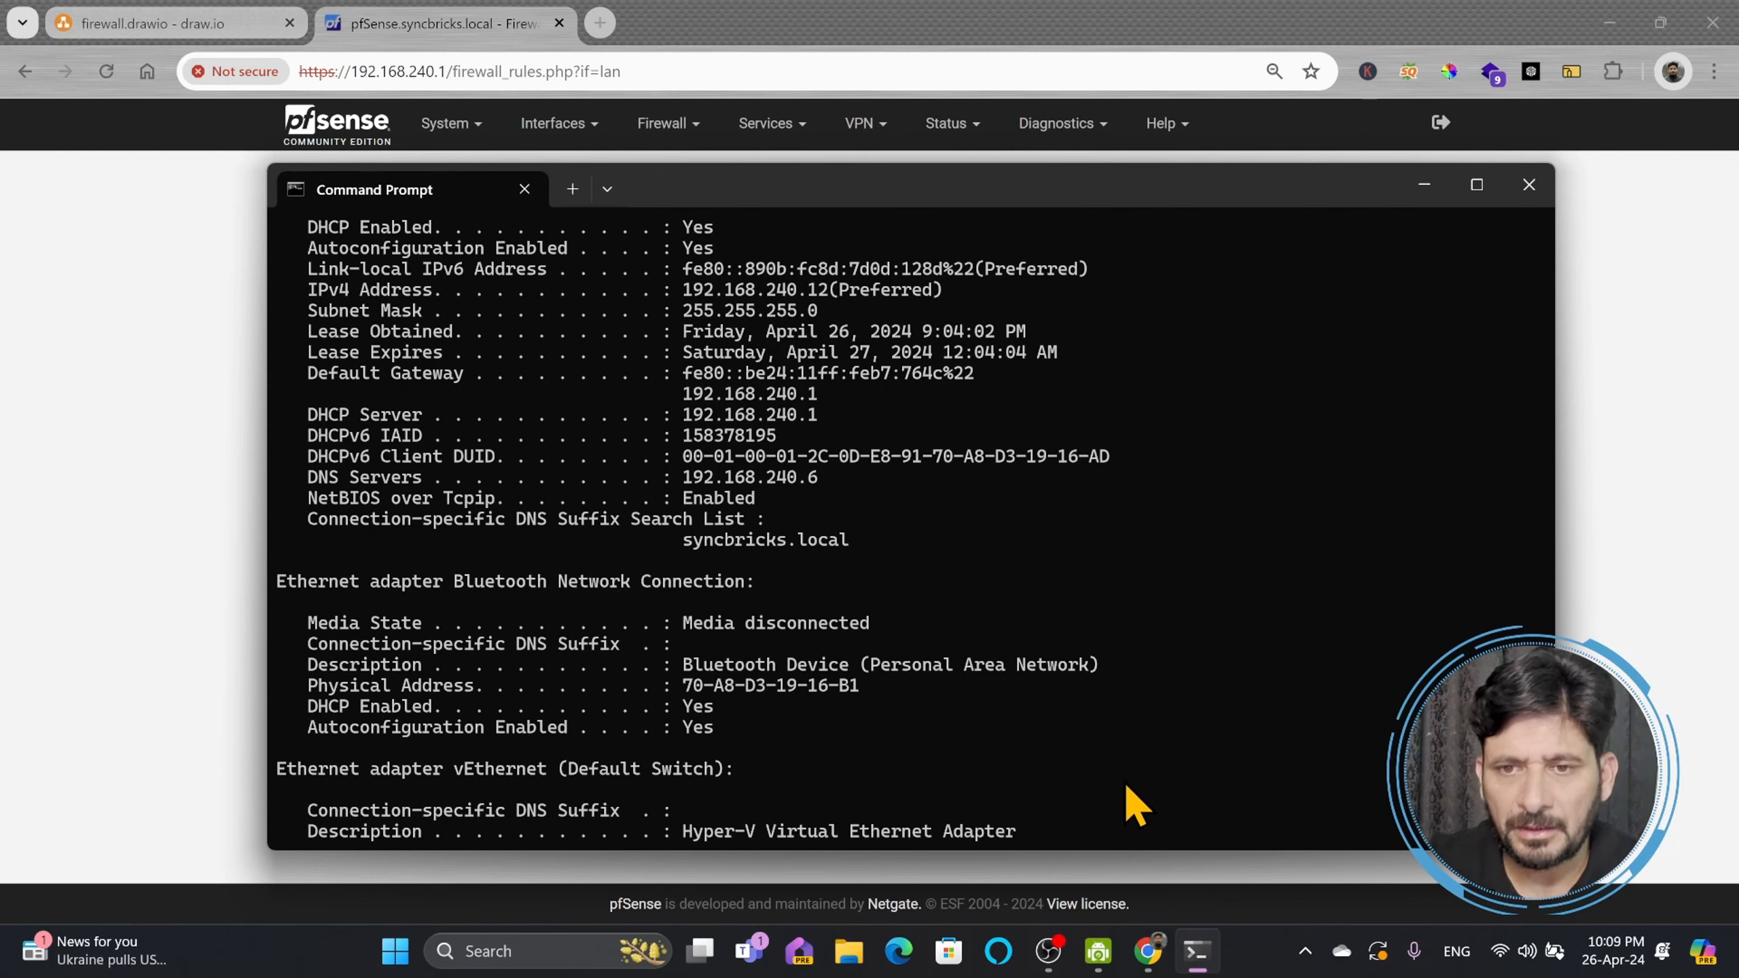
{"action": "type", "text": "ping google.com -t"}
{"action": "key", "text": "Return"}
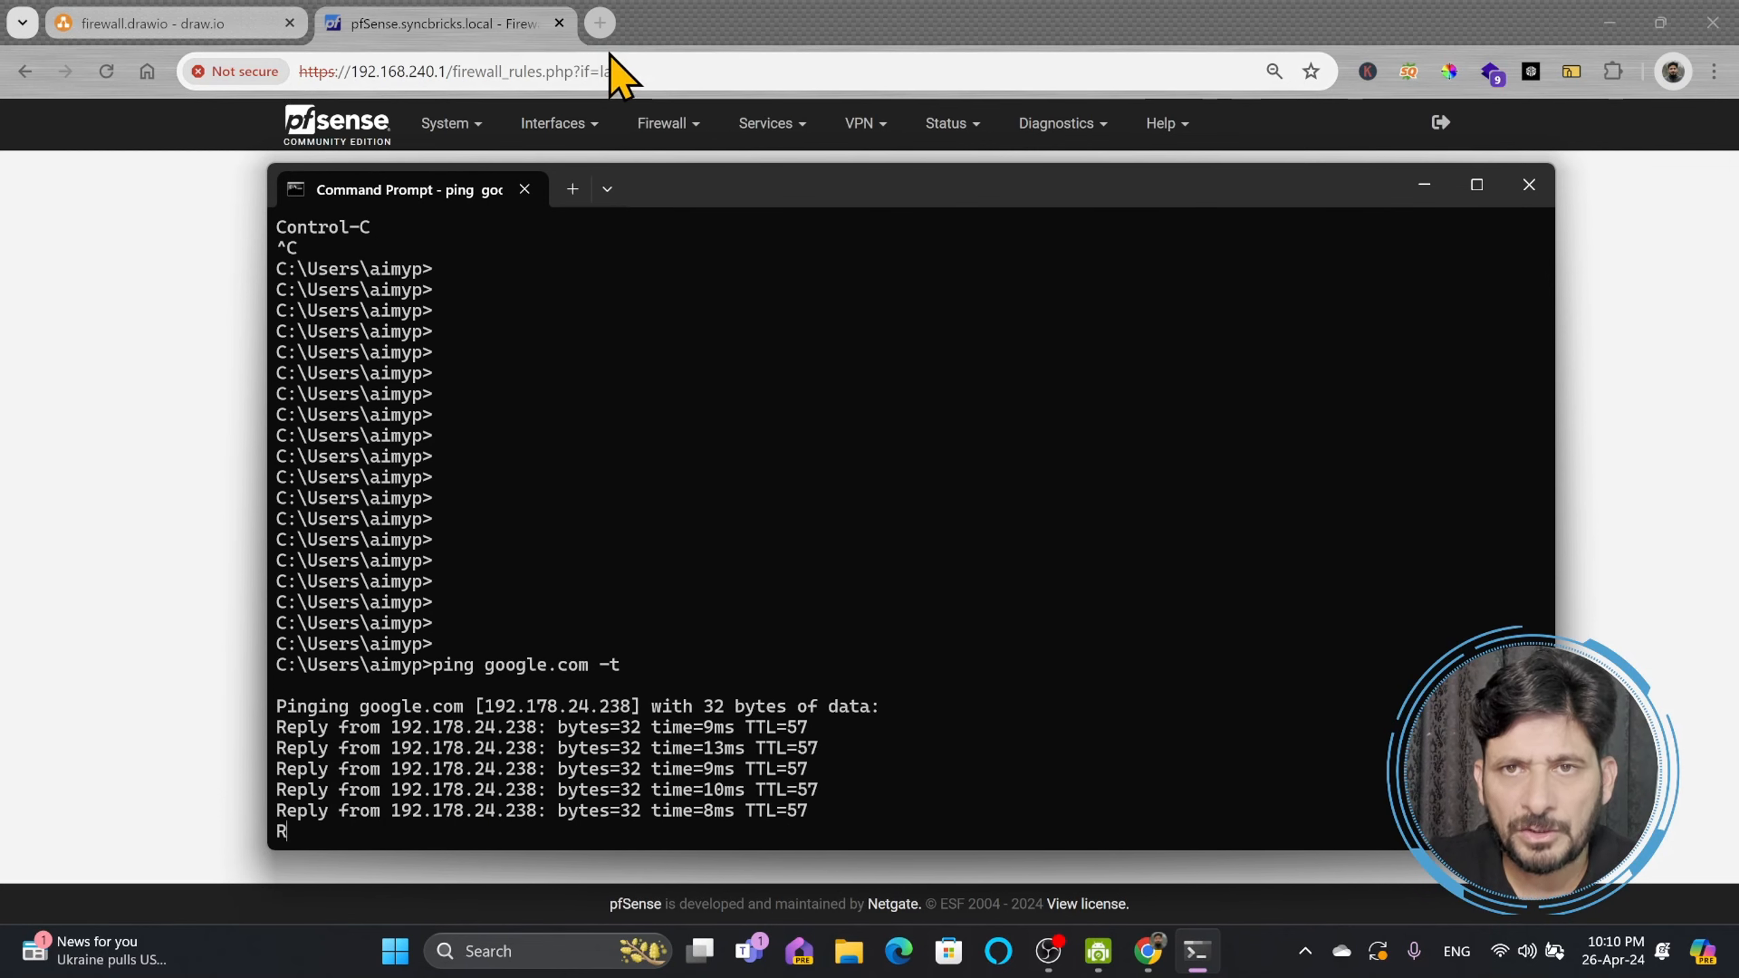
- Load google.com in a new browser tab and an incognito window to check internet access, and close both
{"action": "left_click", "coordinate": [606, 30]}
{"action": "key", "text": "Return"}
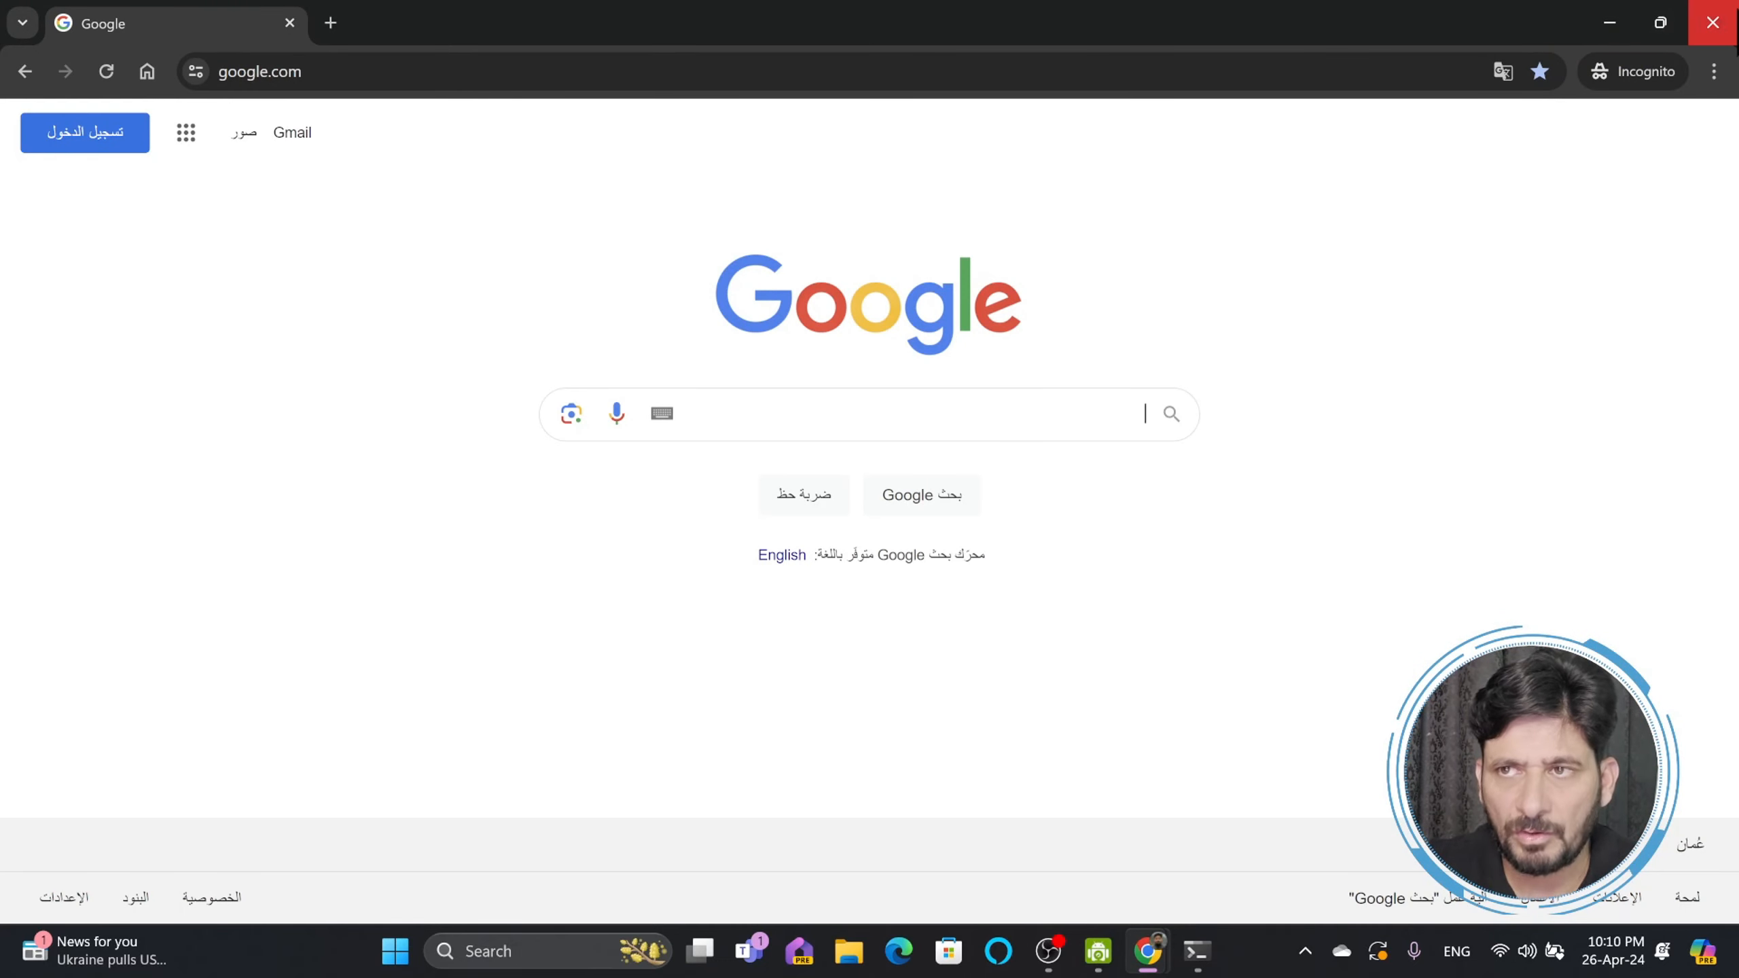
{"action": "left_click", "coordinate": [1713, 23]}
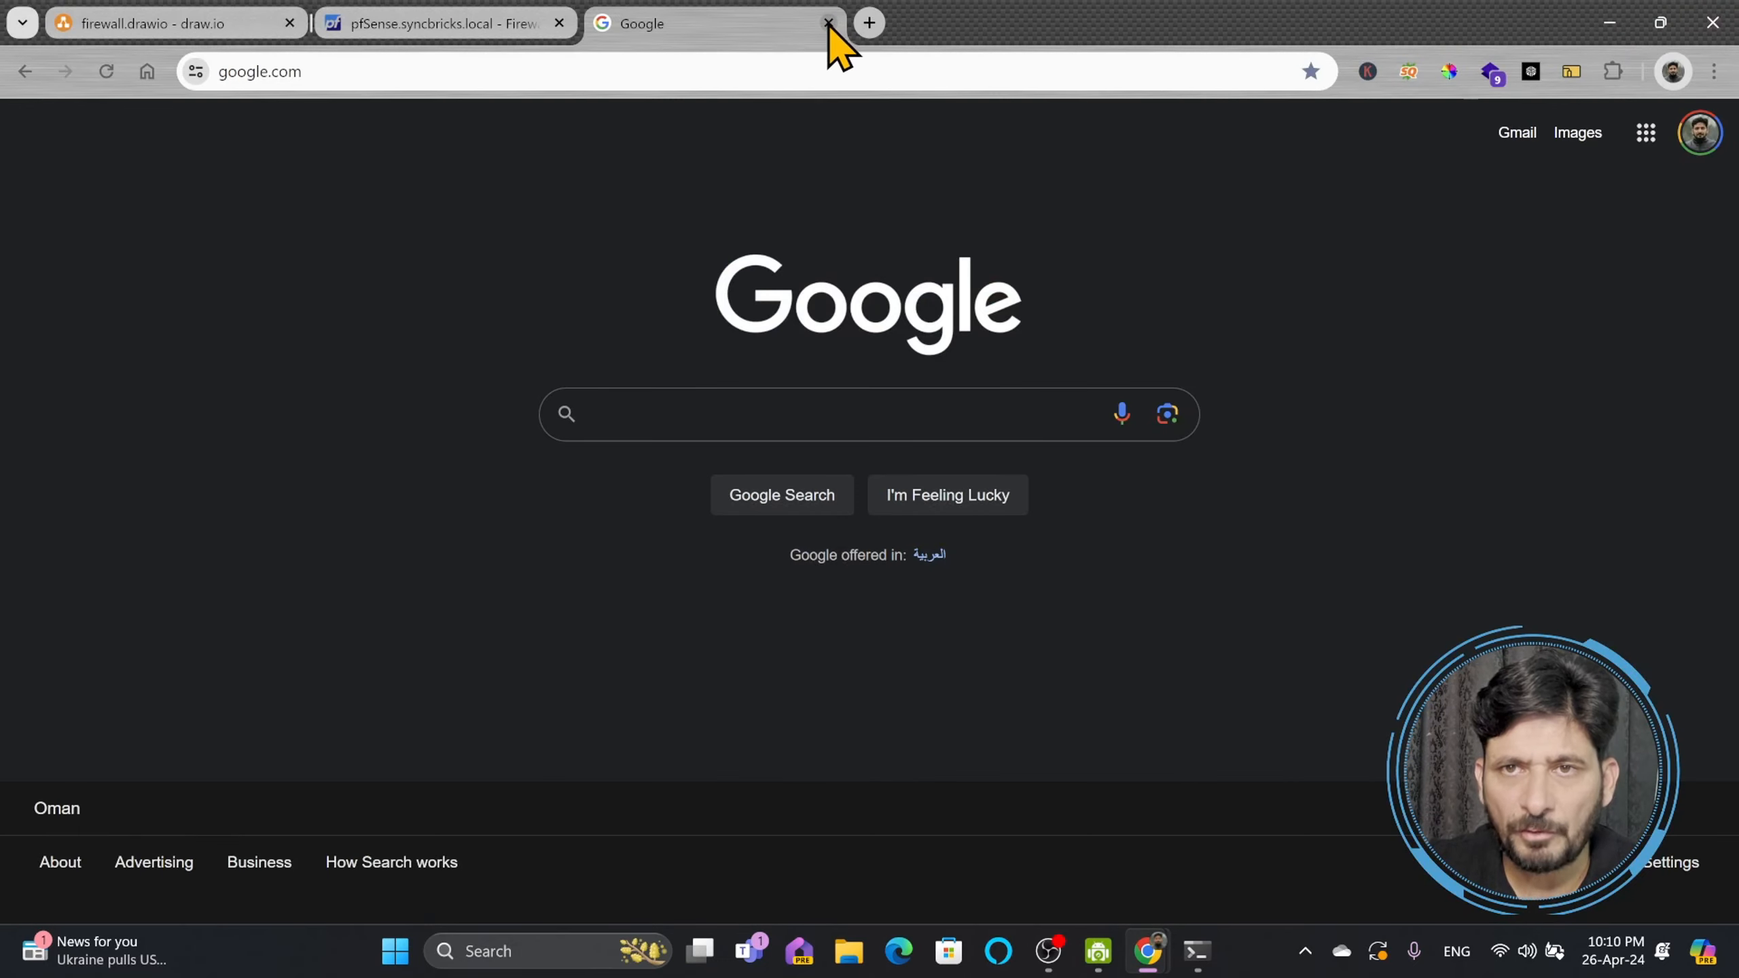
{"action": "left_click", "coordinate": [829, 24]}
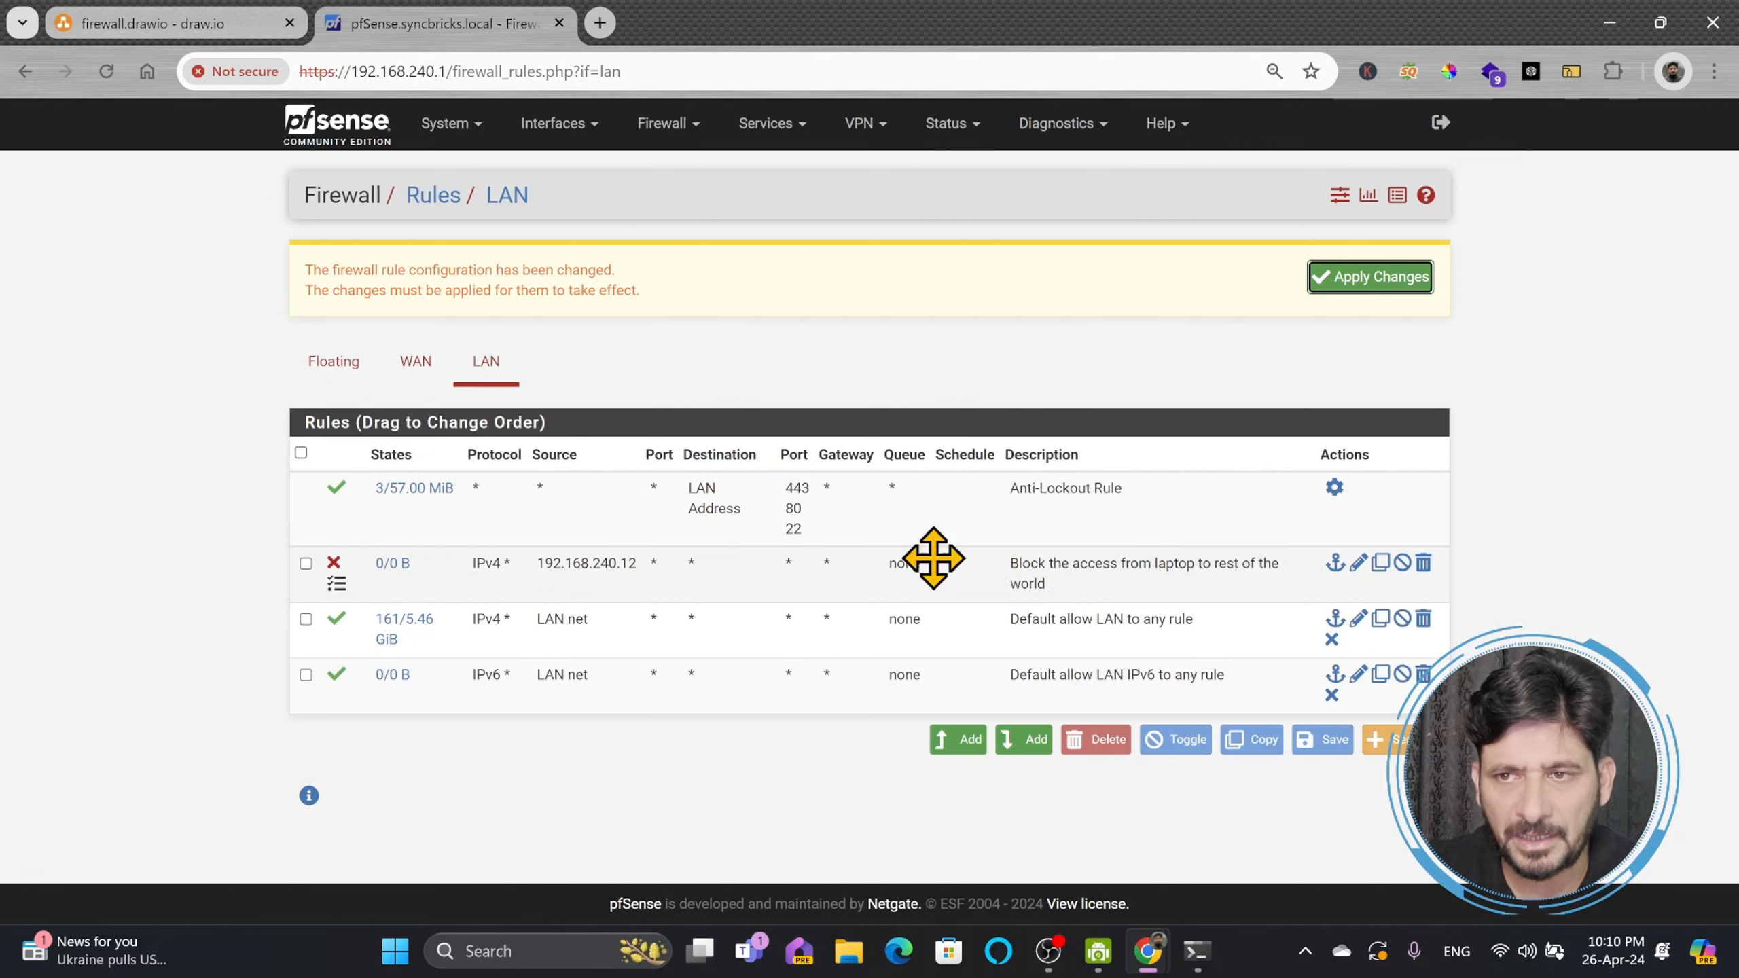
- Apply the pending firewall rule changes and test internet access by loading facebook.com and google.com in incognito tabs
{"action": "left_click", "coordinate": [1338, 283]}
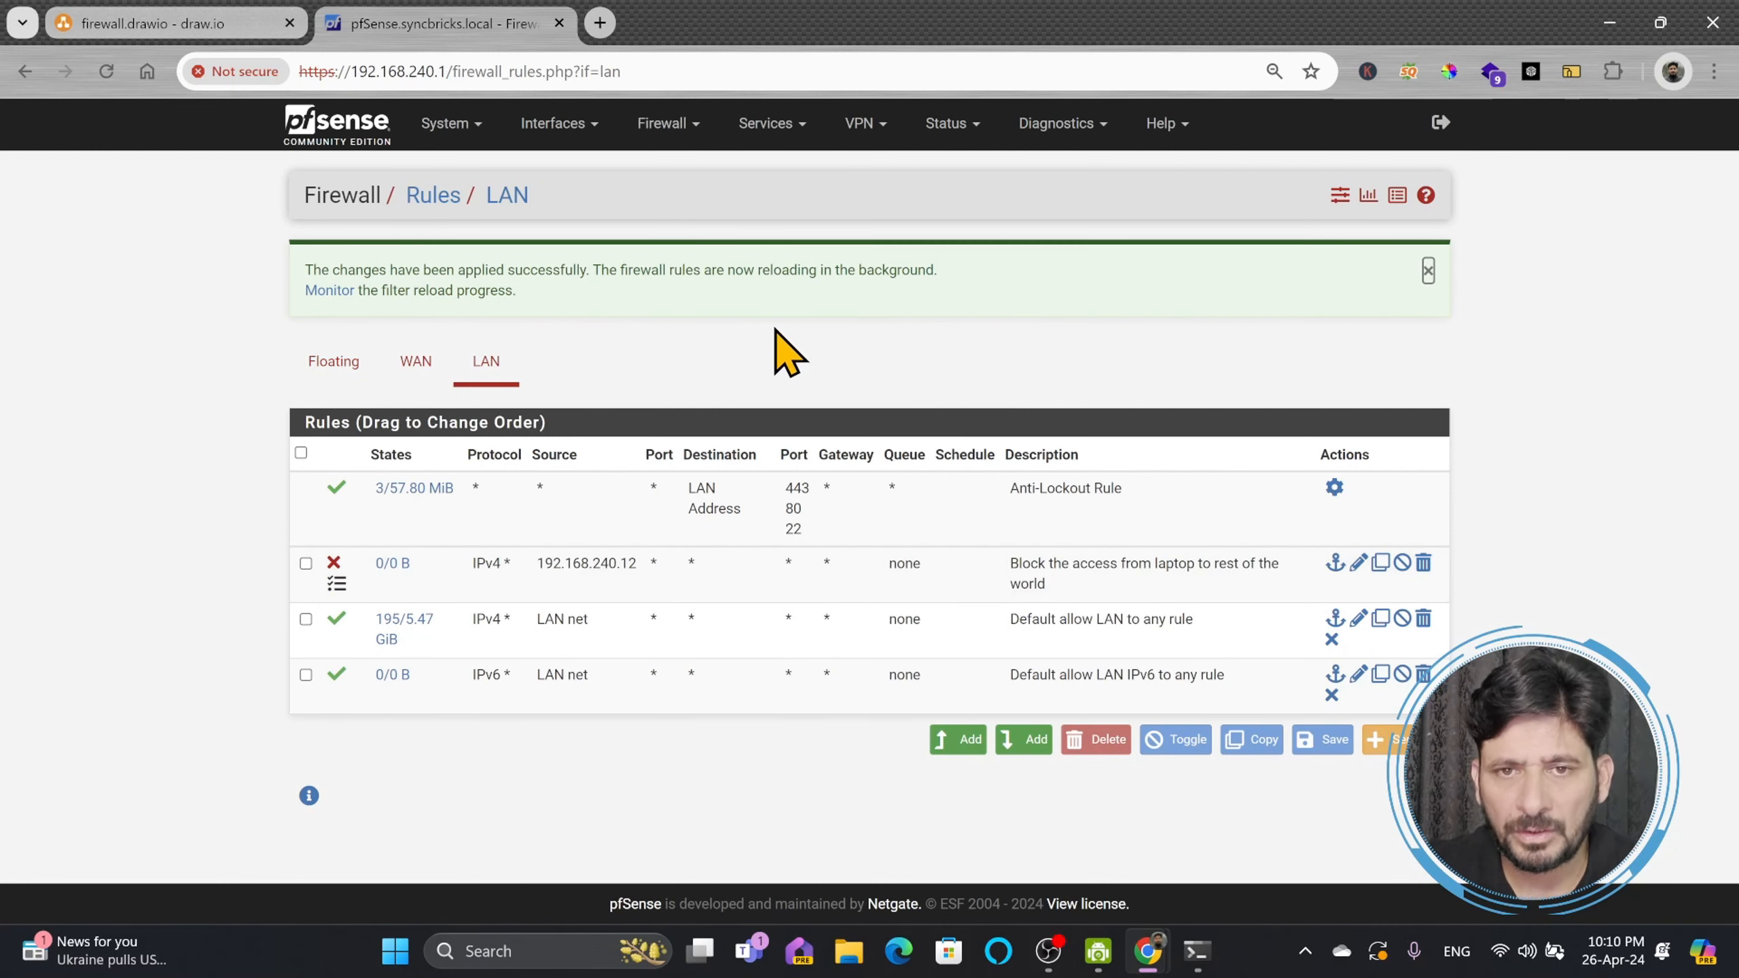
{"action": "key", "text": "ctrl+n"}
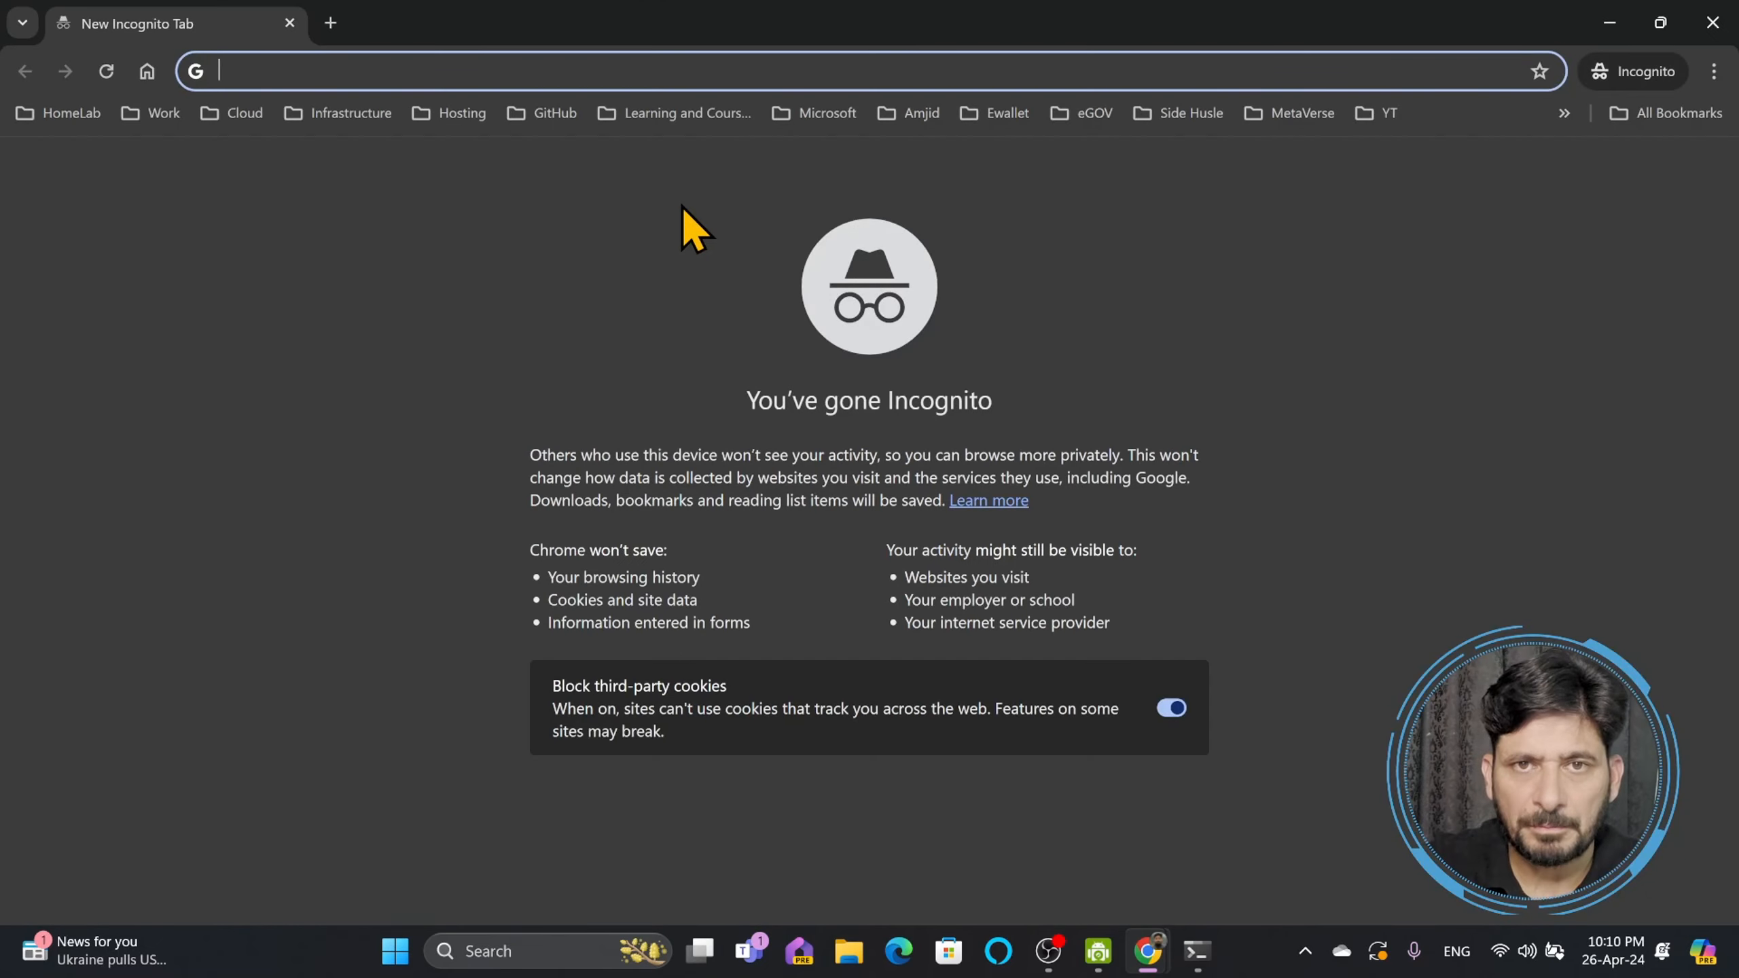
{"action": "type", "text": "facebook.com"}
{"action": "key", "text": "Return"}
{"action": "left_click", "coordinate": [334, 26]}
{"action": "type", "text": "google.com"}
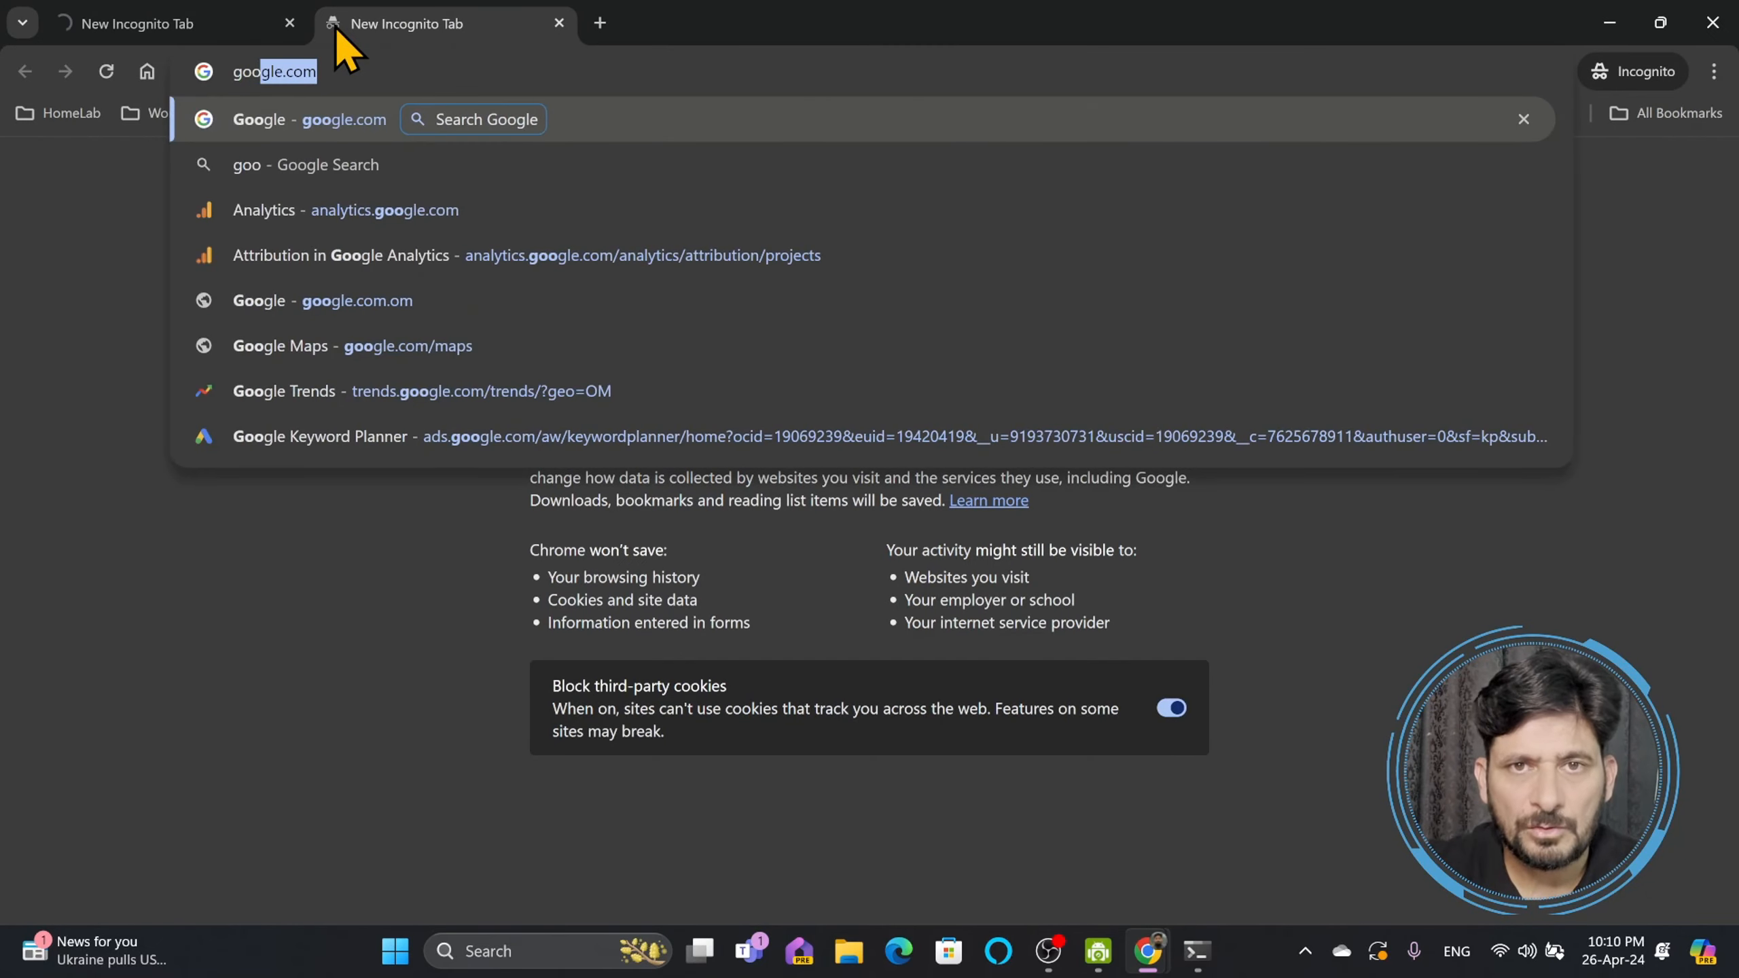
{"action": "key", "text": "Return"}
{"action": "key", "text": "ctrl+Tab"}
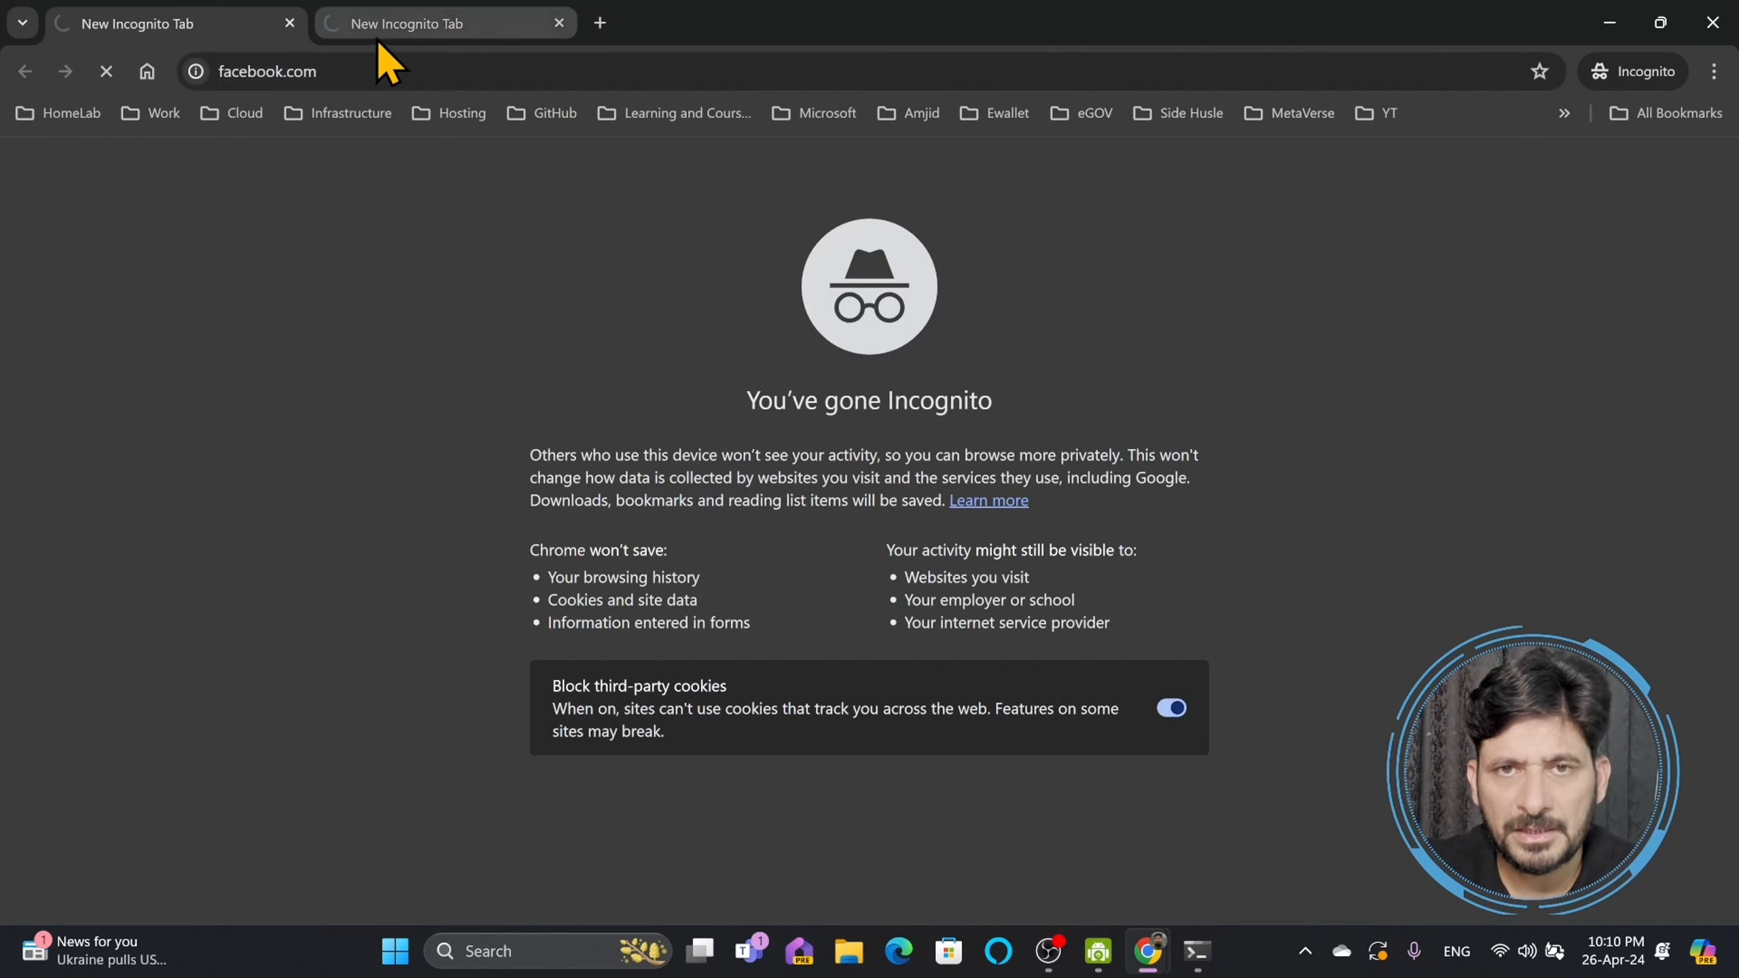
{"action": "left_click", "coordinate": [377, 37]}
{"action": "left_click", "coordinate": [263, 37]}
{"action": "left_click", "coordinate": [432, 33]}
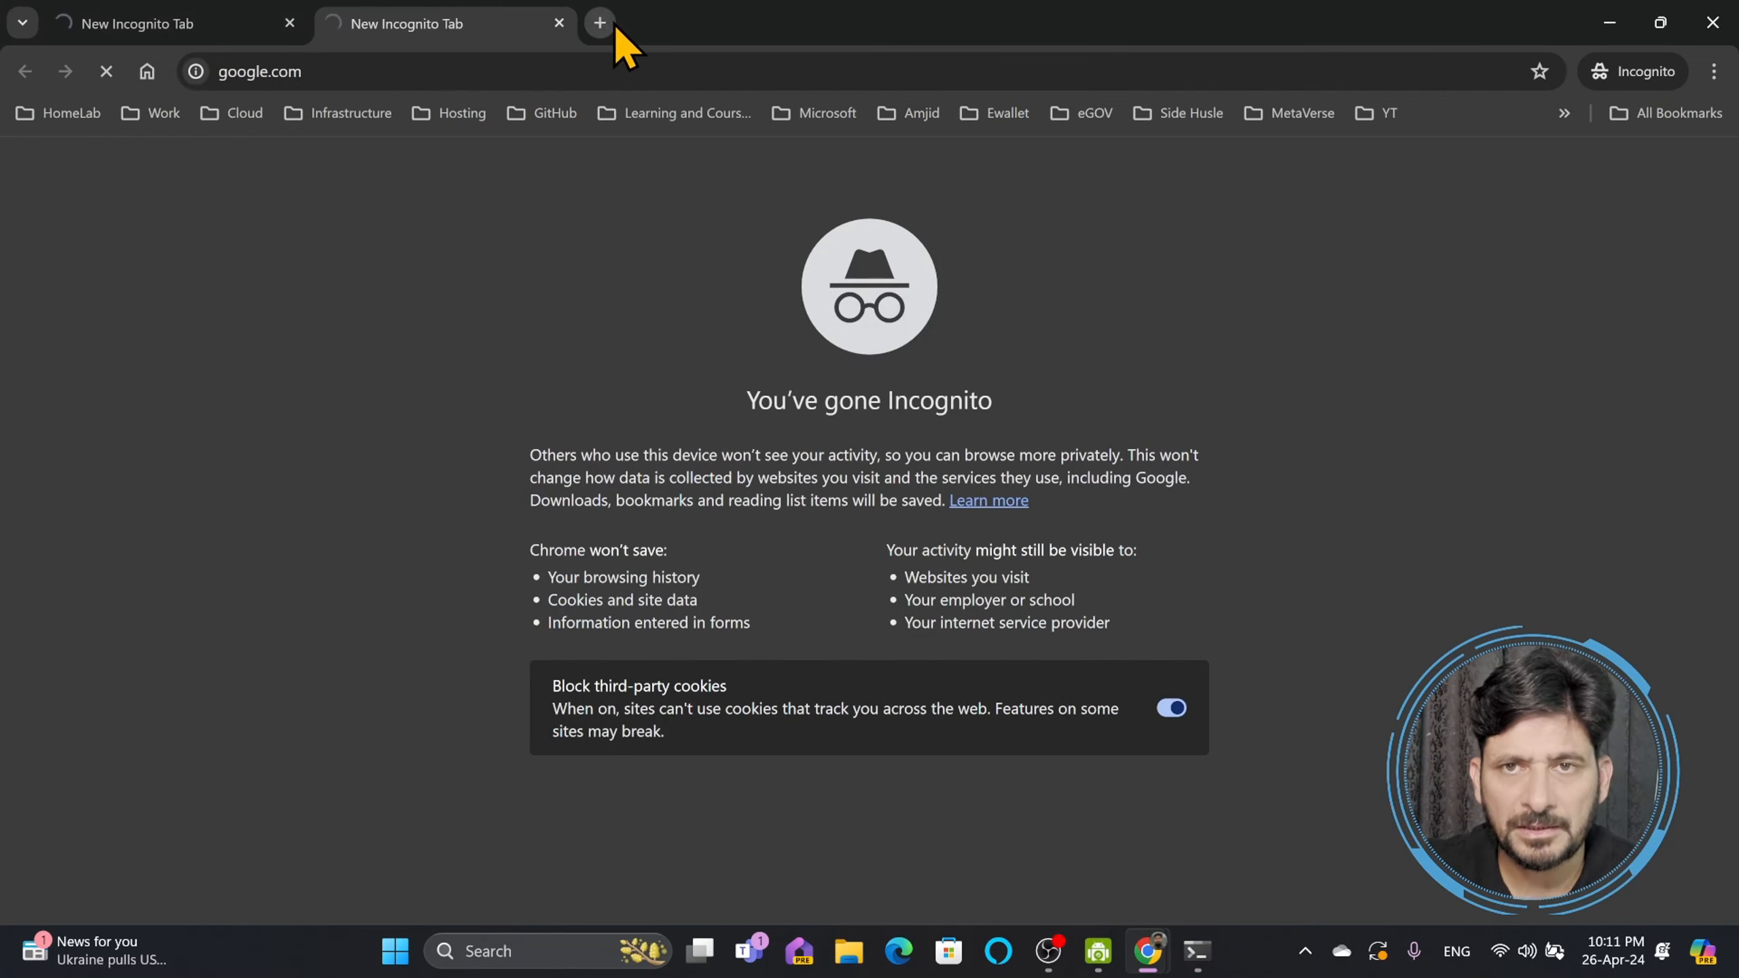
- Load facebook.com and cnn.com in additional incognito tabs, and the Proxmox page at 192.168.240.2:8006 in another
{"action": "left_click", "coordinate": [600, 22]}
{"action": "left_click", "coordinate": [869, 22]}
{"action": "left_click", "coordinate": [1139, 23]}
{"action": "type", "text": "192.168.240.2:8006"}
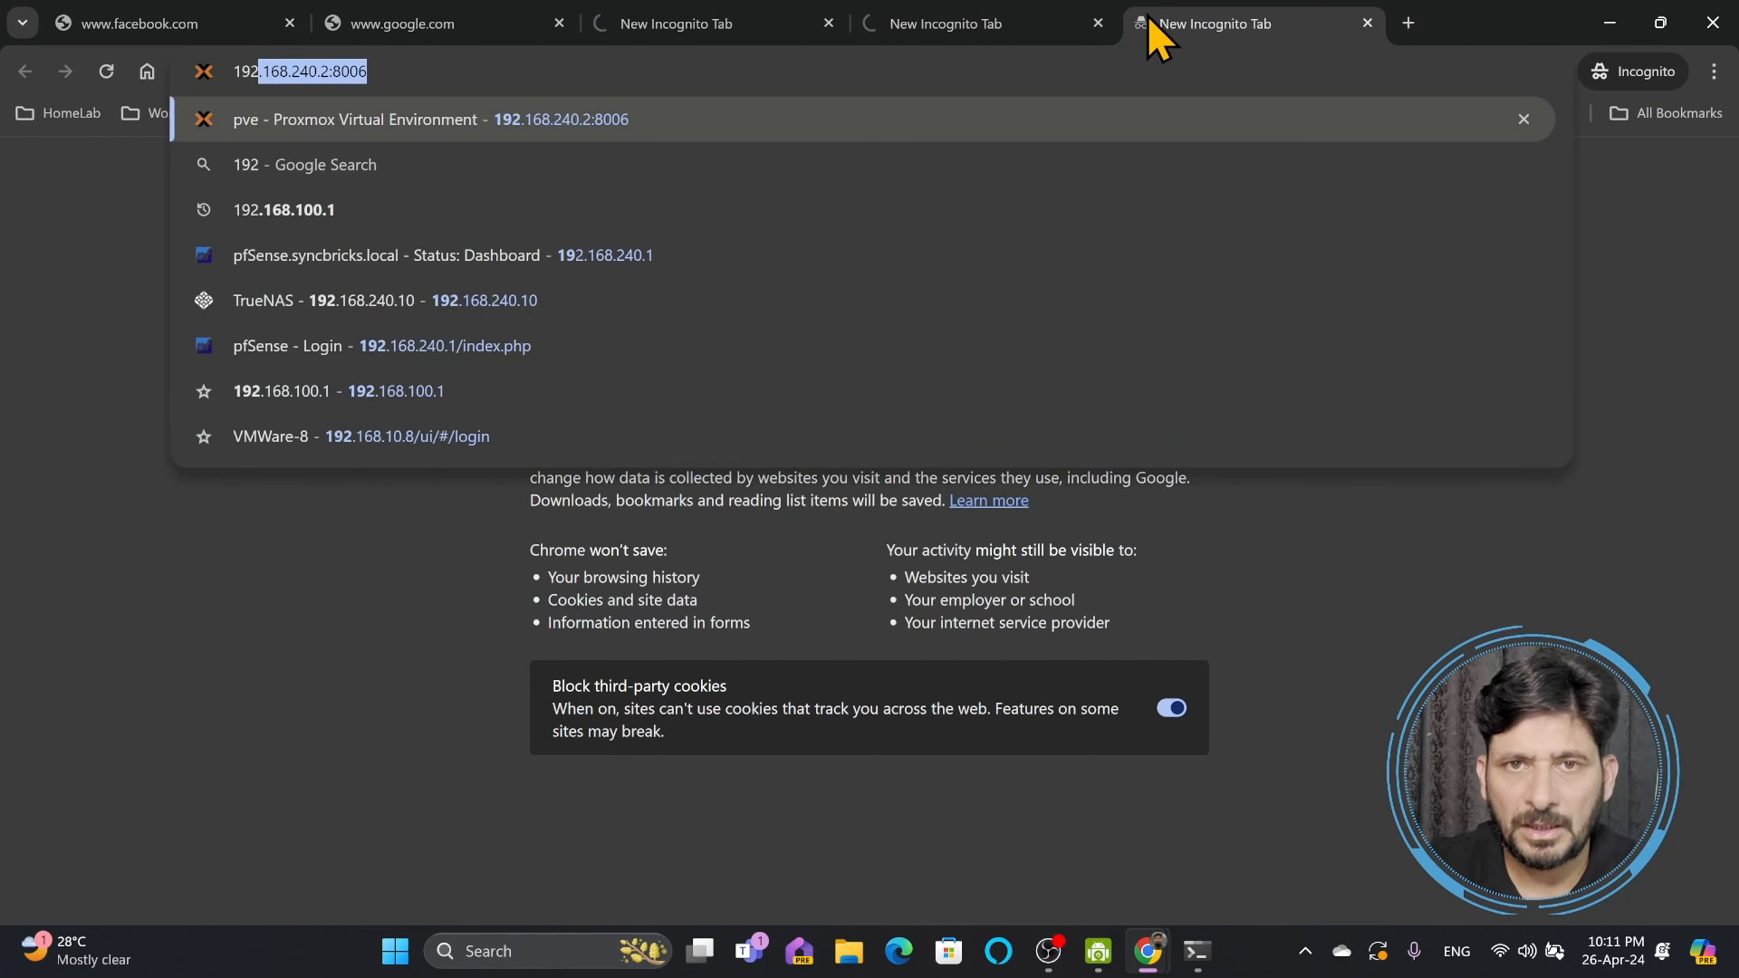
{"action": "key", "text": "Return"}
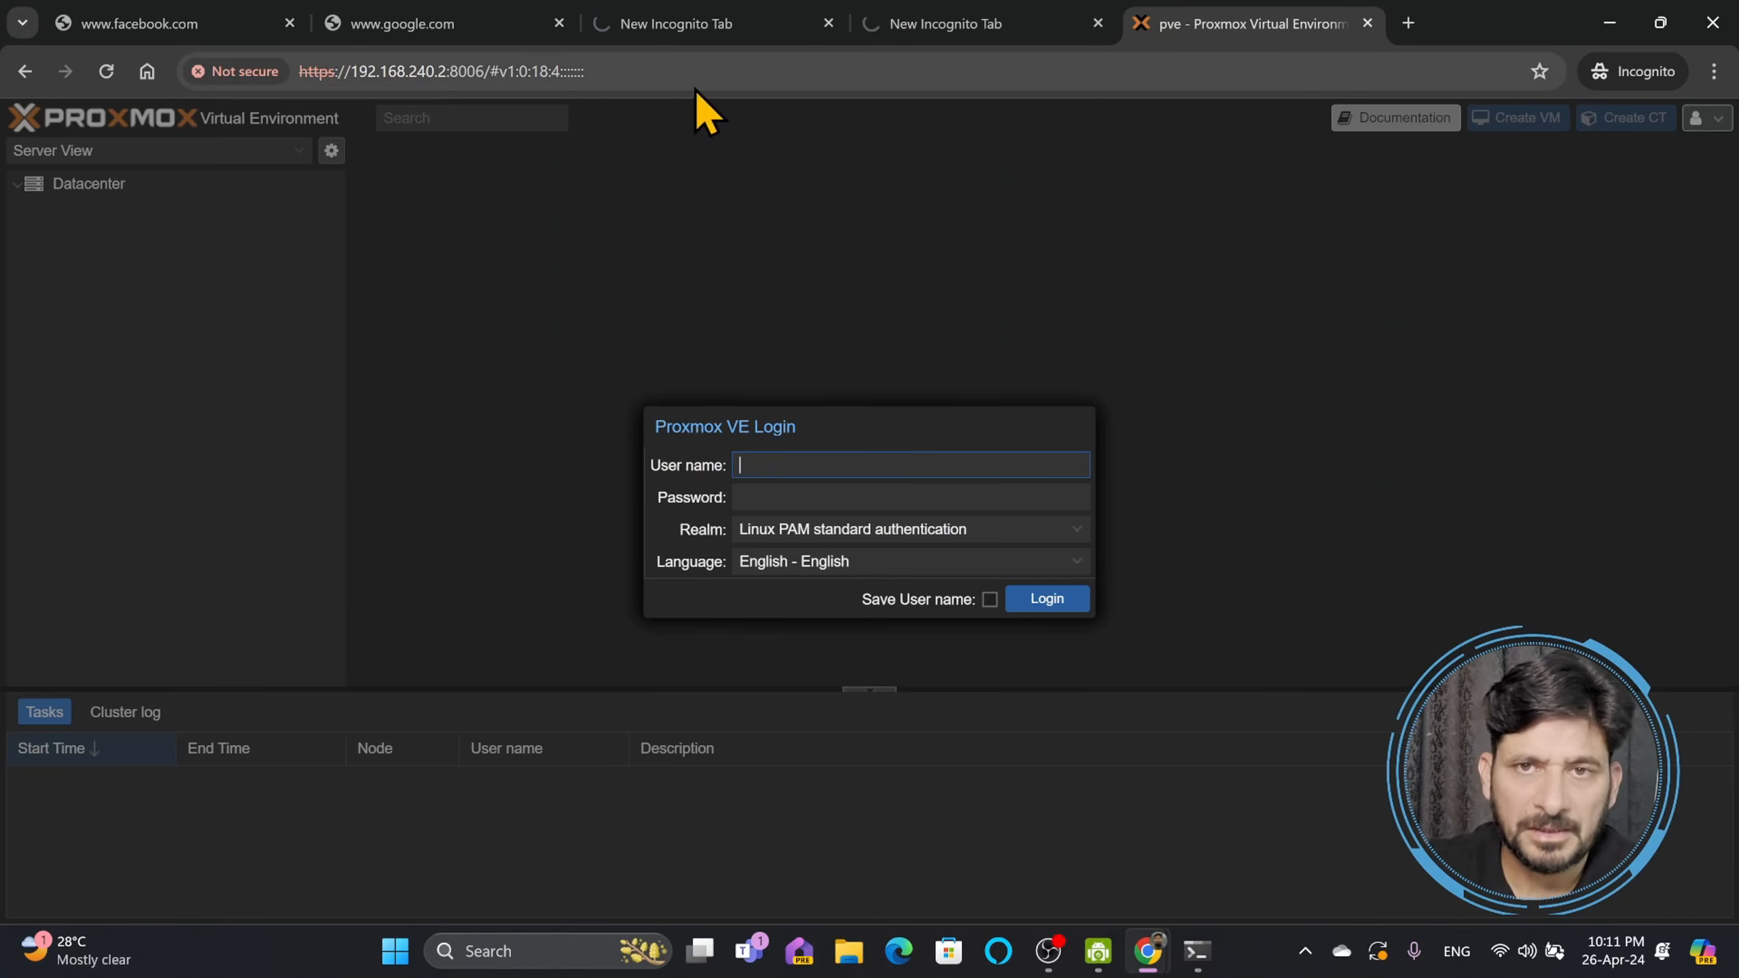
- Load the pfSense login page at 192.168.240.1 in the Proxmox tab to test local access
{"action": "left_click", "coordinate": [660, 72]}
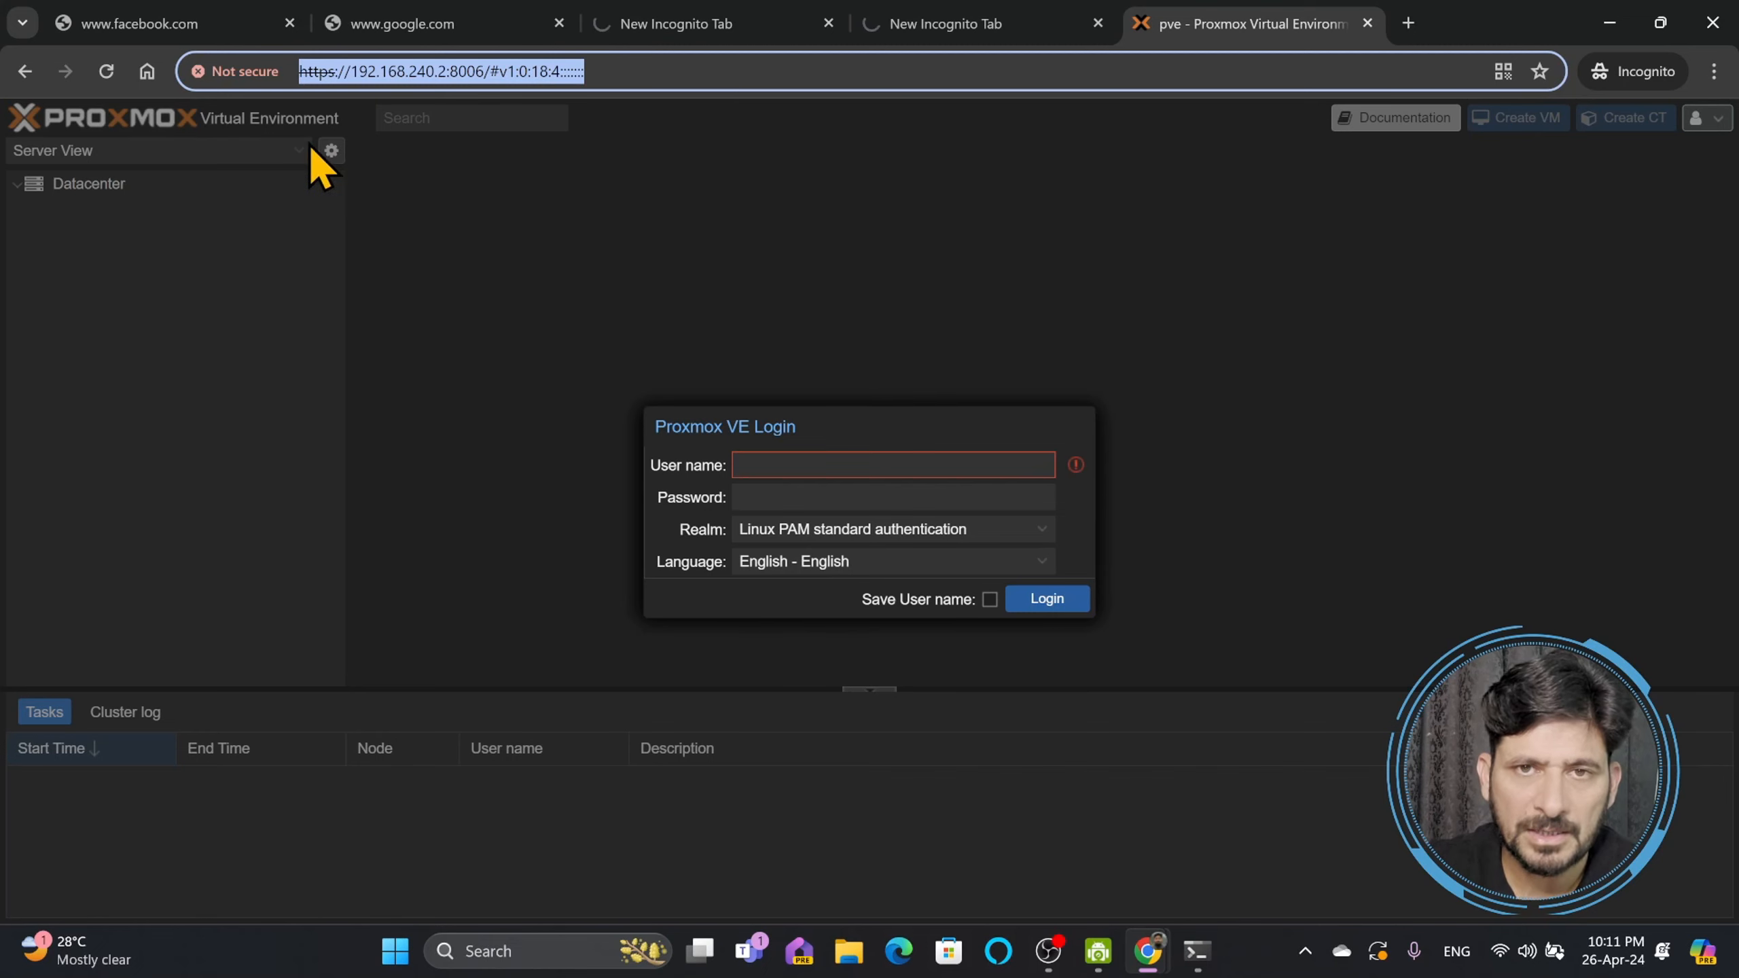
{"action": "type", "text": "1921"}
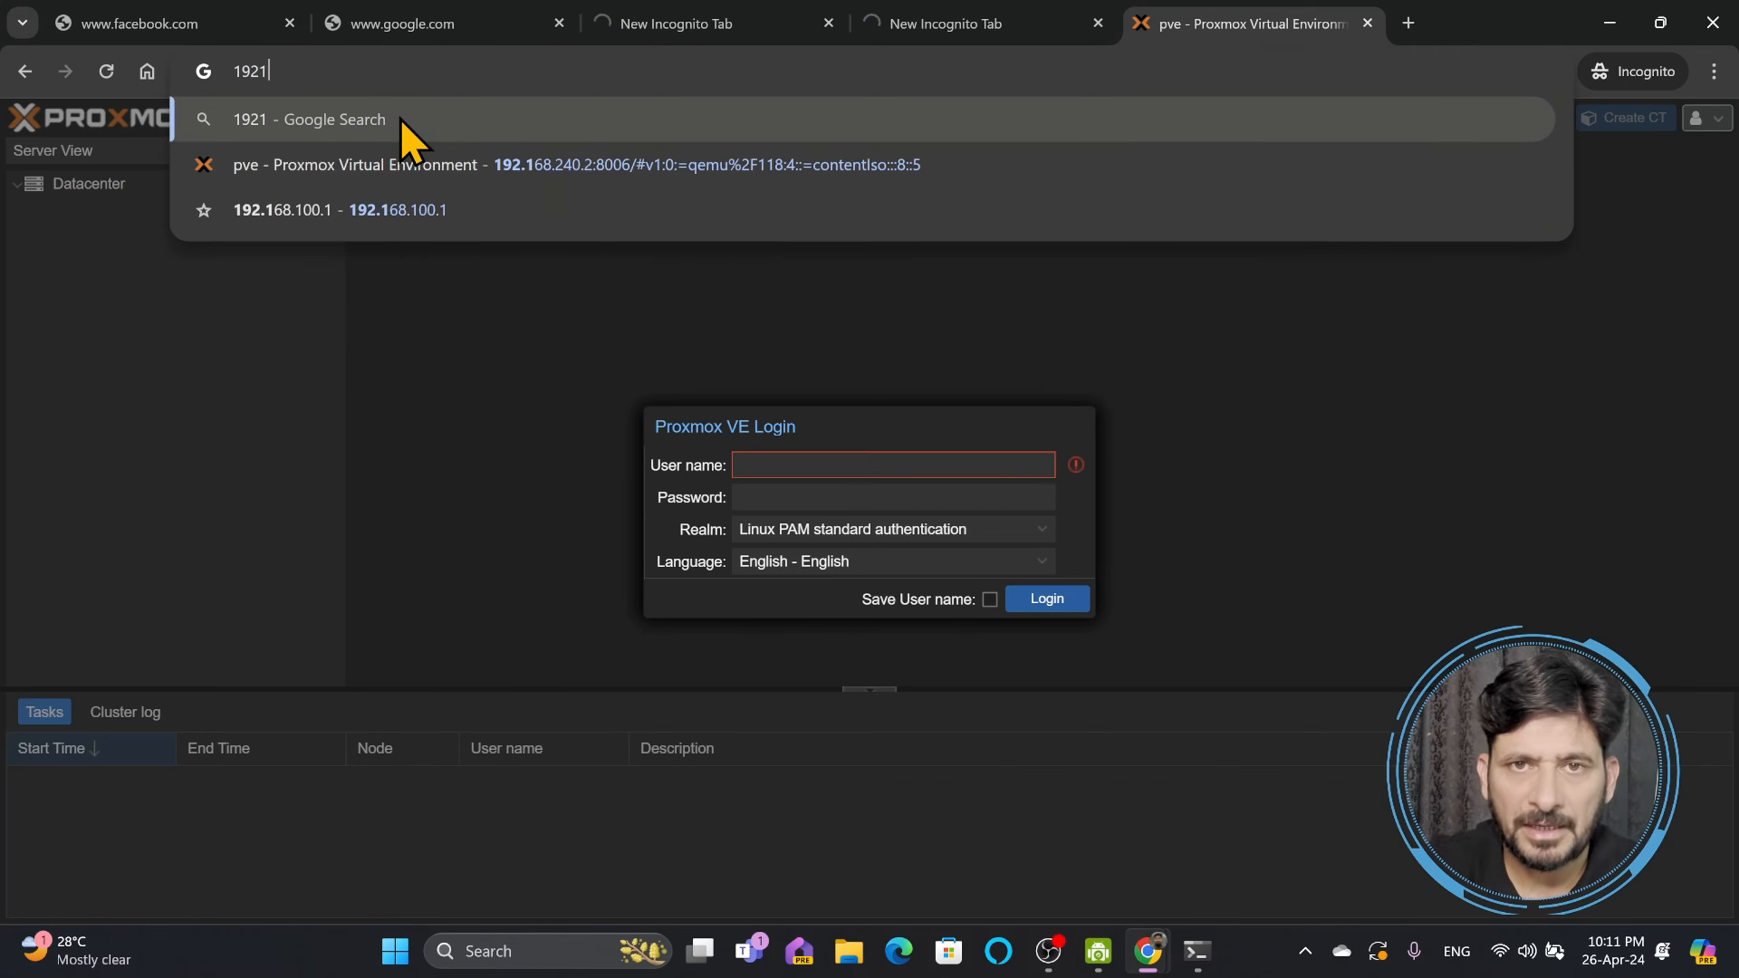
{"action": "key", "text": "BackSpace"}
{"action": "type", "text": "1"}
{"action": "key", "text": "BackSpace"}
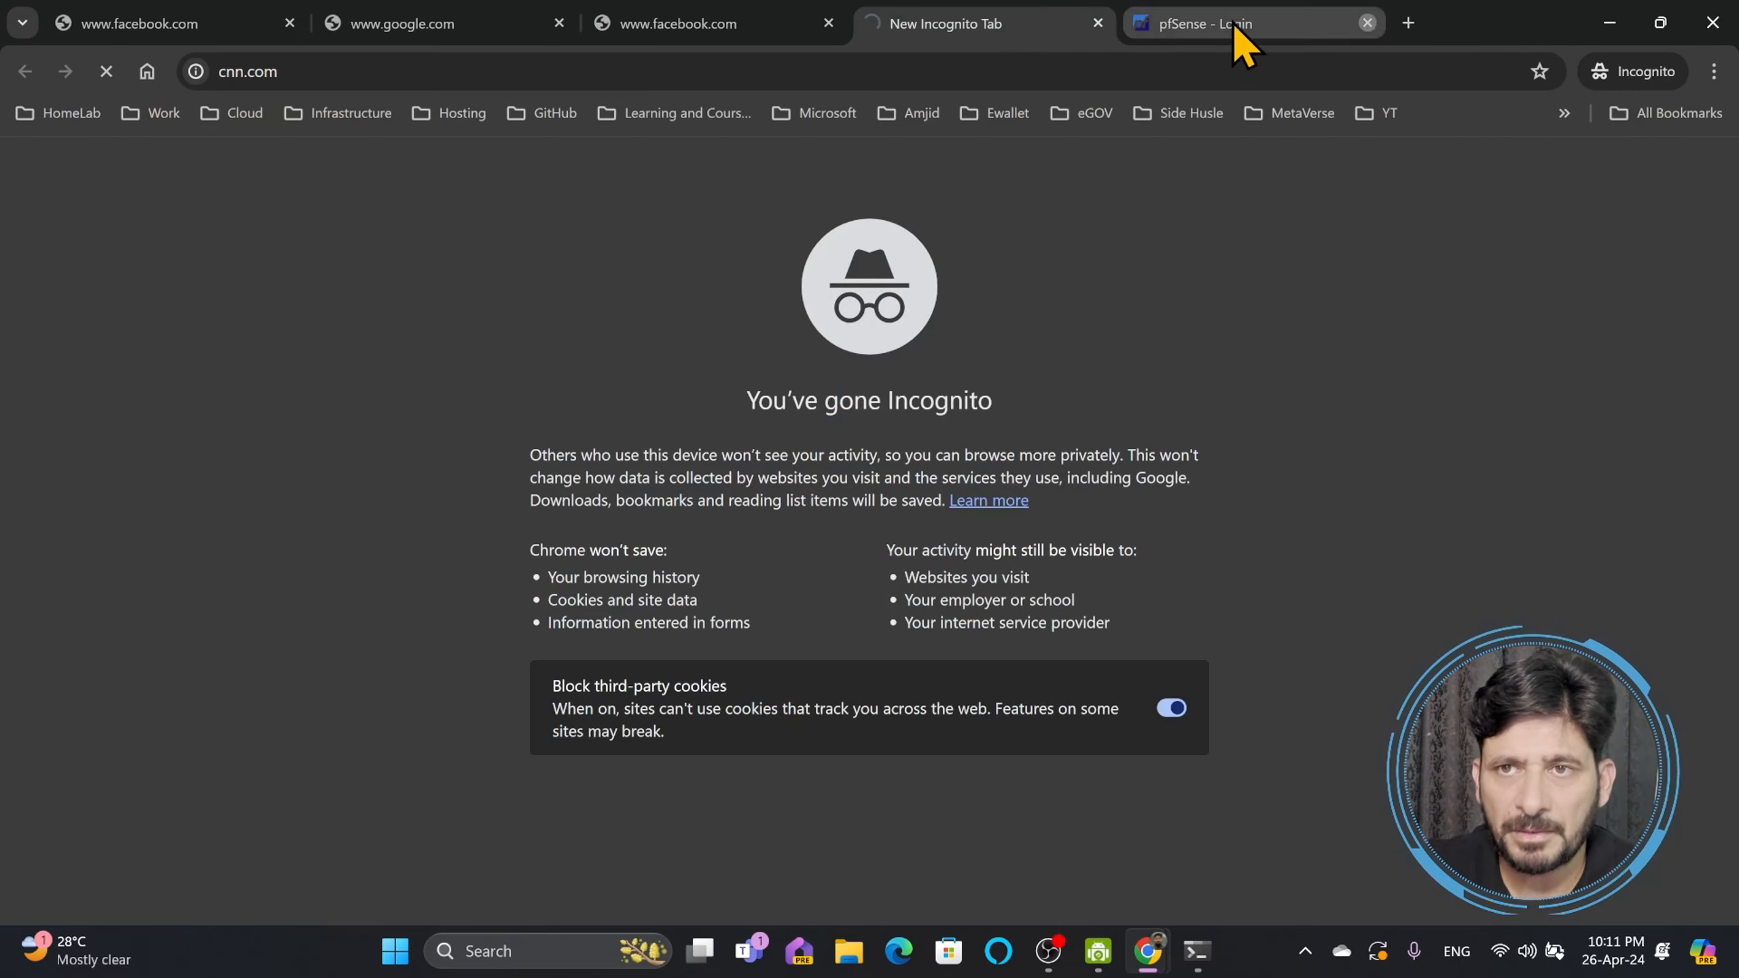
- Check the loading results of the facebook.com and google.com test pages, closing the extra incognito tabs
{"action": "left_click", "coordinate": [1365, 23]}
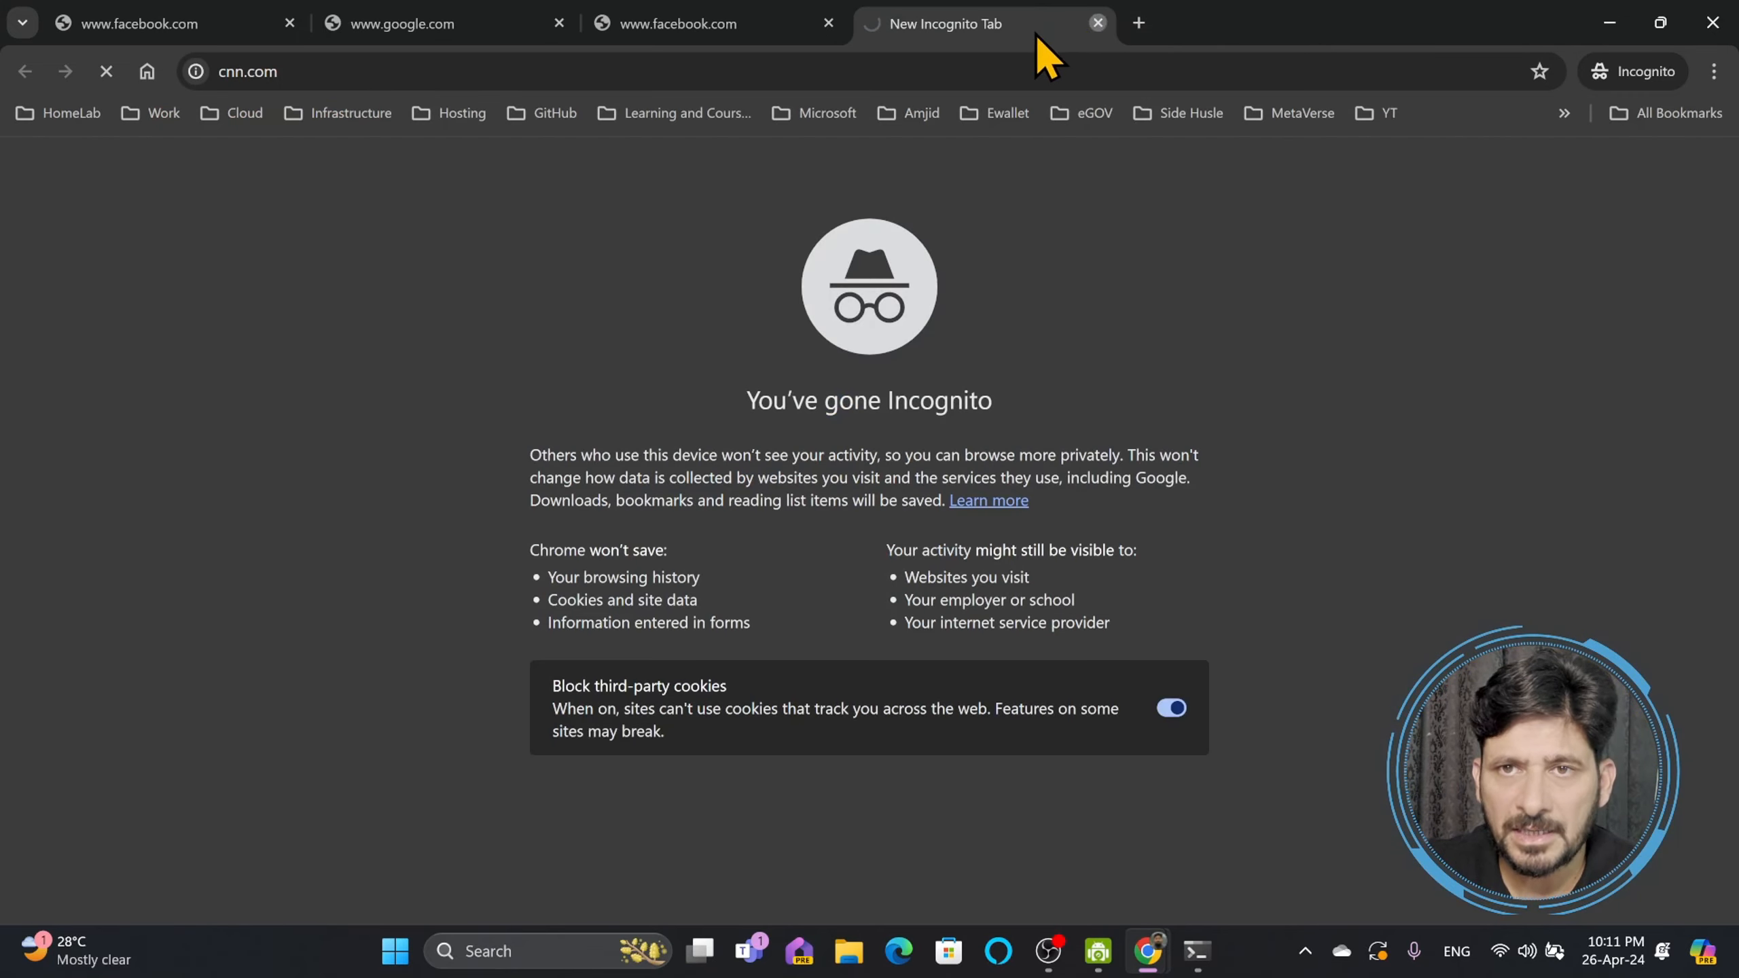
{"action": "left_click", "coordinate": [1099, 22]}
{"action": "left_click", "coordinate": [182, 30]}
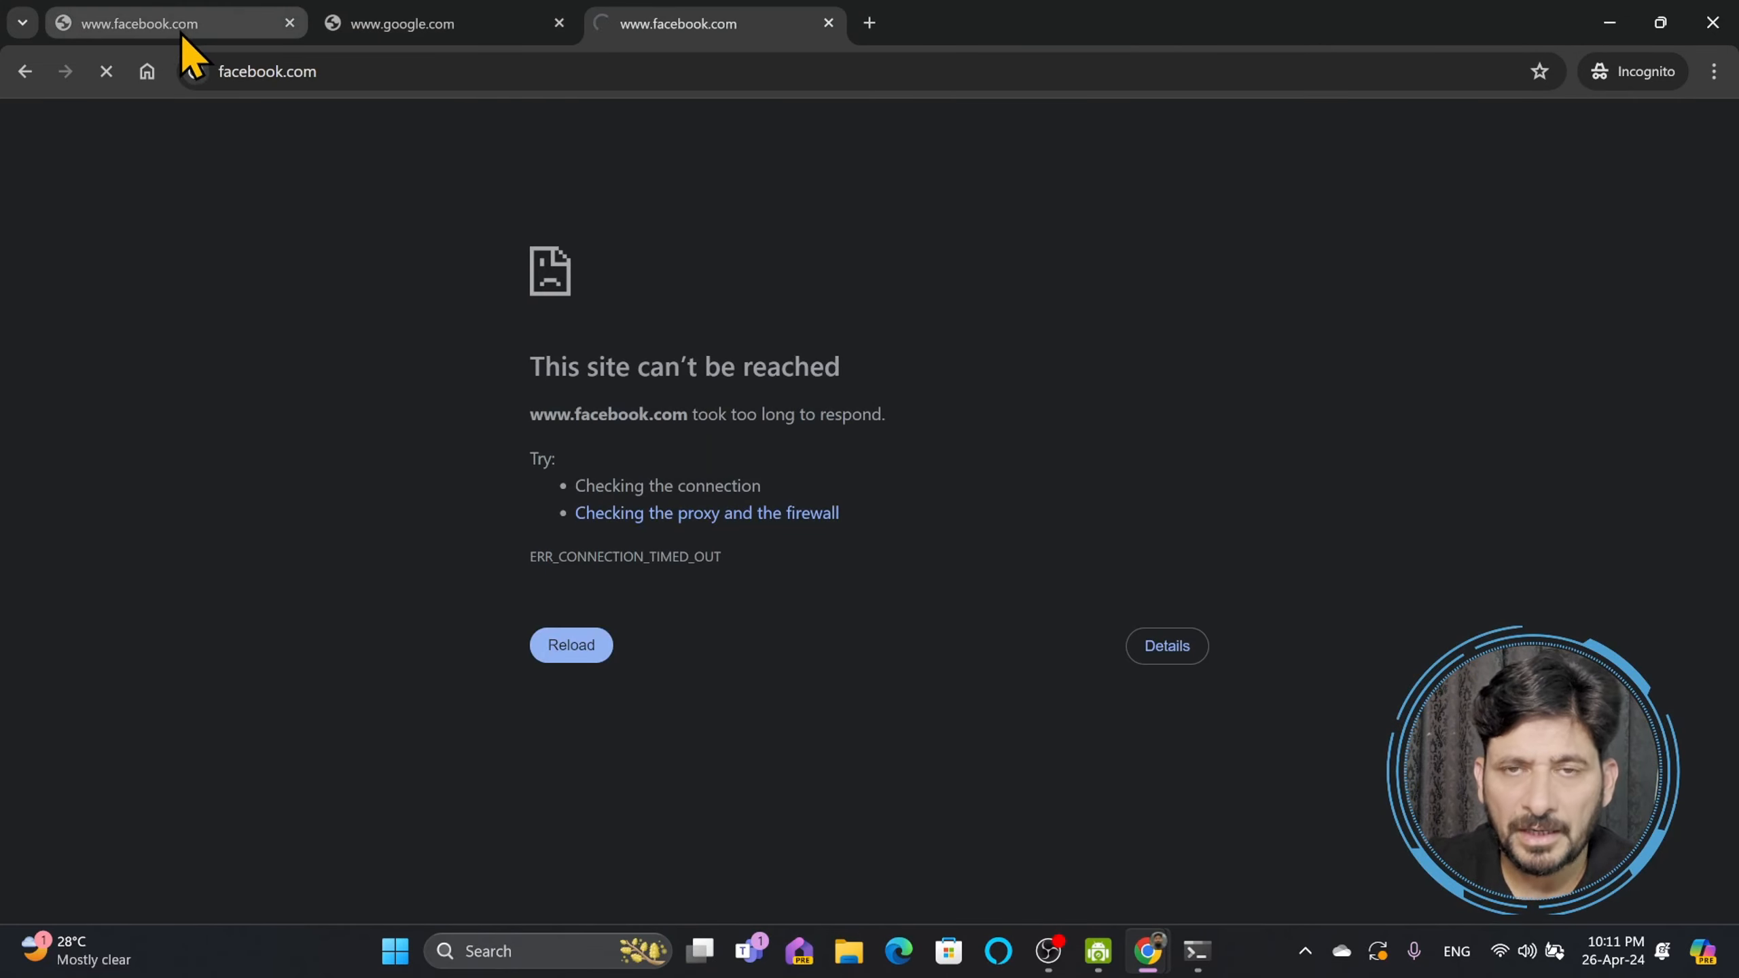
{"action": "left_click", "coordinate": [404, 30]}
{"action": "left_click", "coordinate": [646, 26]}
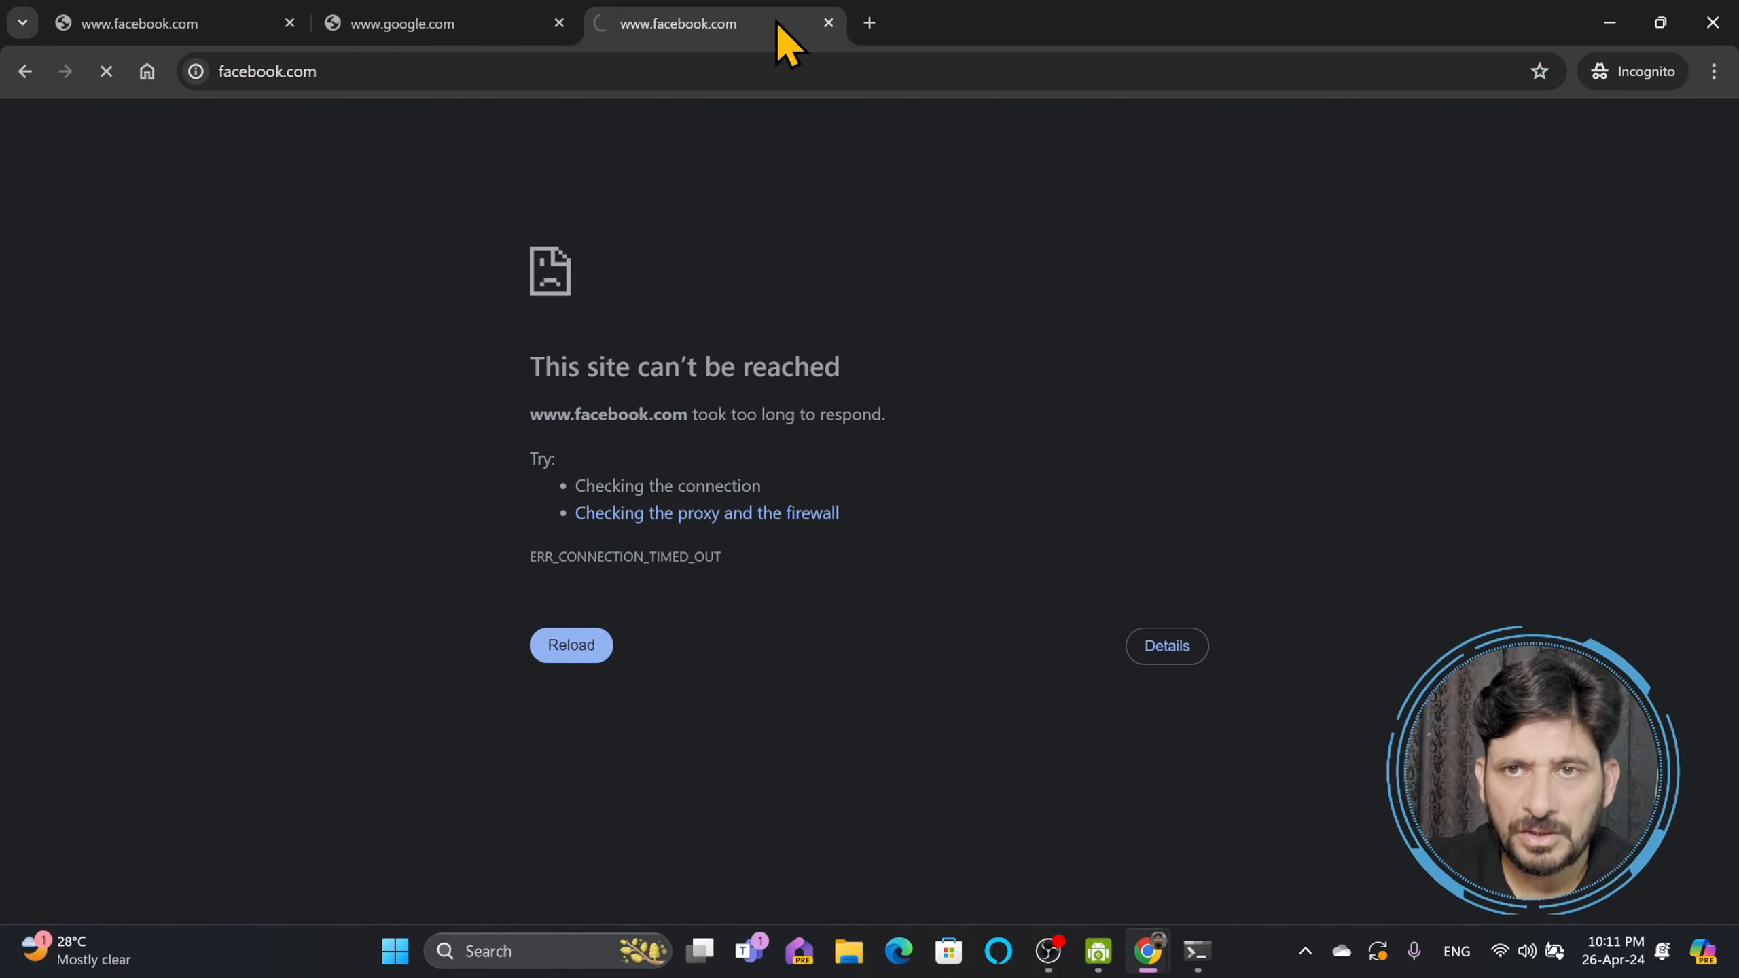
{"action": "left_click", "coordinate": [828, 22]}
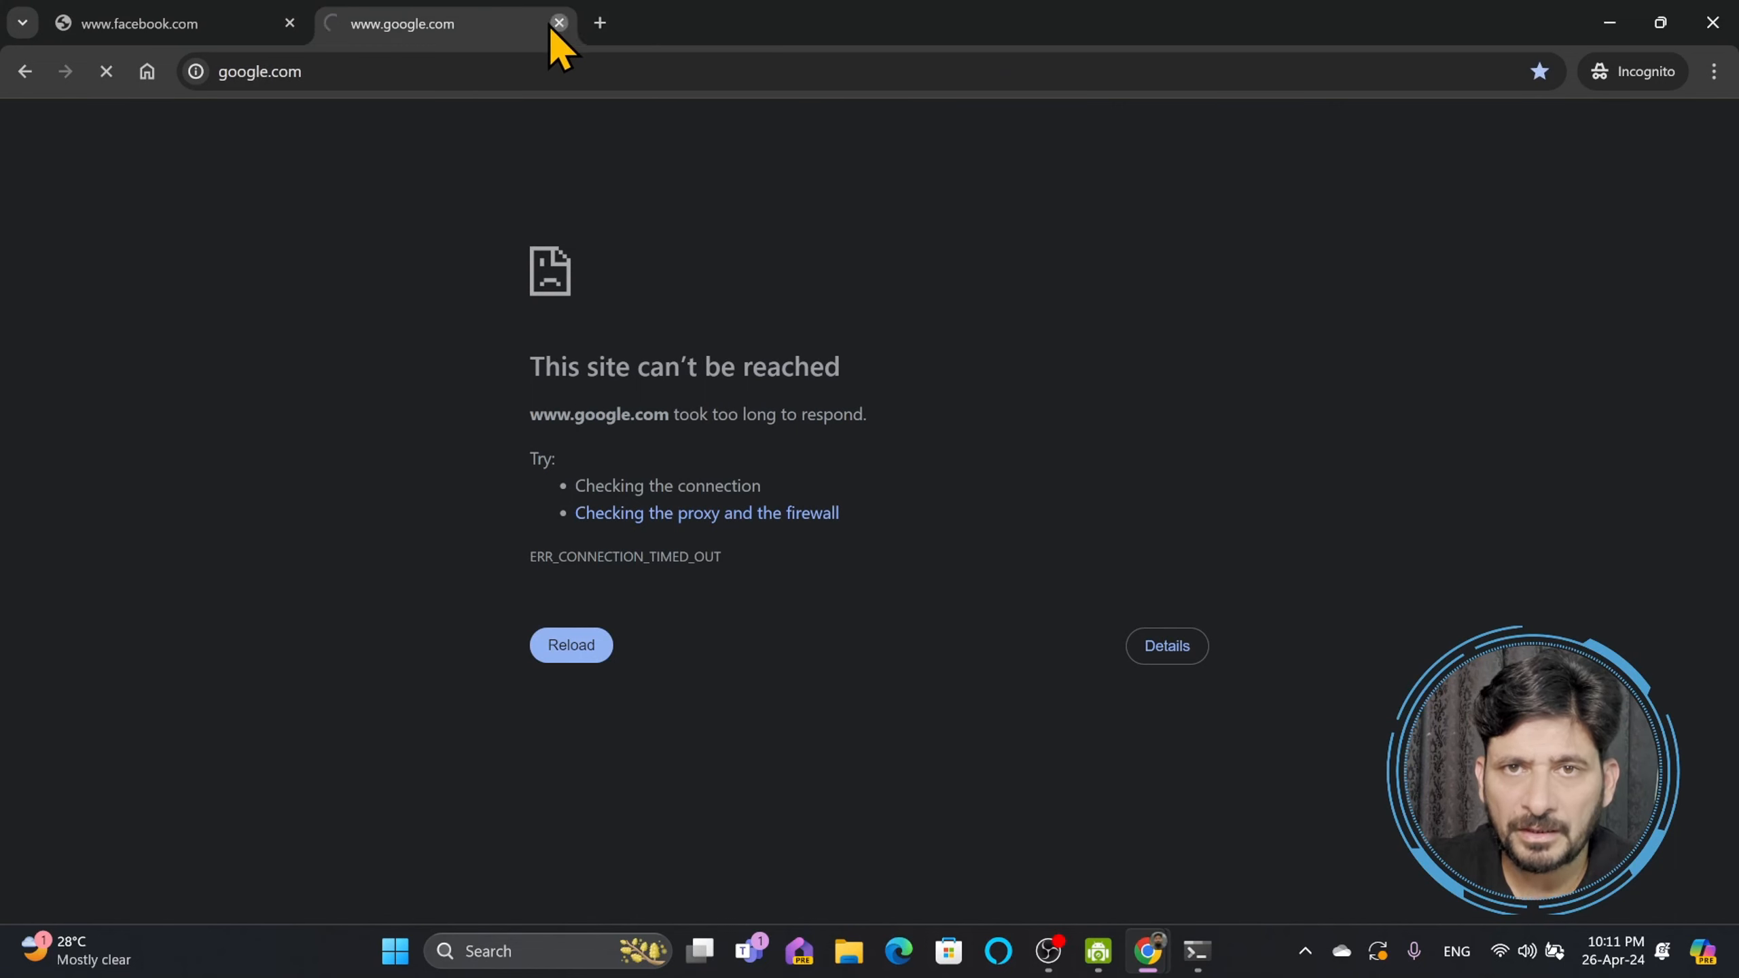
{"action": "left_click", "coordinate": [558, 23]}
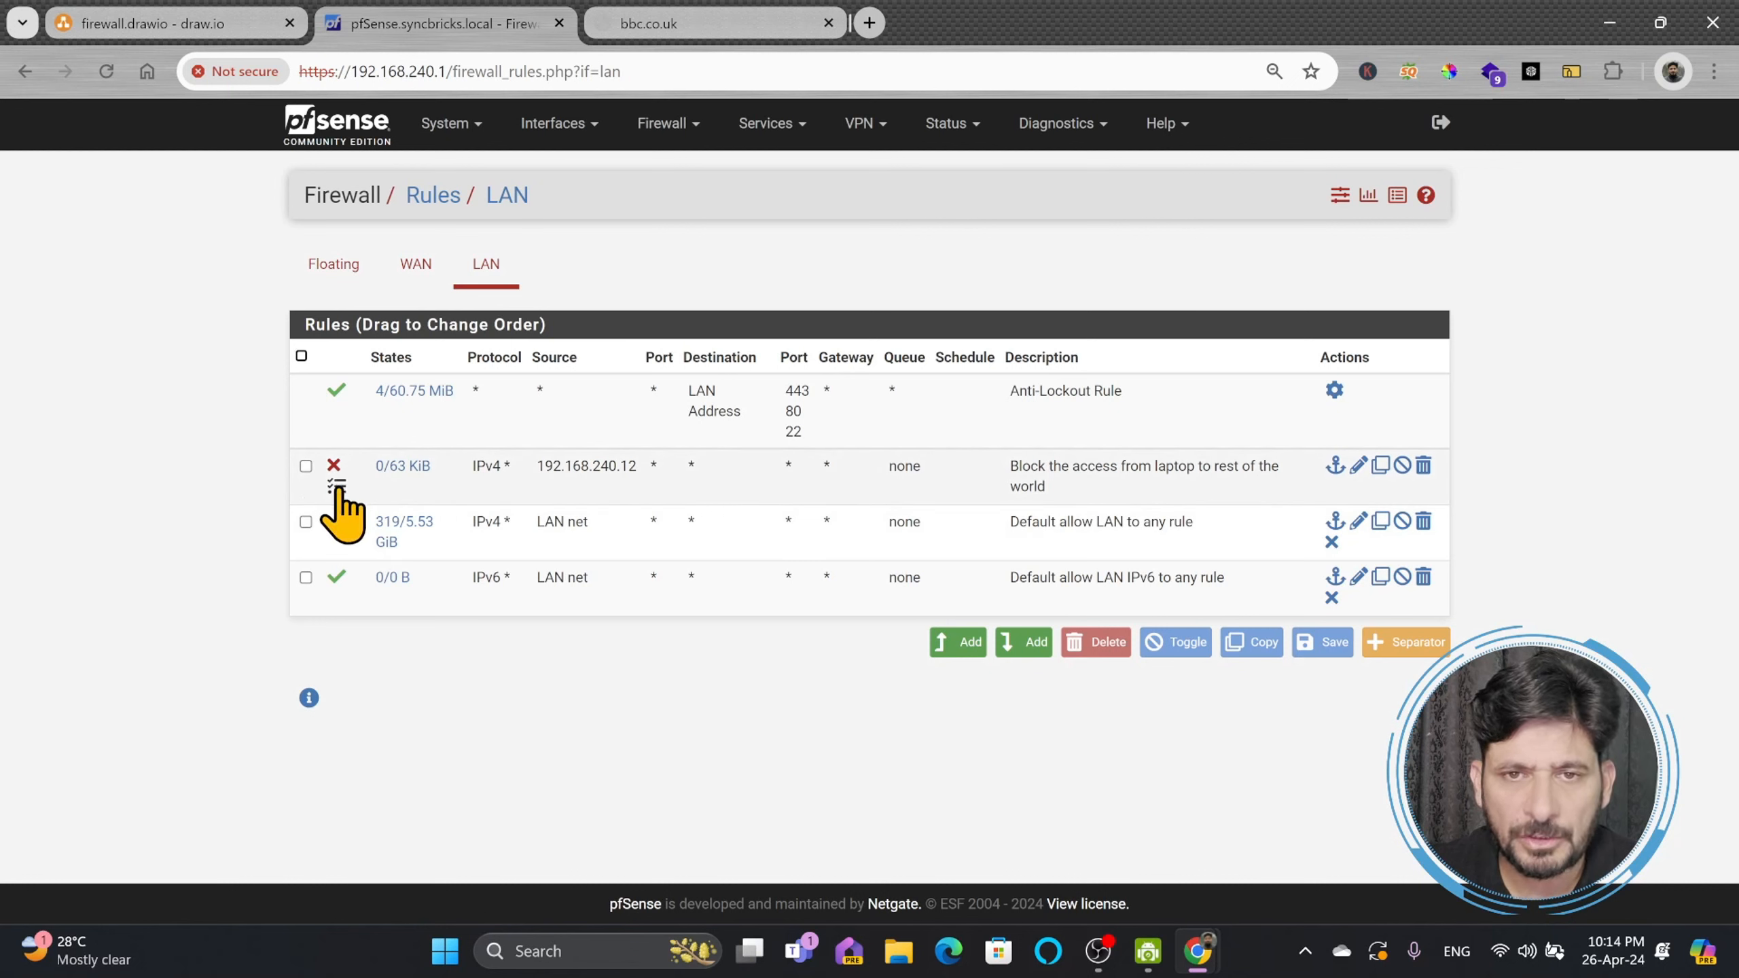
- Inspect the block rule's state details and review its source and destination entries in the firewall system log
{"action": "mouse_move", "coordinate": [419, 474]}
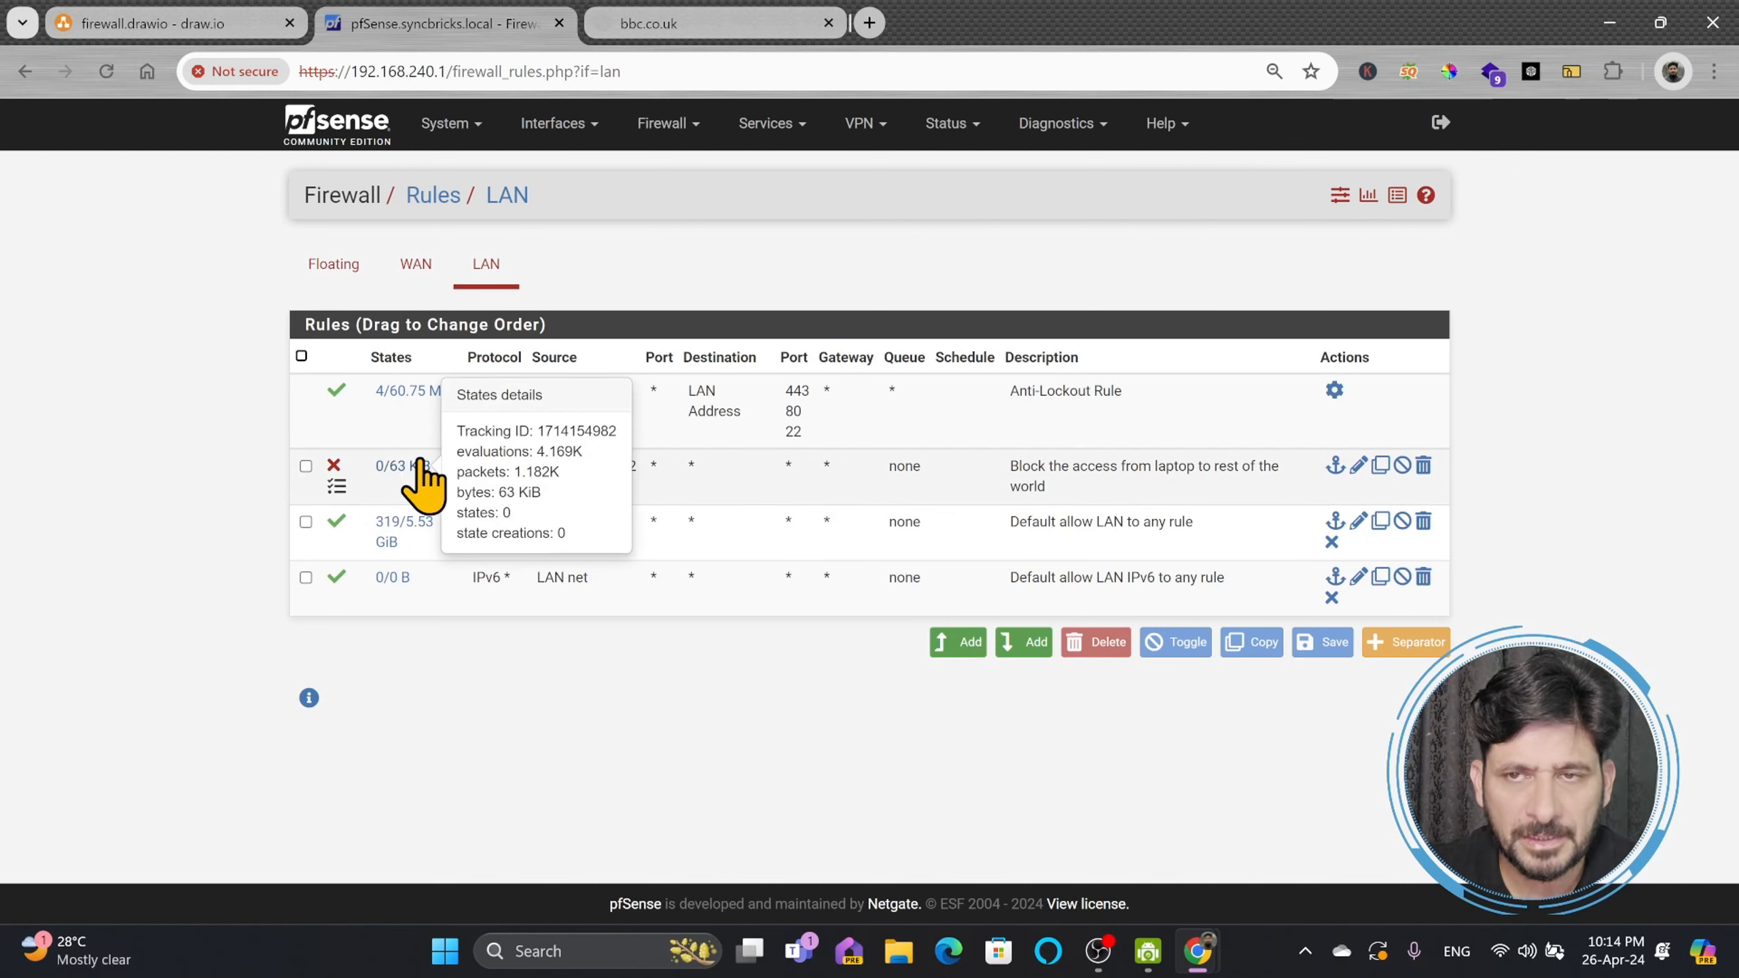
{"action": "left_click", "coordinate": [964, 129]}
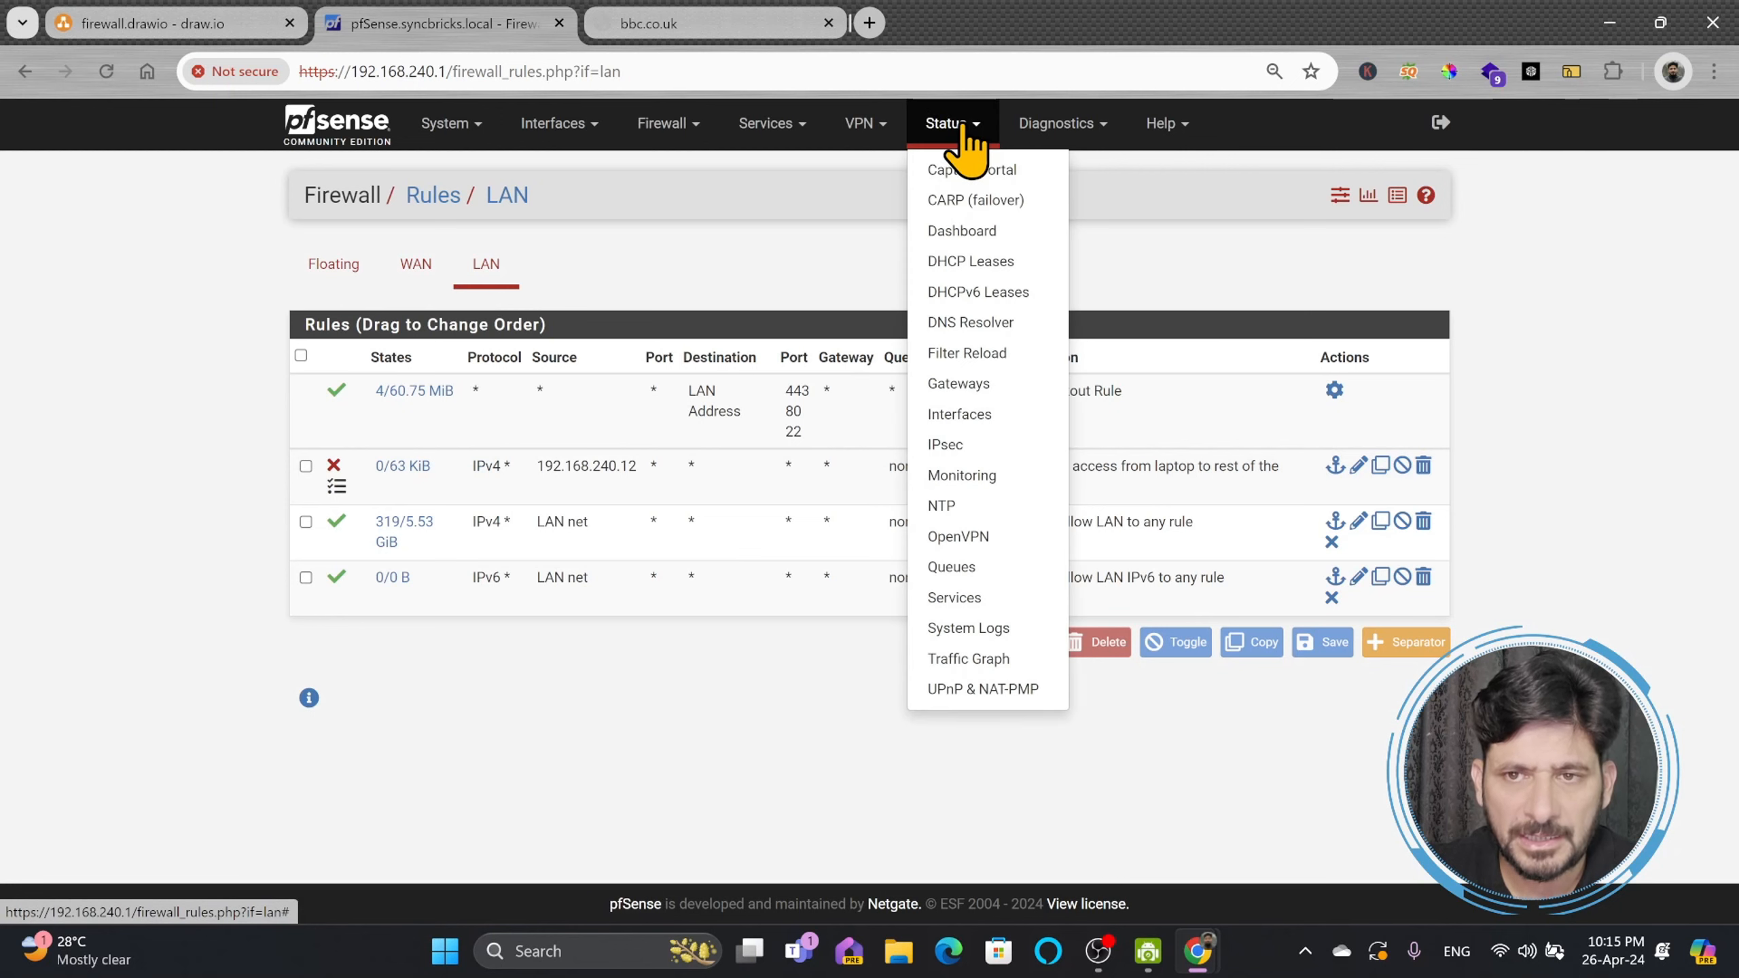
{"action": "left_click", "coordinate": [968, 627]}
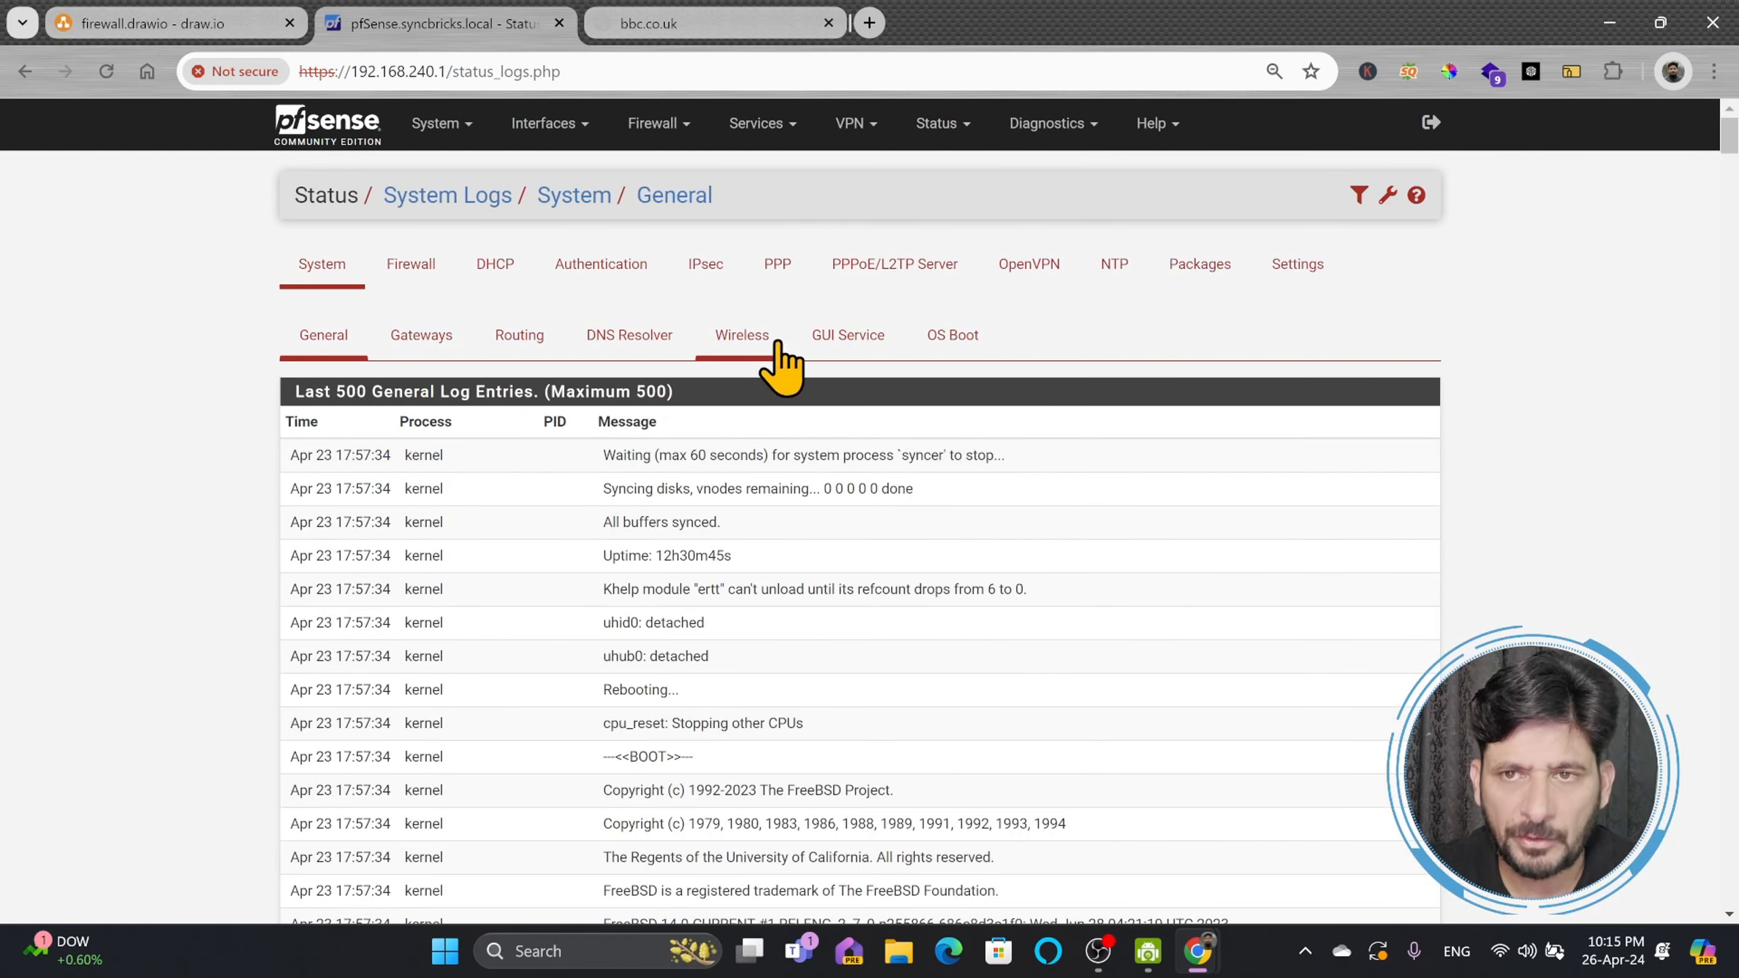
{"action": "left_click", "coordinate": [415, 274]}
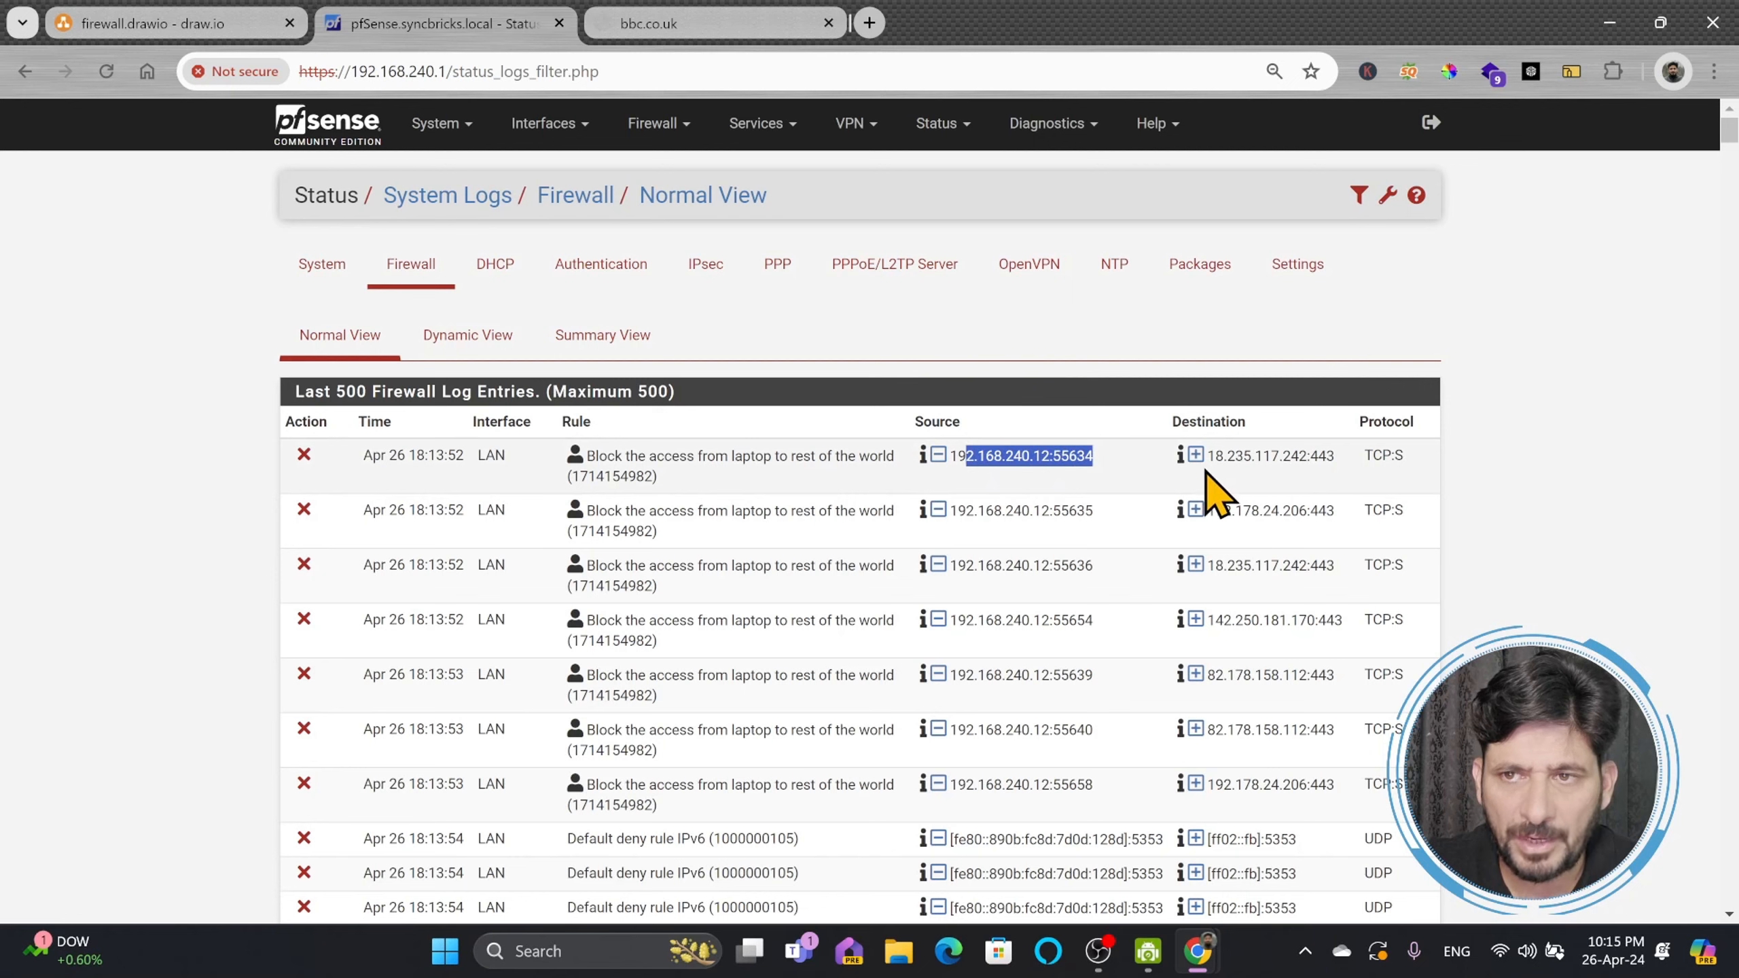
{"action": "left_click_drag", "start_coordinate": [1222, 456], "coordinate": [1342, 457]}
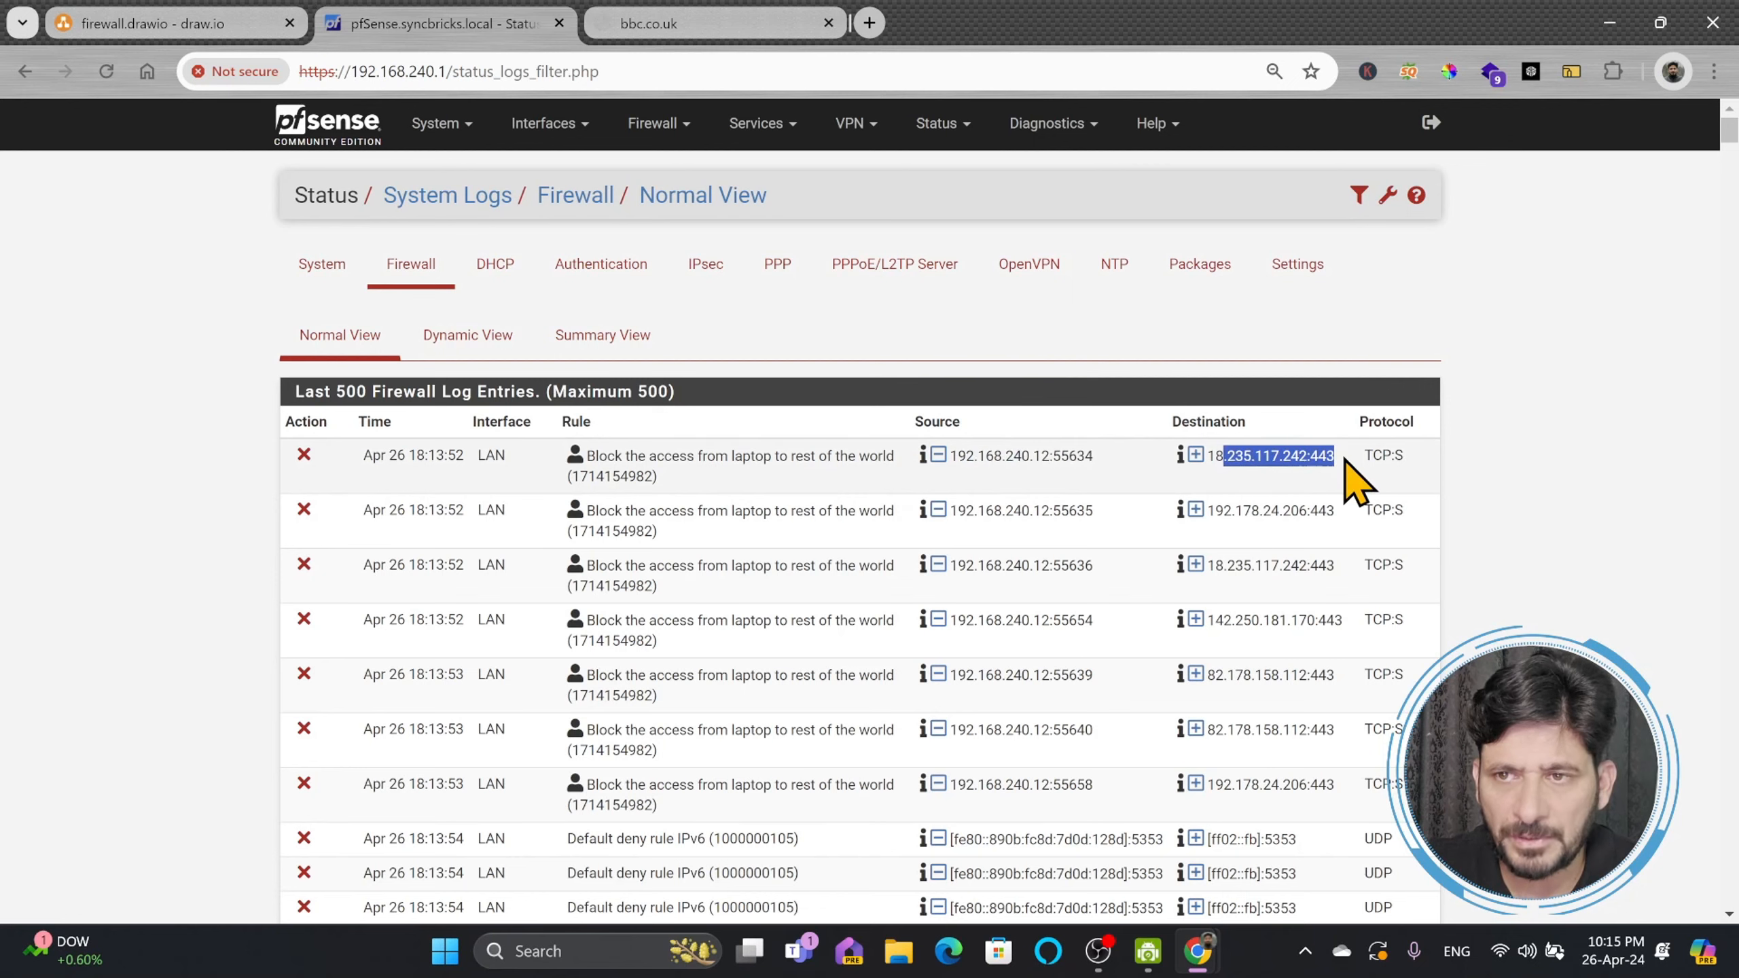
{"action": "scroll", "coordinate": [818, 485], "scroll_direction": "down", "scroll_amount": 15}
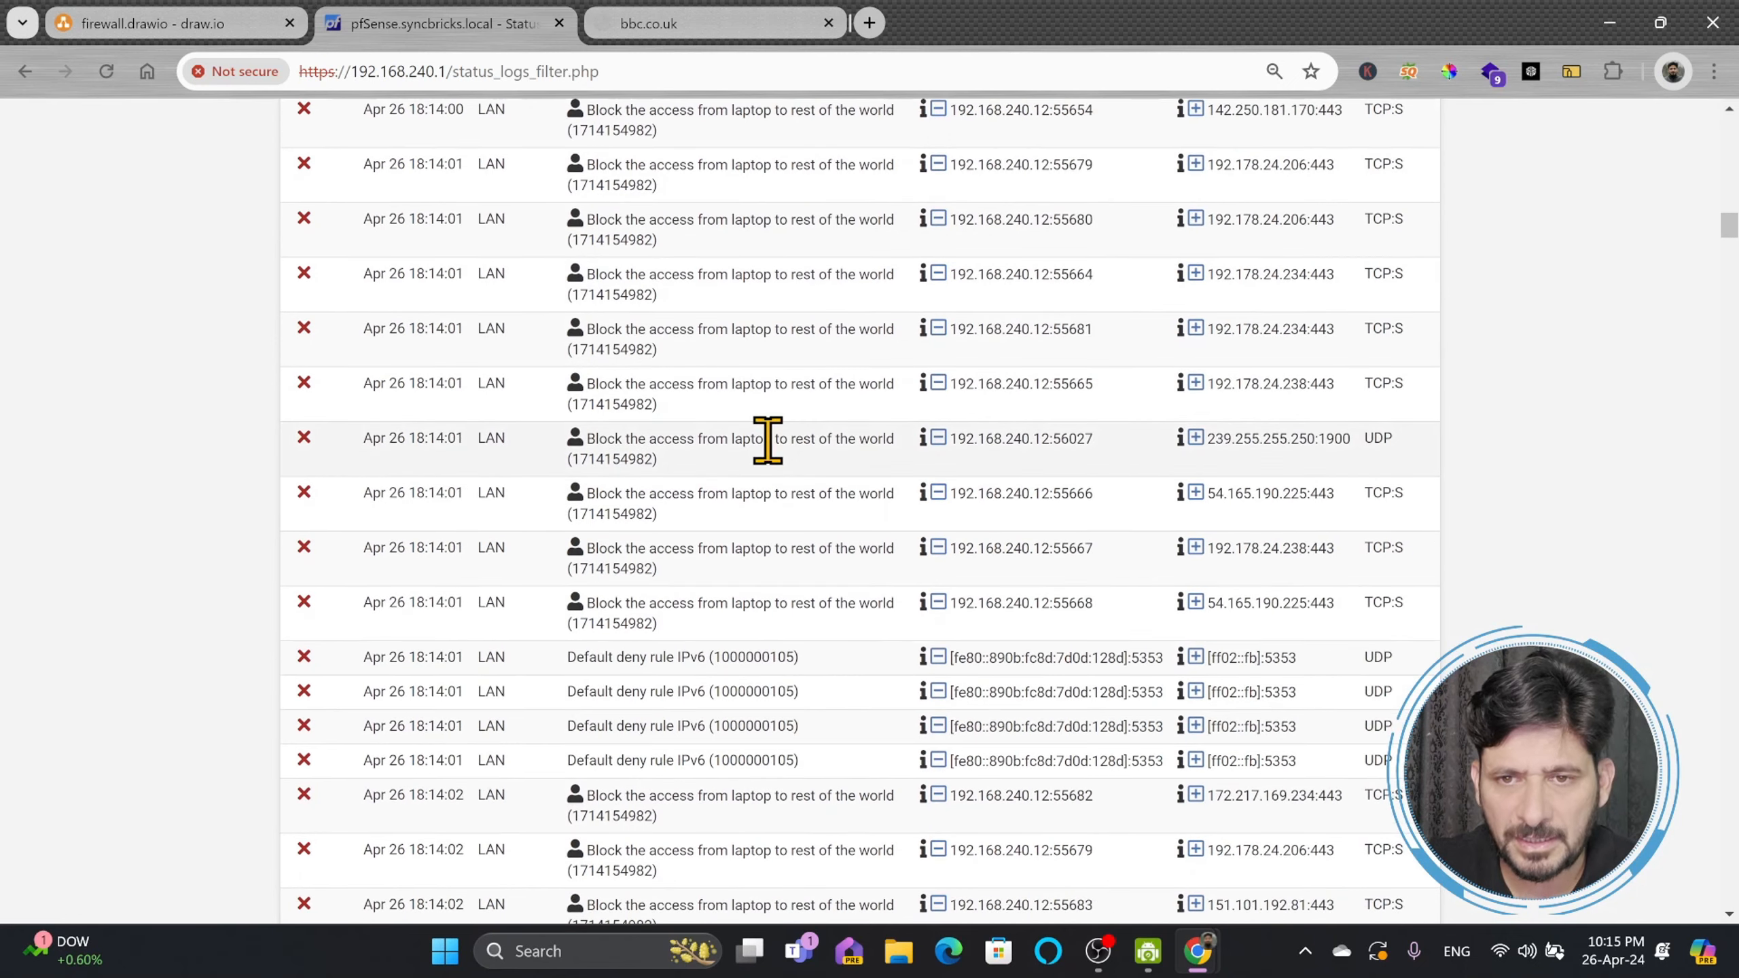
- Refresh the firewall log's normal view, then examine the source and destination addresses of the blocked entries in the dynamic view
{"action": "scroll", "coordinate": [477, 505], "scroll_direction": "down", "scroll_amount": 1}
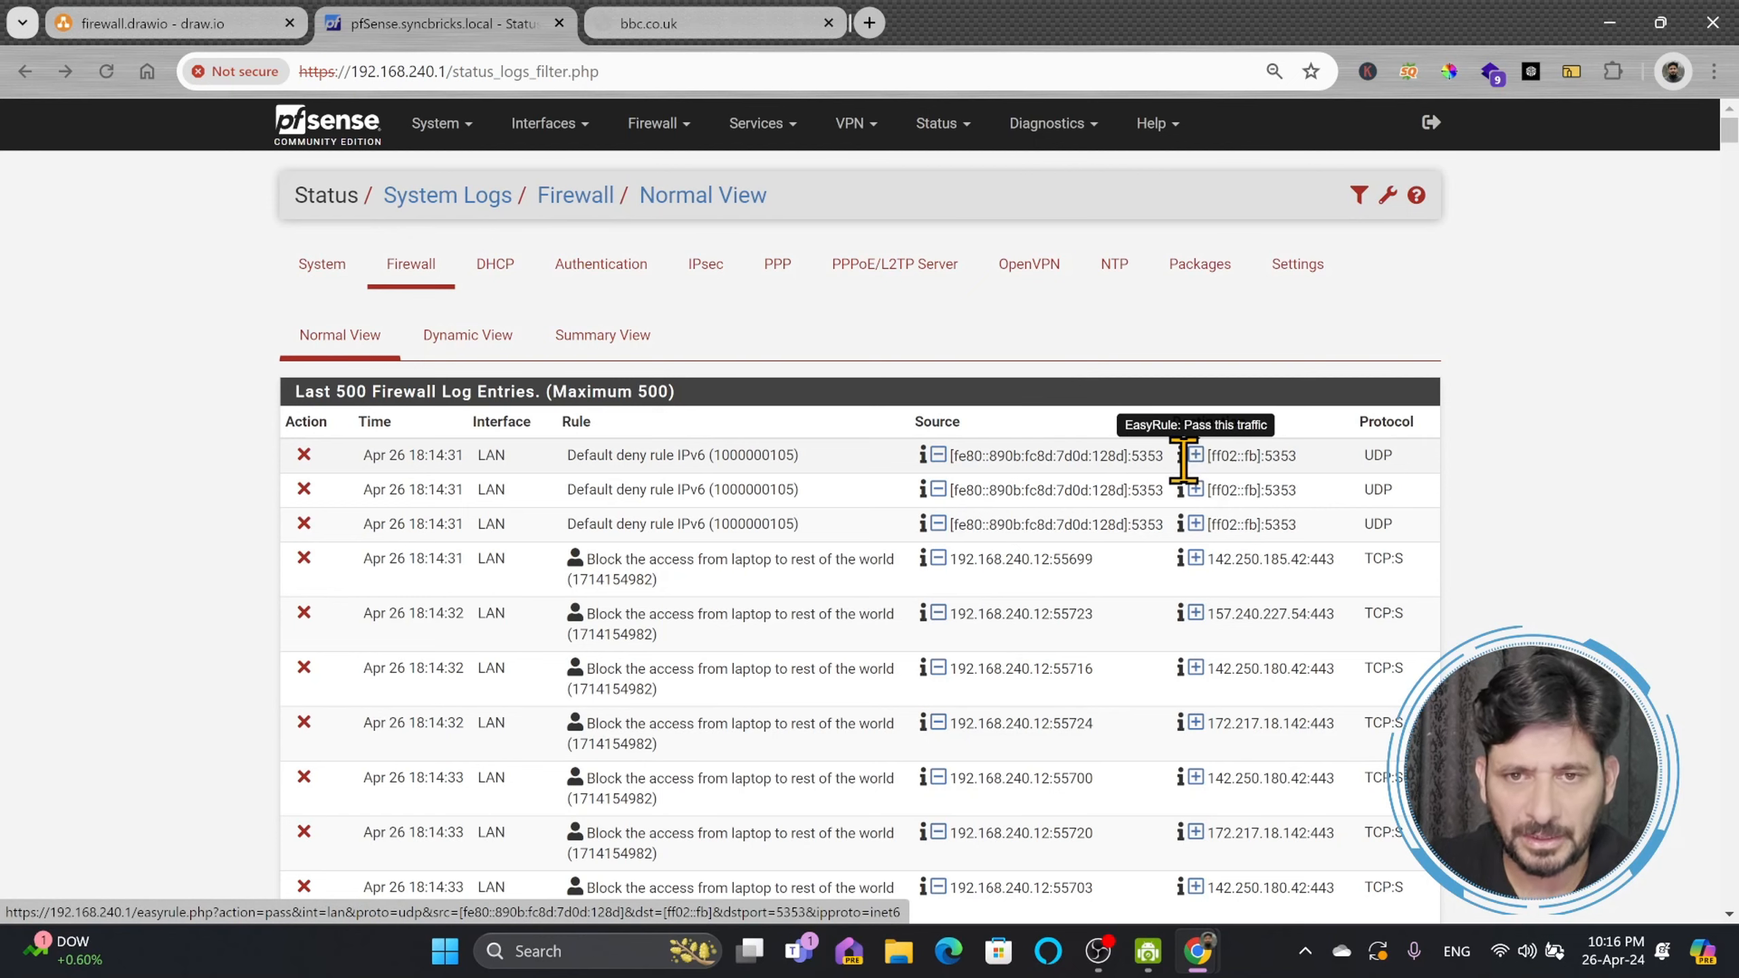
{"action": "left_click", "coordinate": [340, 351]}
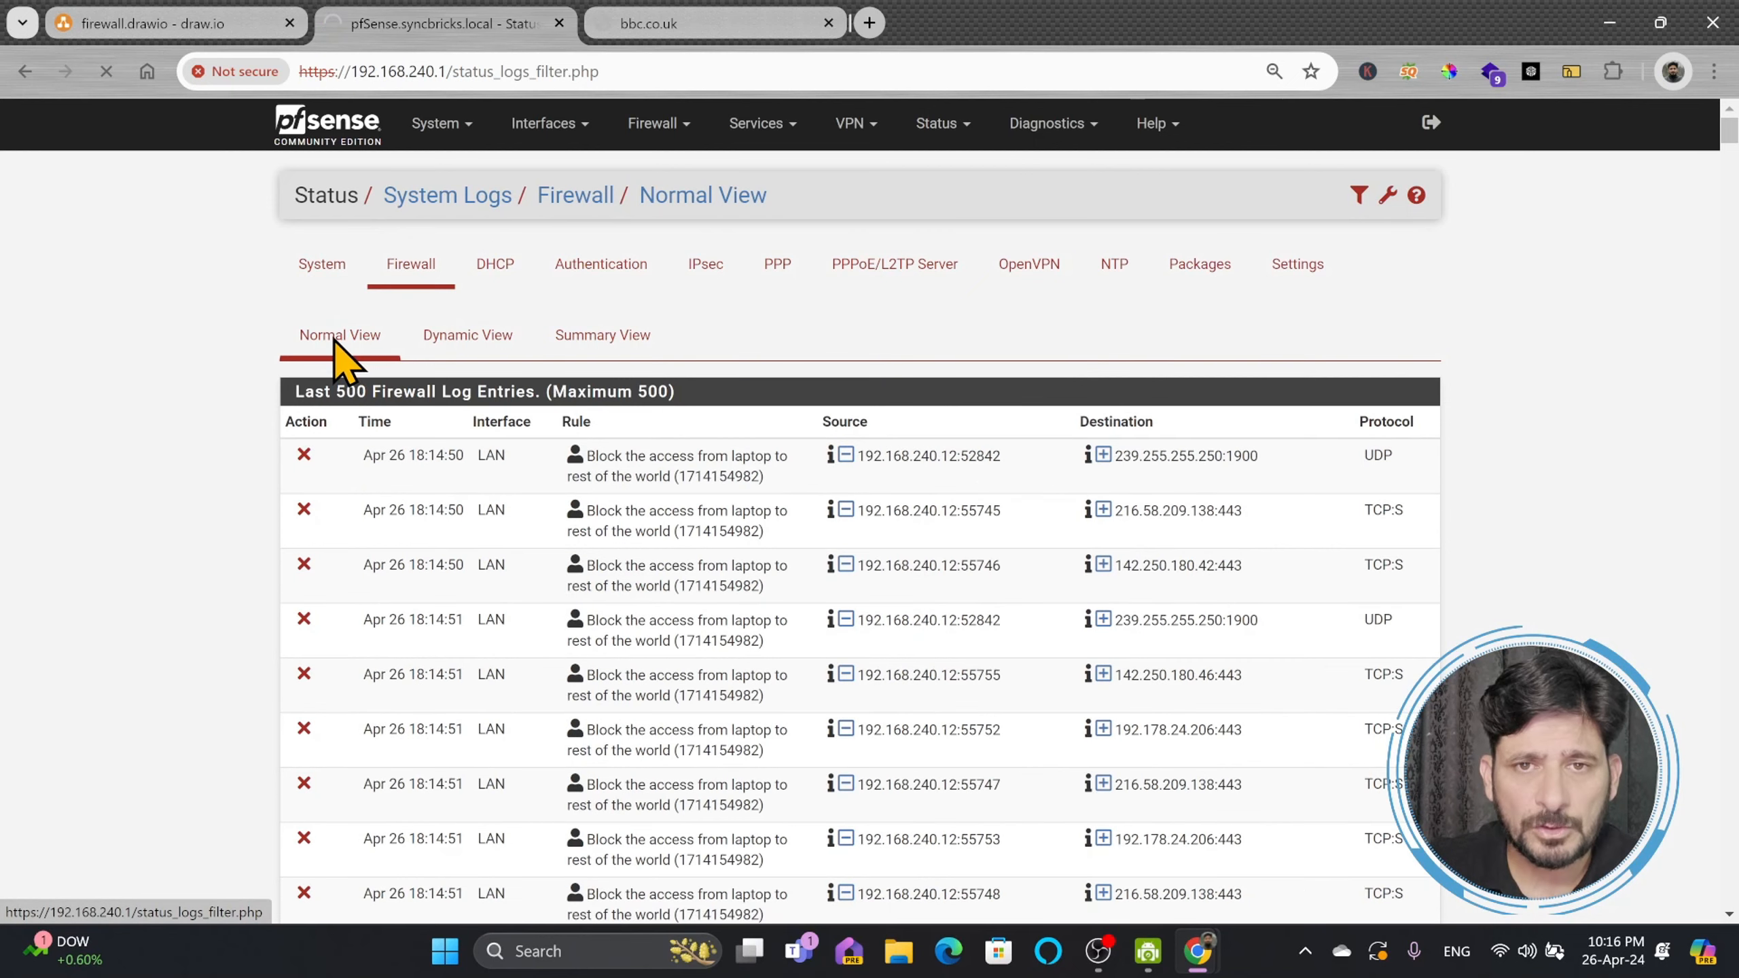
{"action": "left_click", "coordinate": [457, 343]}
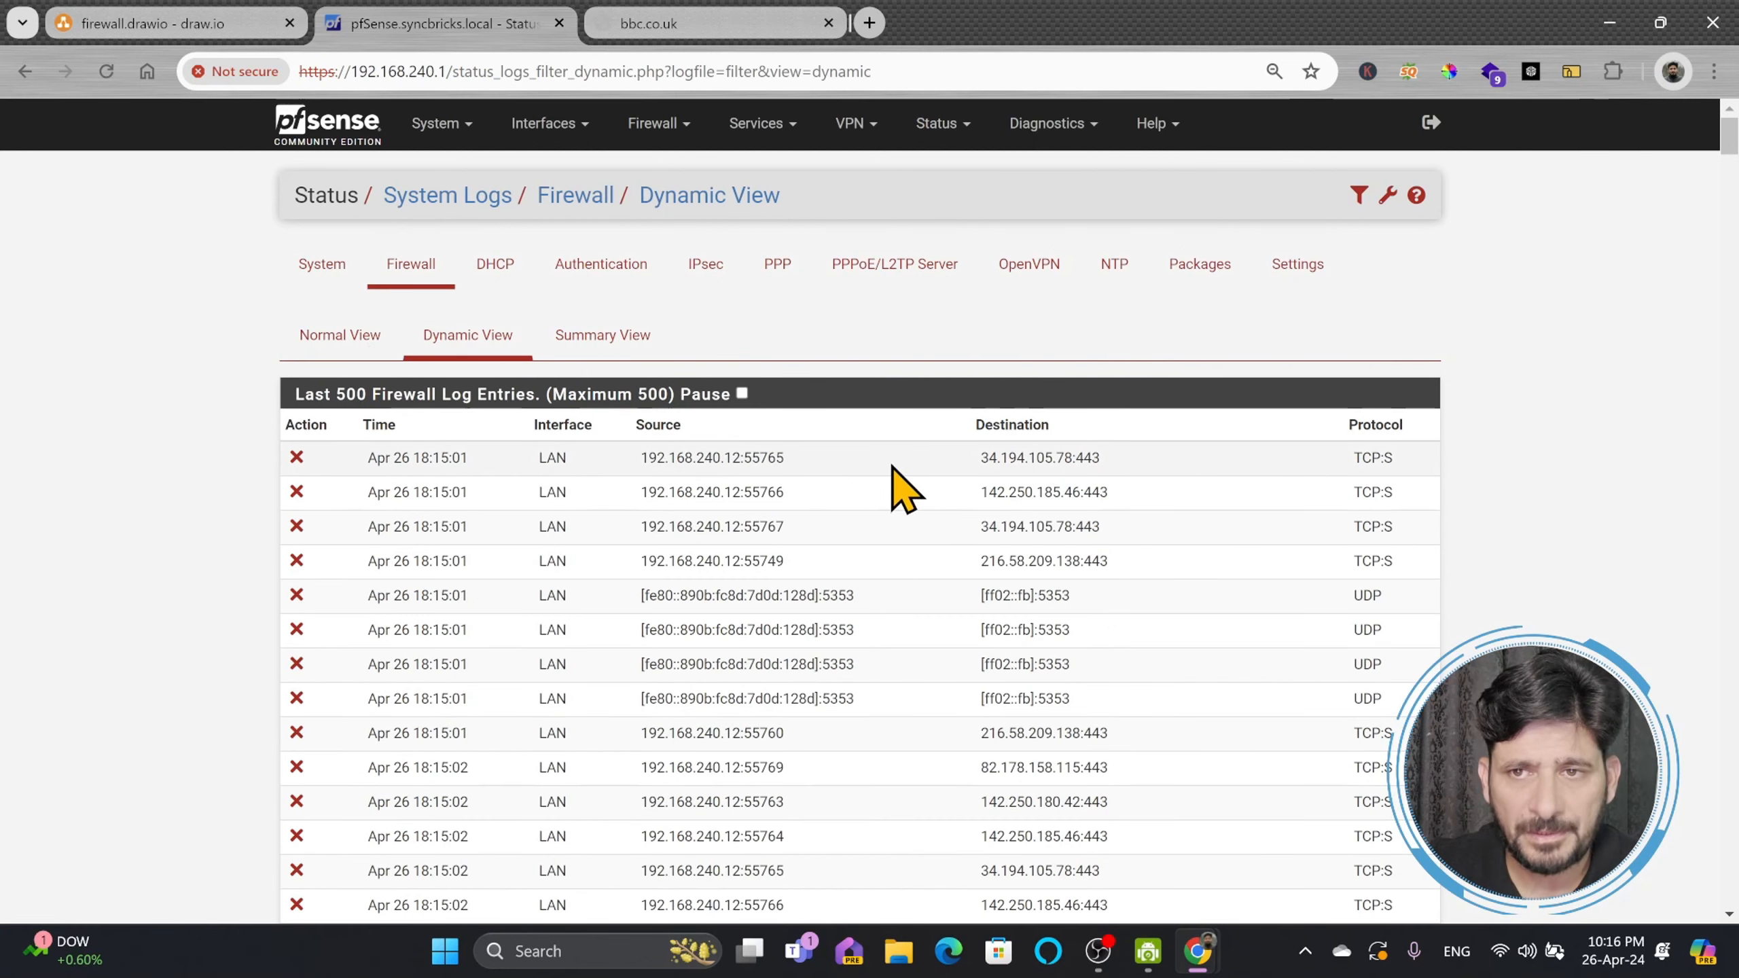
{"action": "left_click_drag", "start_coordinate": [979, 458], "coordinate": [1175, 479]}
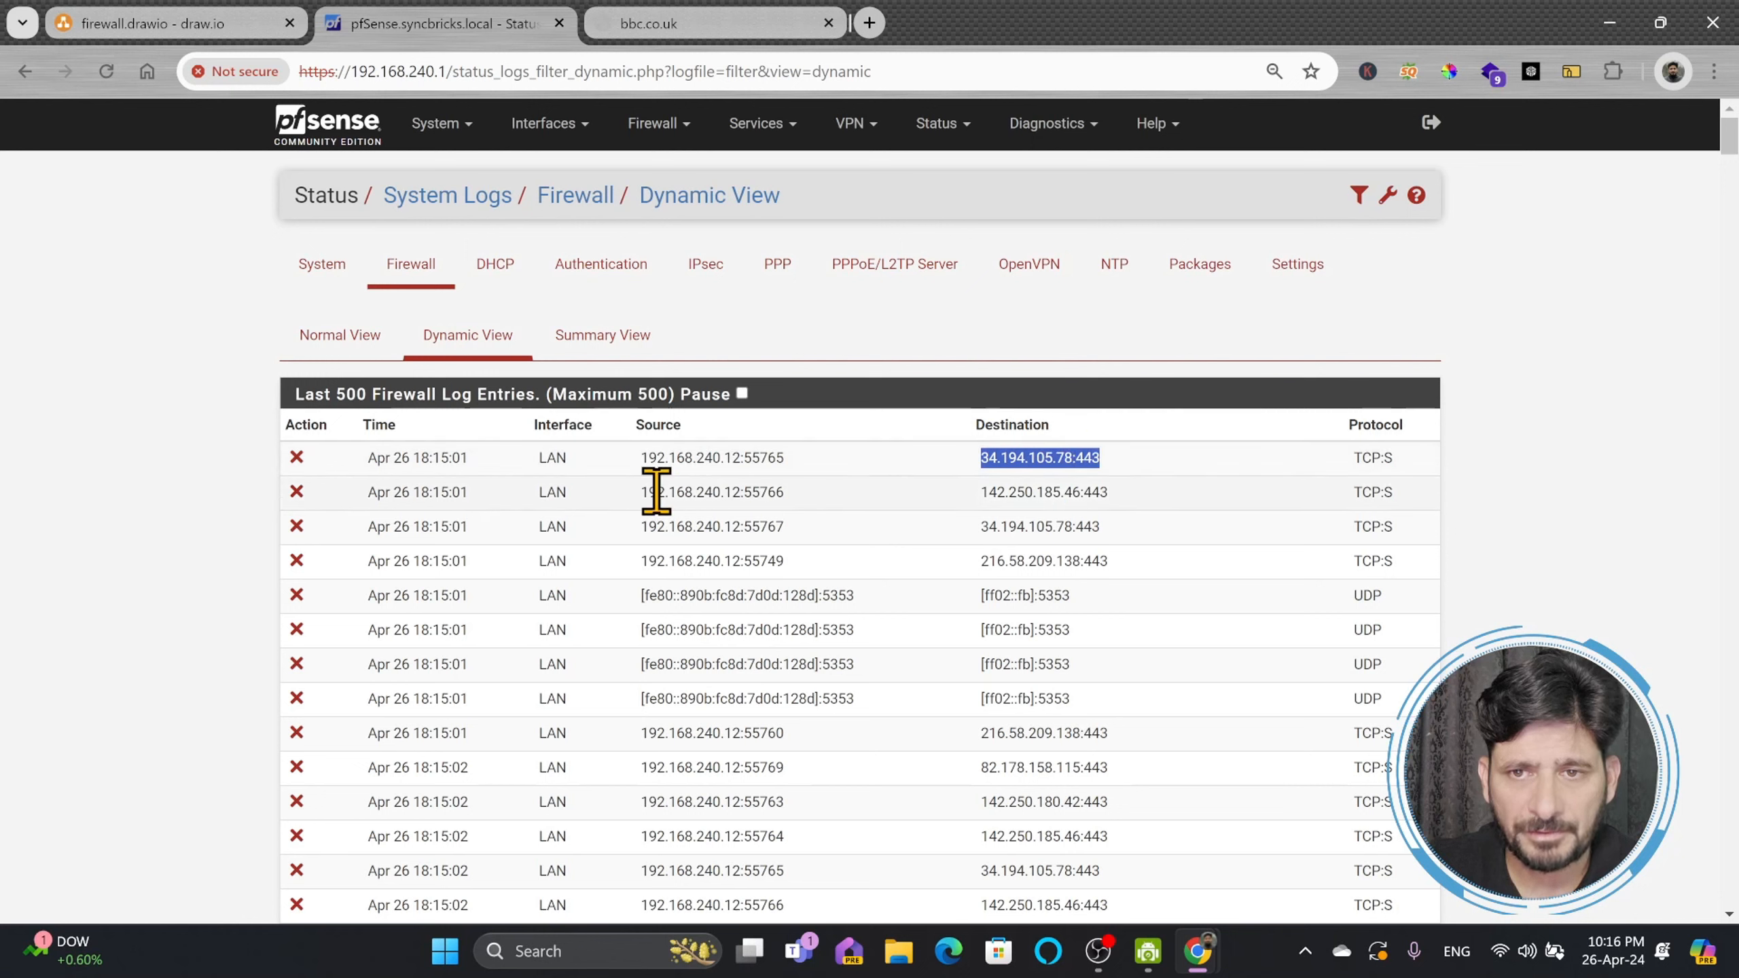
{"action": "left_click_drag", "start_coordinate": [649, 458], "coordinate": [812, 472]}
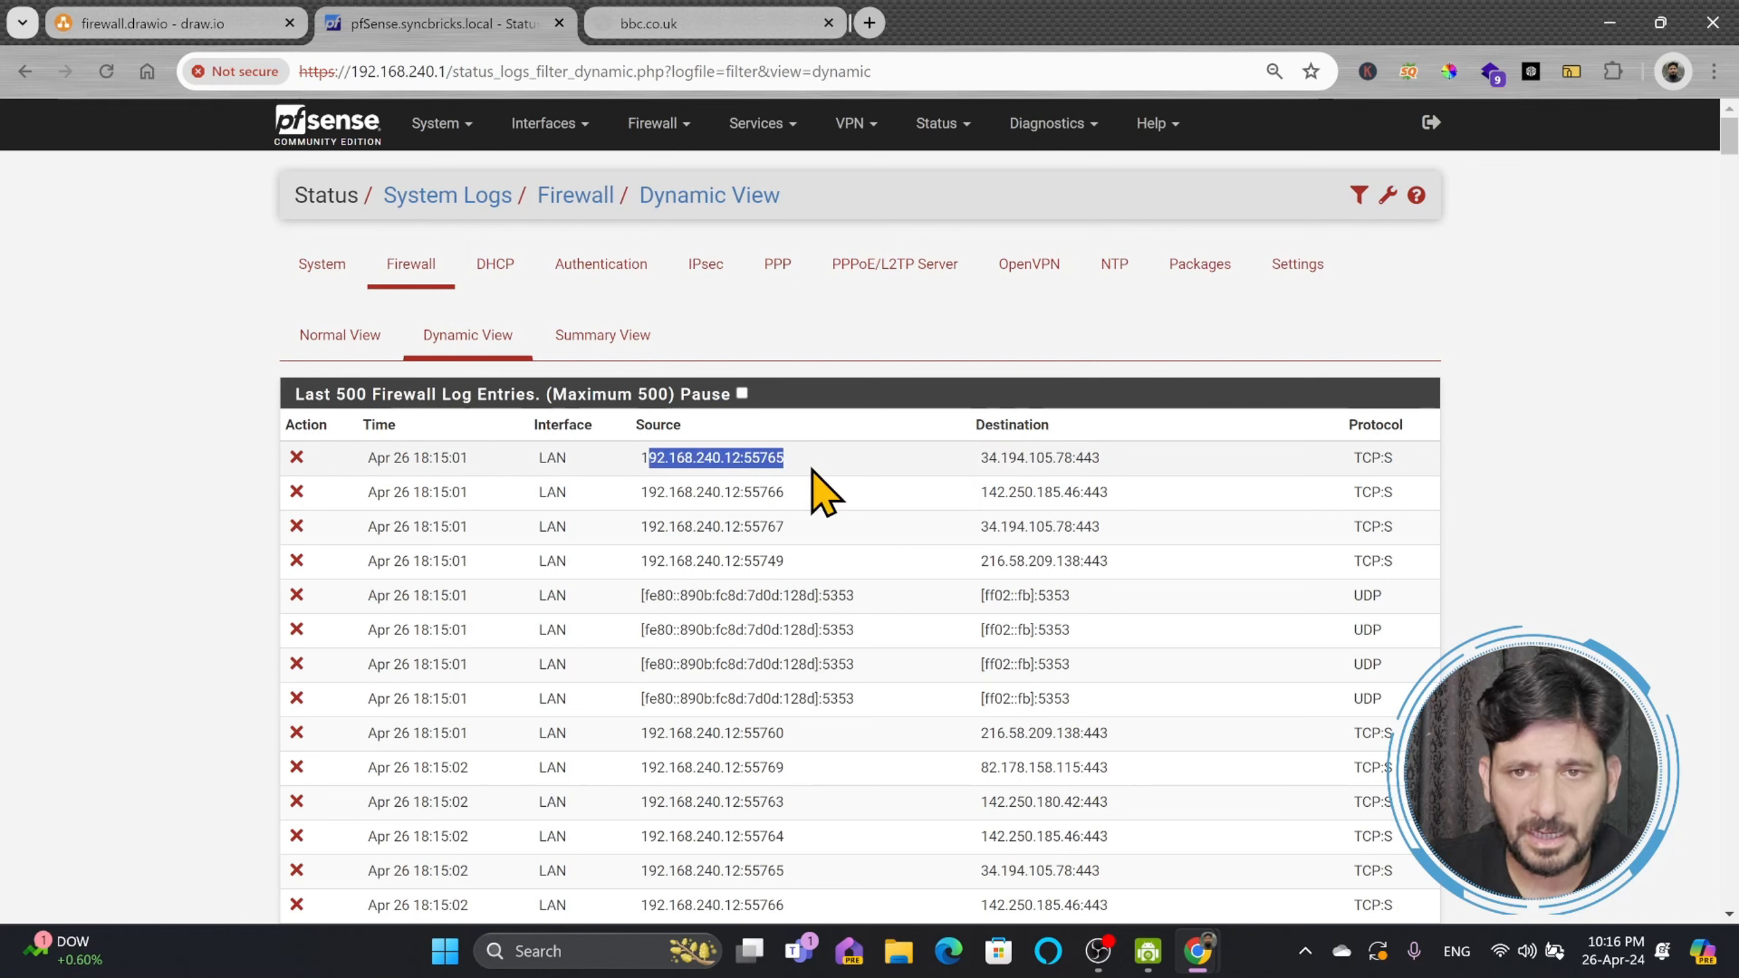
{"action": "left_click_drag", "start_coordinate": [997, 458], "coordinate": [1167, 560]}
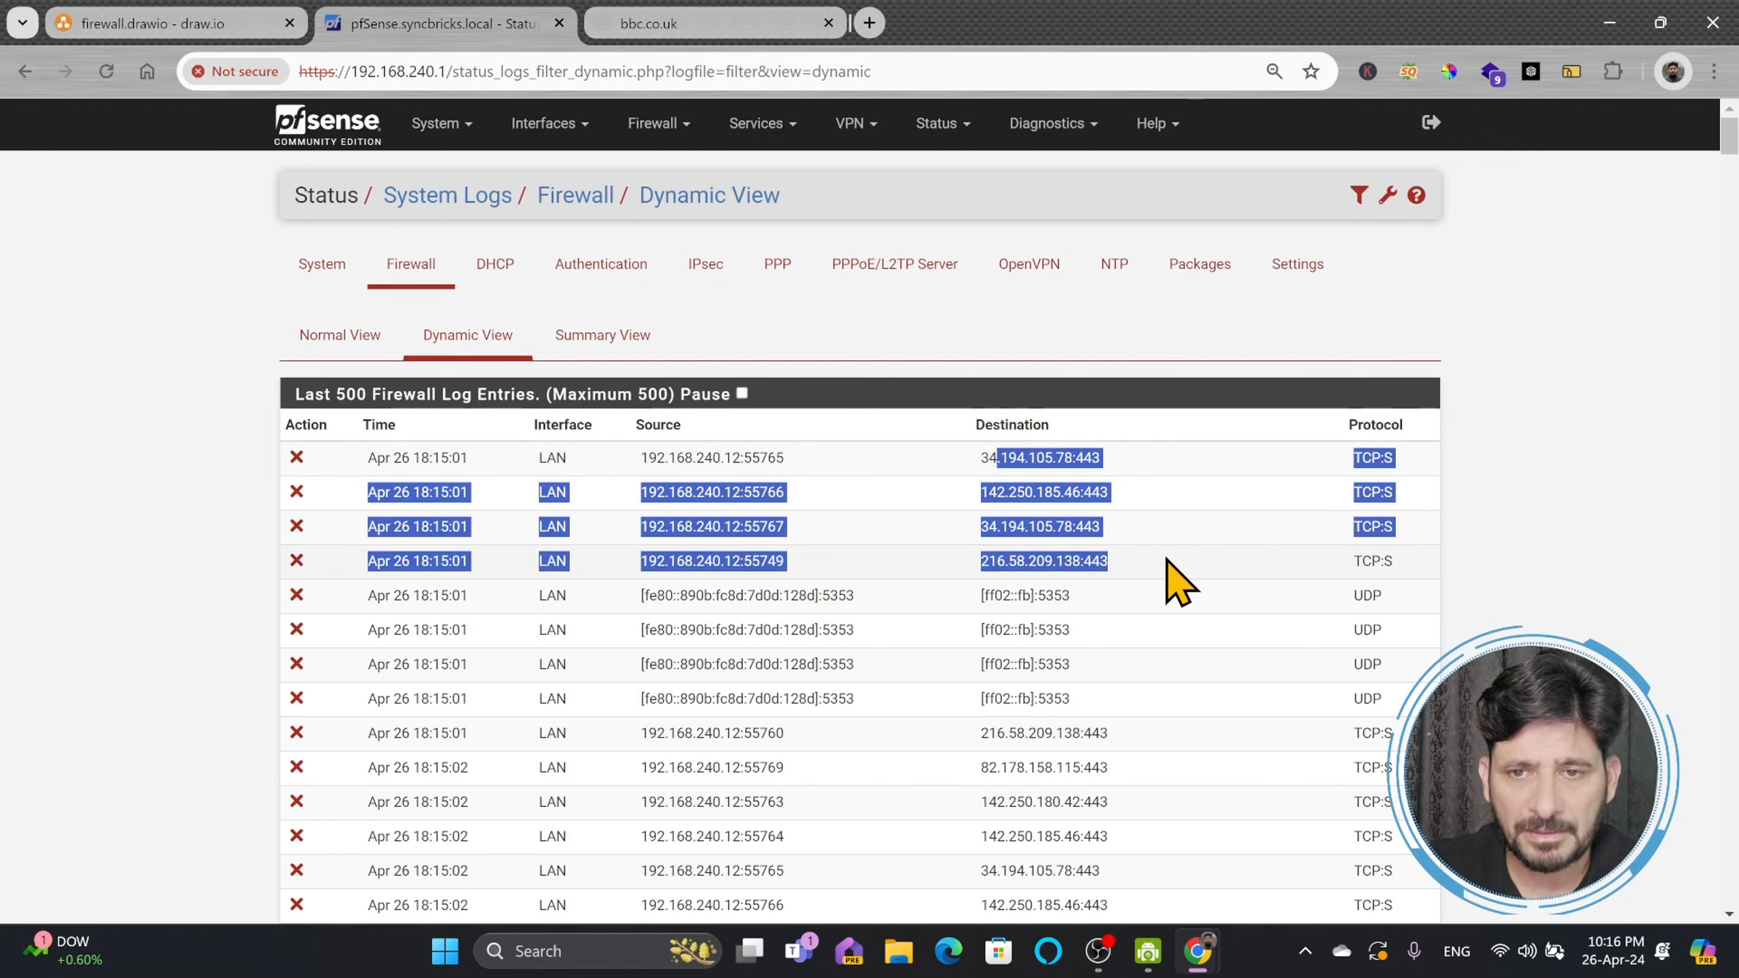
- Review the firewall log's summary view, covering the charts for actions, interfaces, protocols and source IPs
{"action": "left_click", "coordinate": [608, 349]}
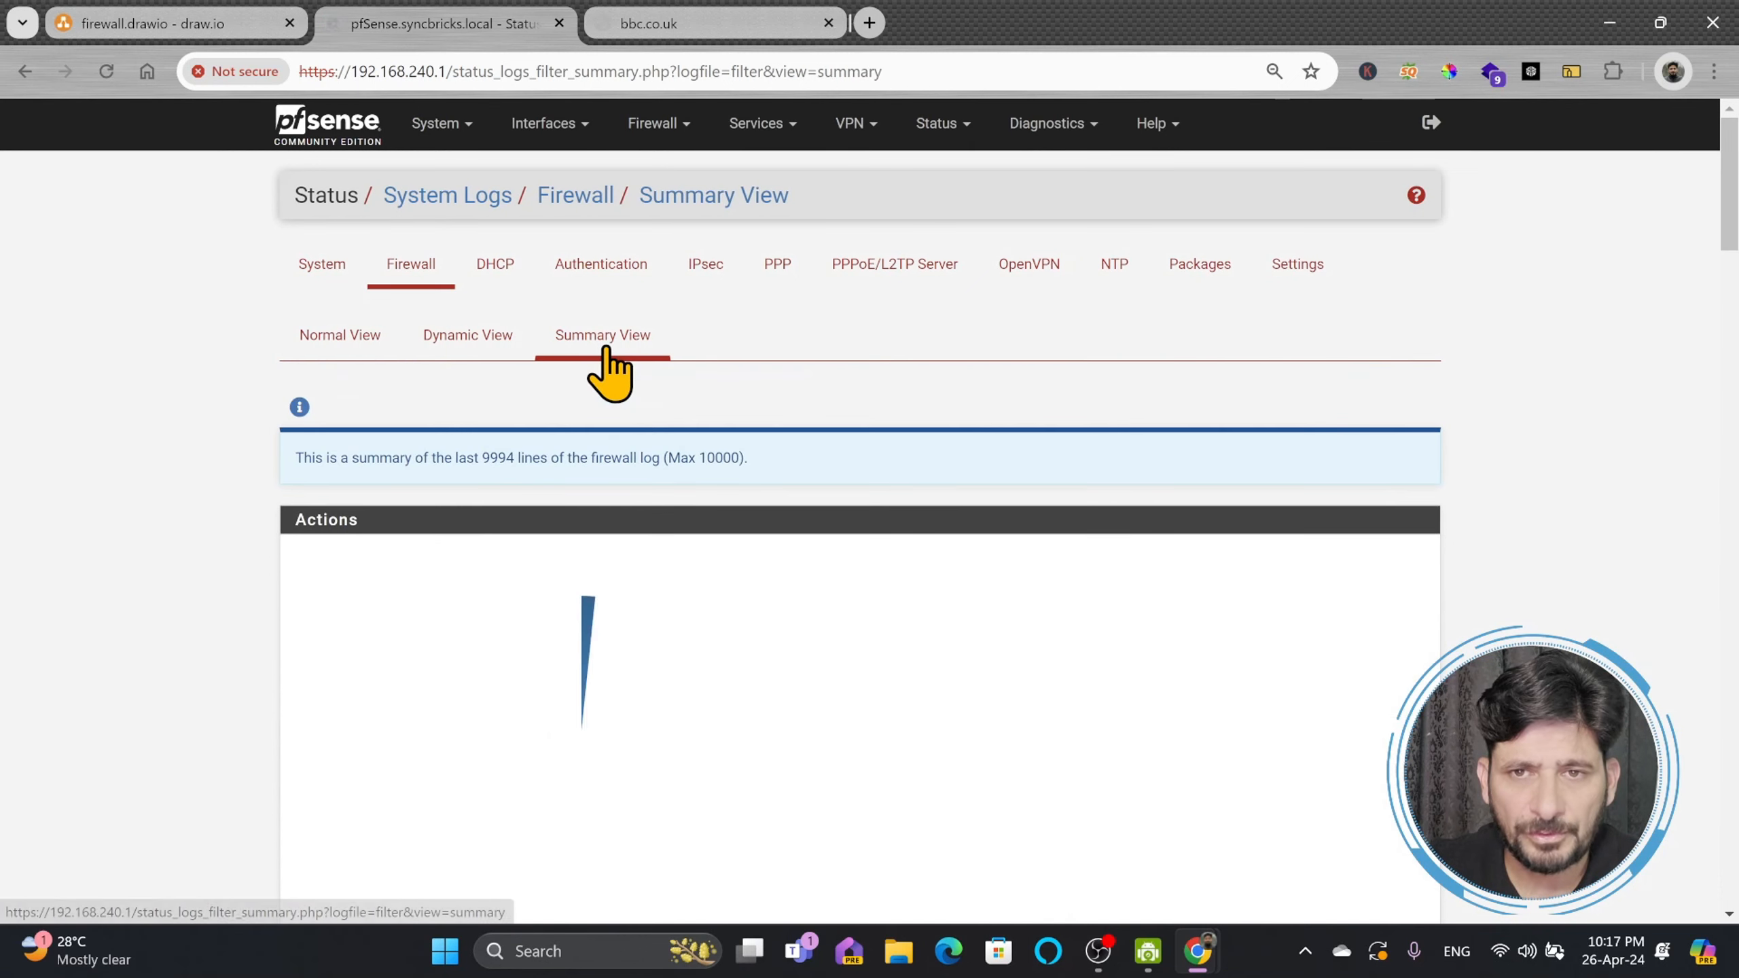
{"action": "scroll", "coordinate": [626, 493], "scroll_direction": "down", "scroll_amount": 3}
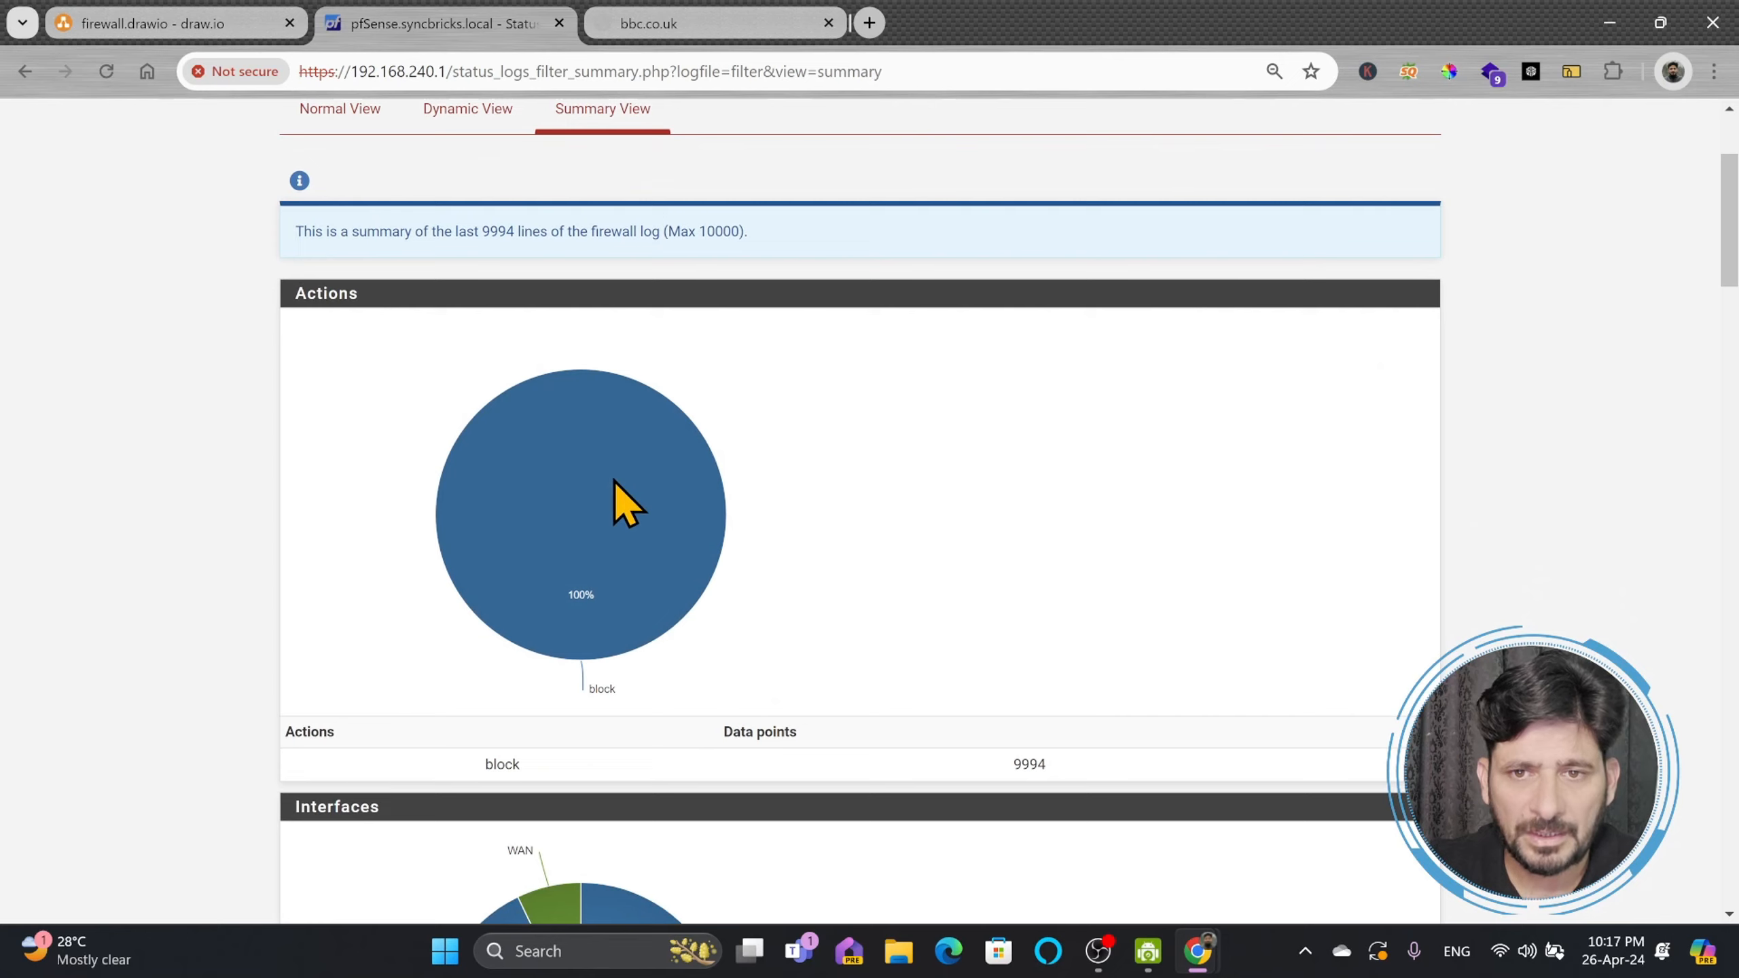
{"action": "scroll", "coordinate": [623, 490], "scroll_direction": "down", "scroll_amount": 5}
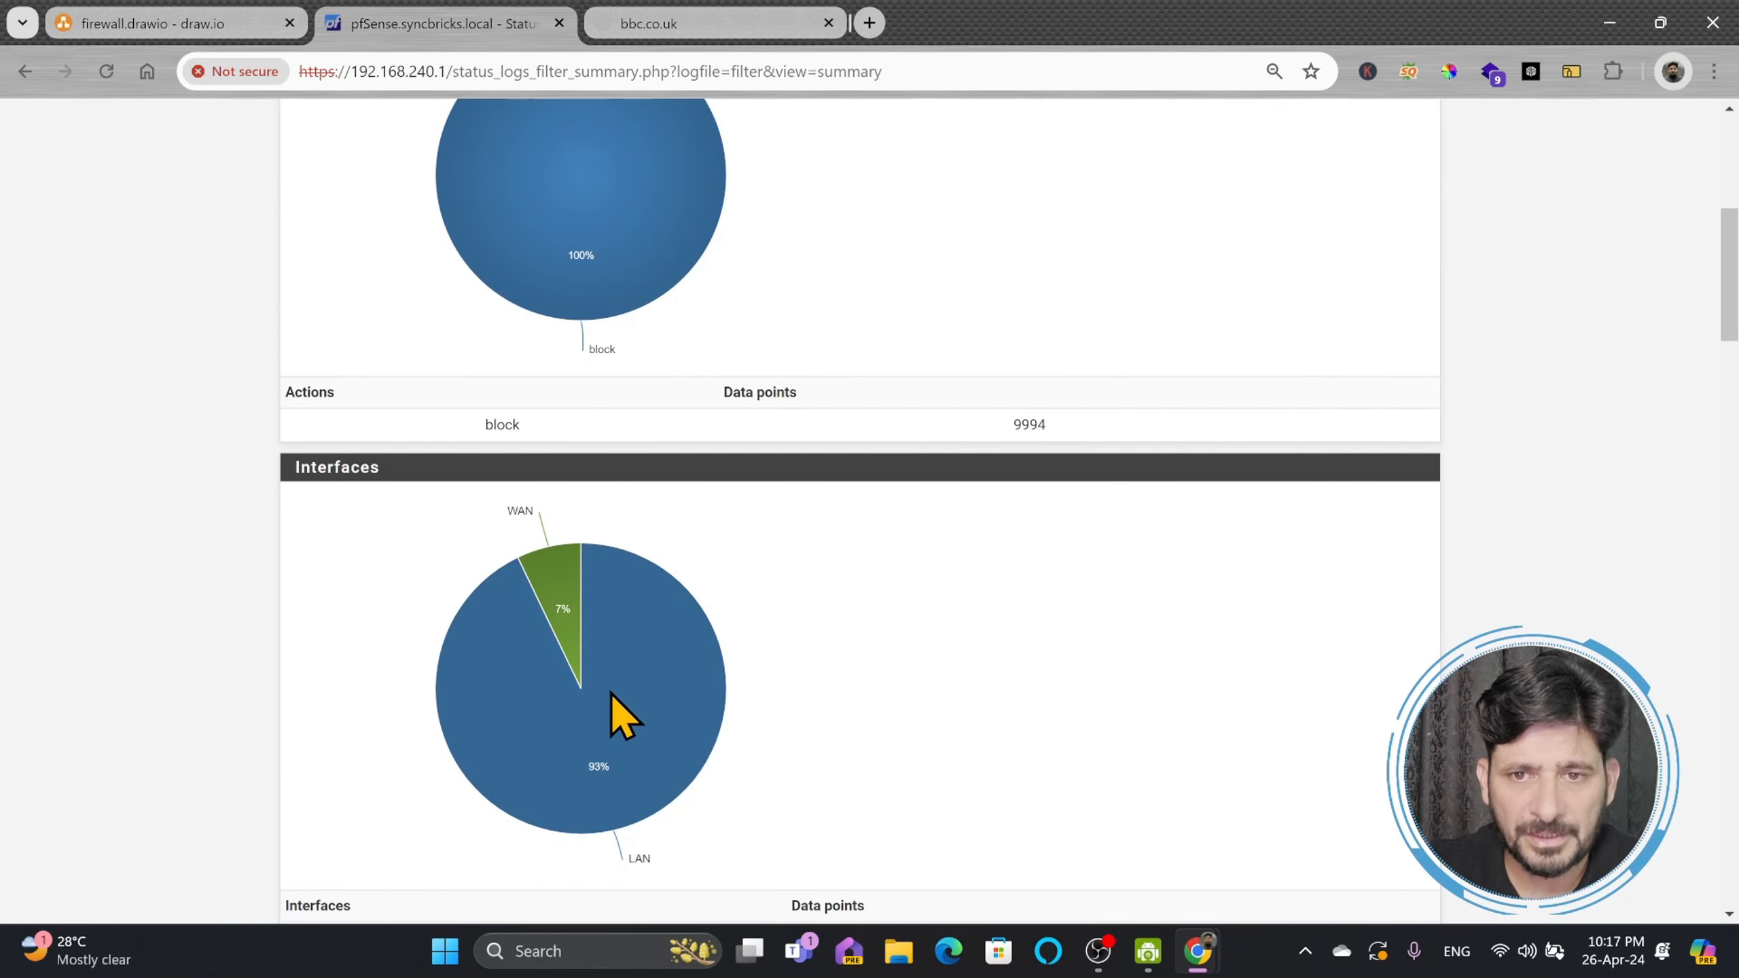
{"action": "scroll", "coordinate": [674, 685], "scroll_direction": "down", "scroll_amount": 13}
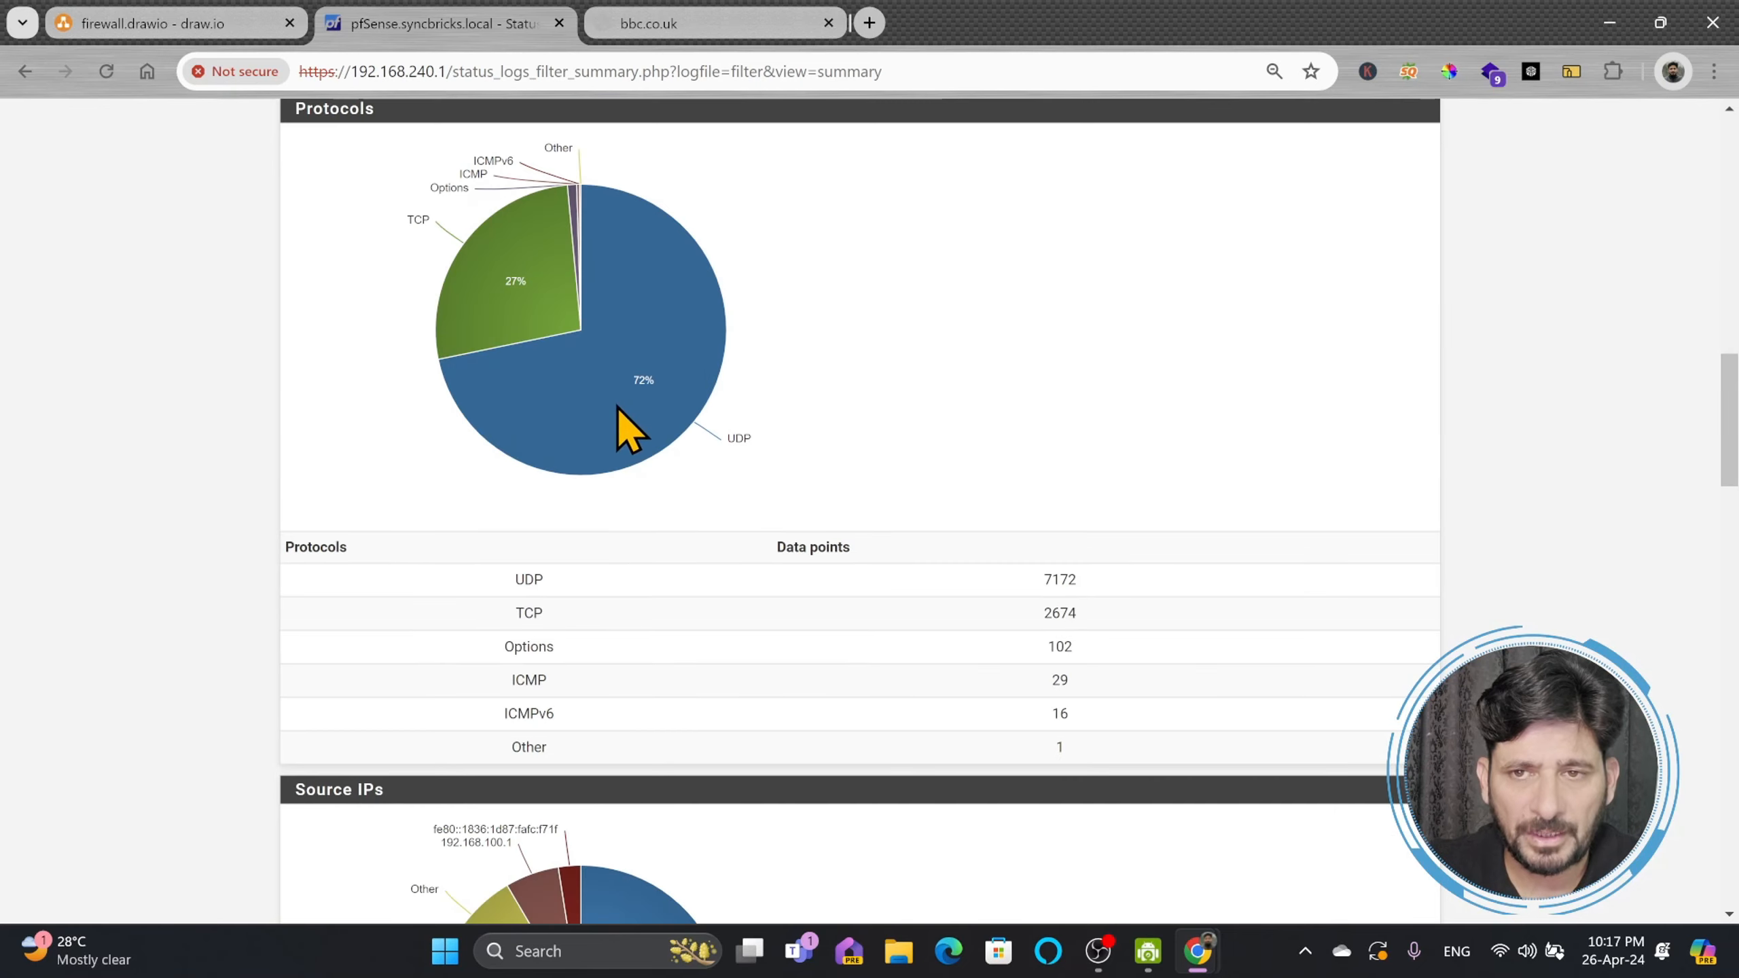
{"action": "scroll", "coordinate": [640, 421], "scroll_direction": "down", "scroll_amount": 7}
{"action": "scroll", "coordinate": [663, 438], "scroll_direction": "up", "scroll_amount": 20}
- Disable the LAN firewall rule that blocks 192.168.240.12 and apply the changes
{"action": "left_click", "coordinate": [637, 137]}
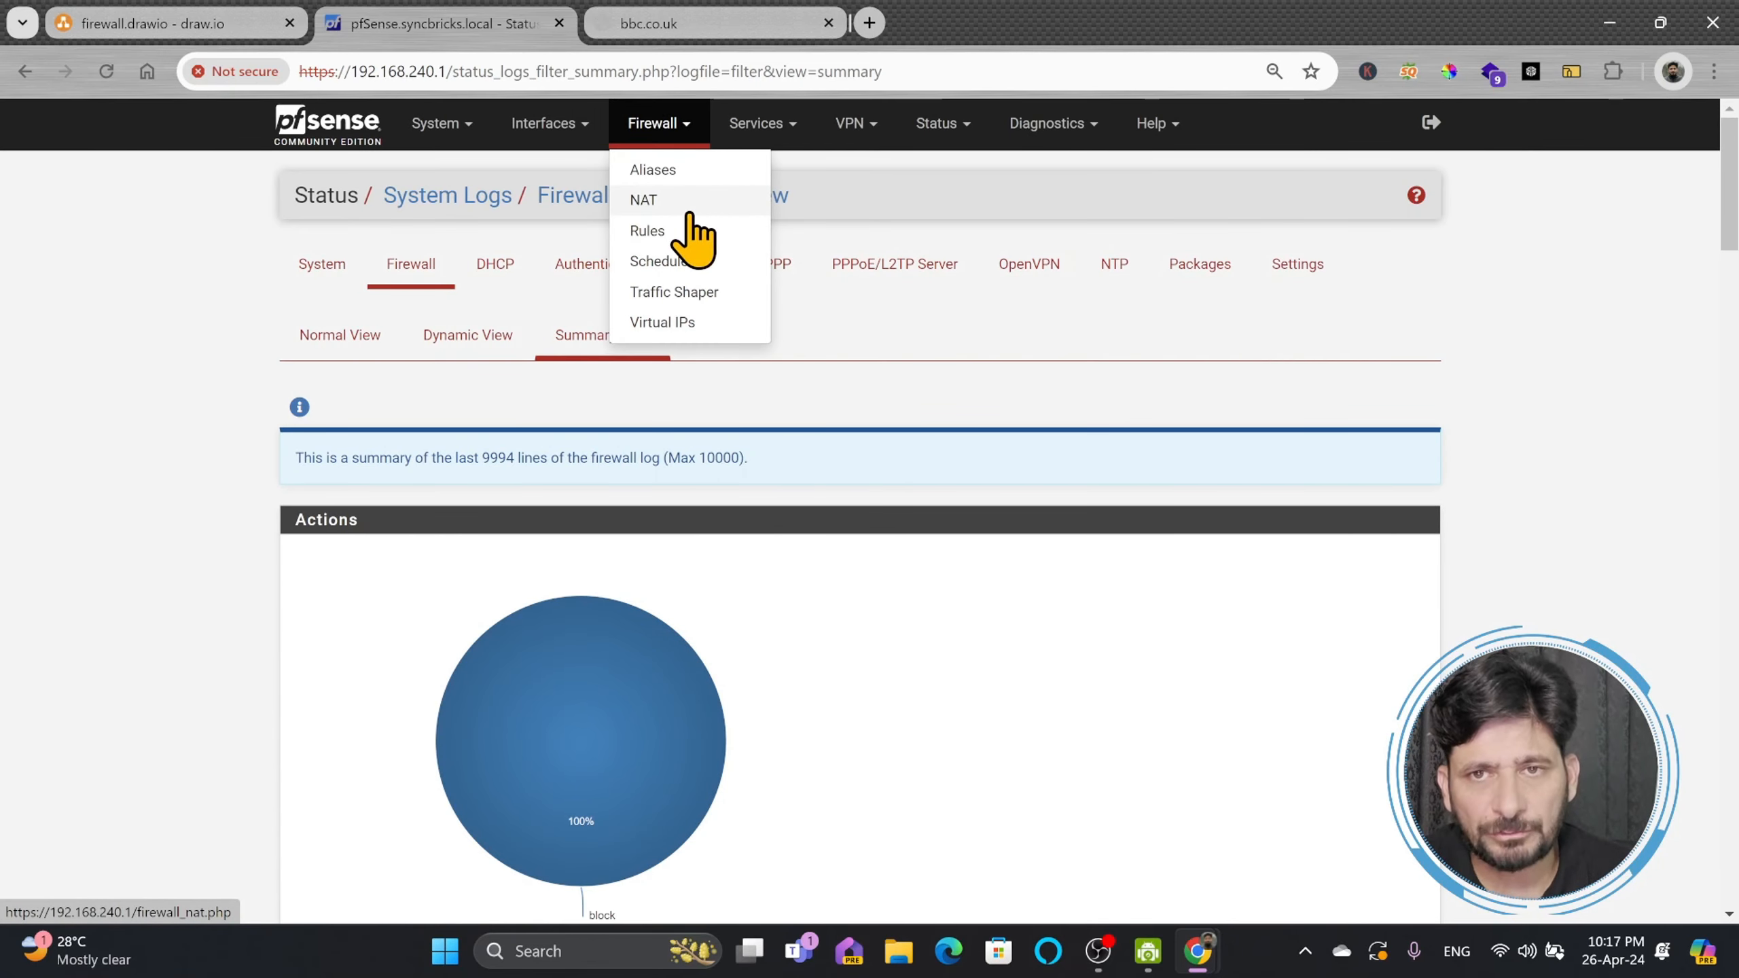
{"action": "left_click", "coordinate": [681, 231]}
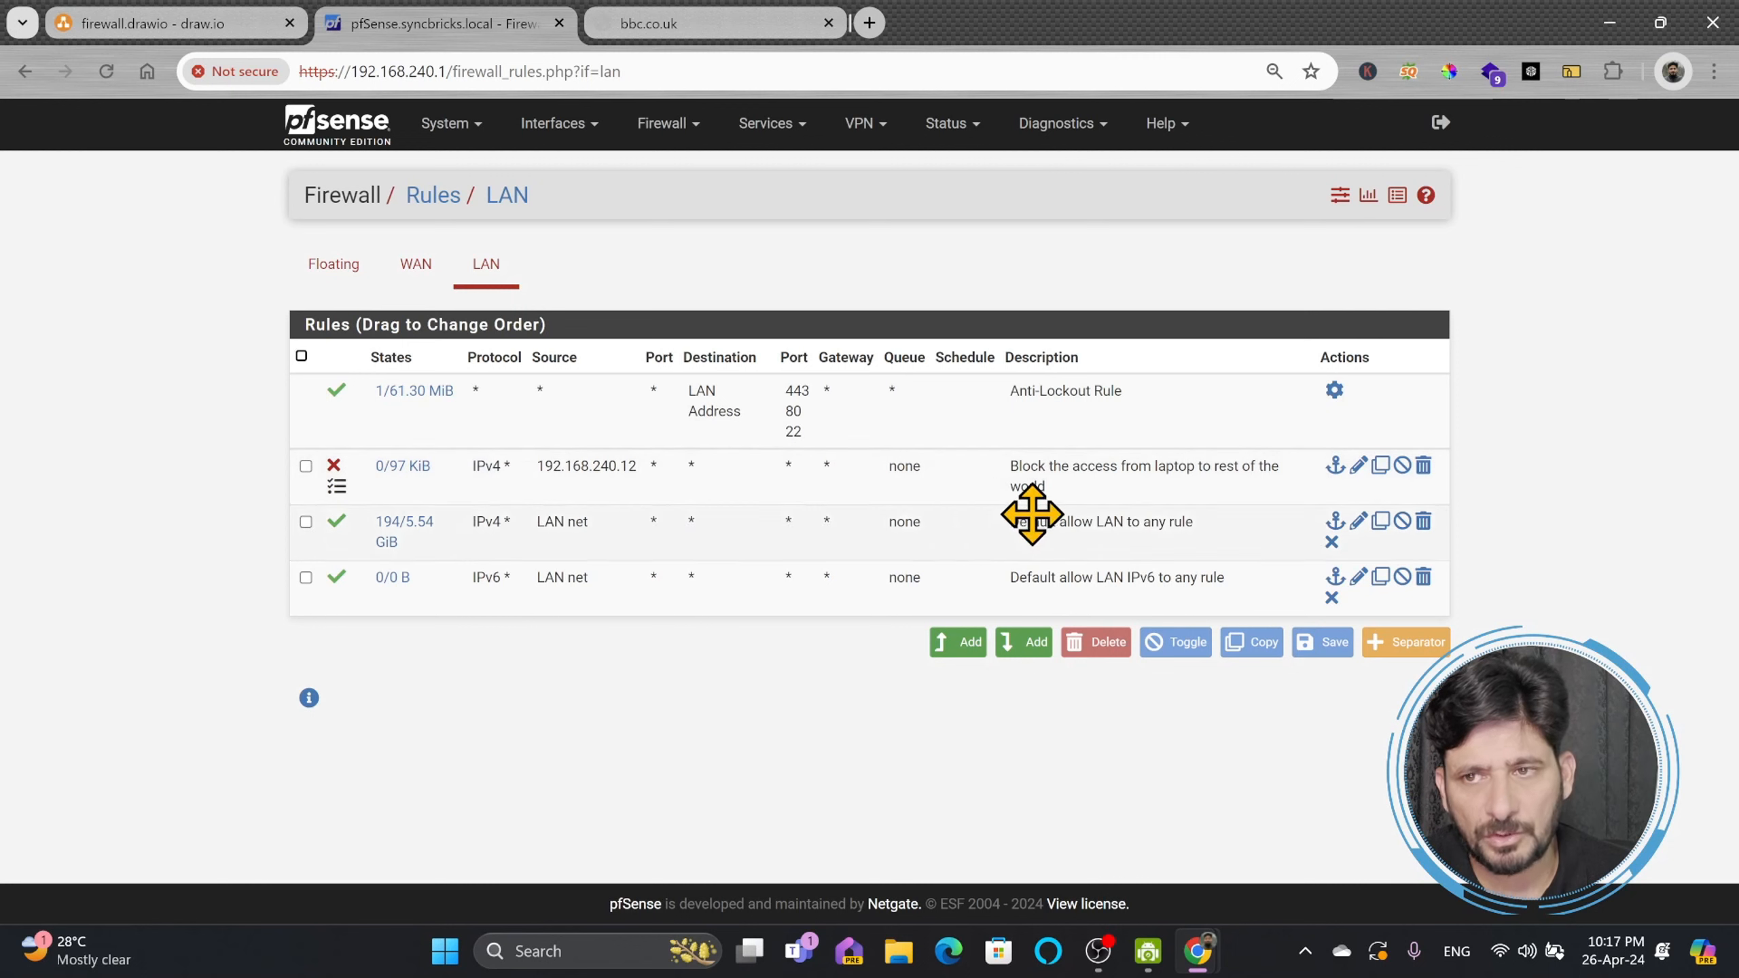
{"action": "left_click", "coordinate": [1401, 466]}
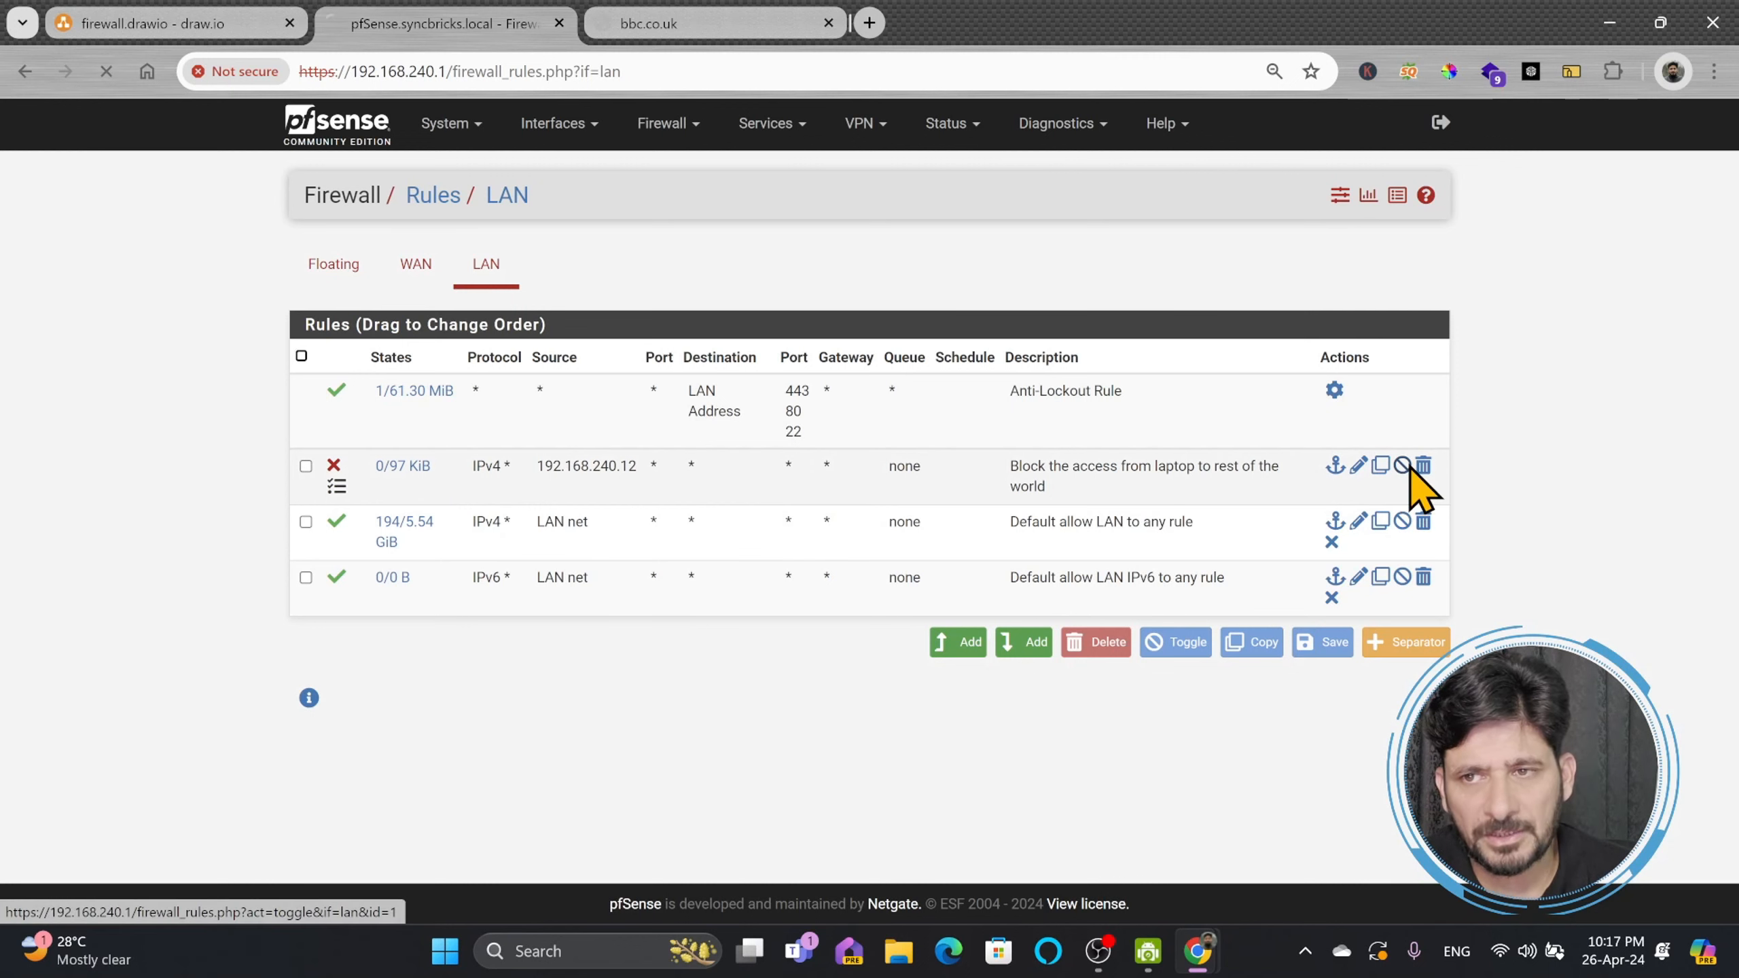
{"action": "left_click", "coordinate": [1353, 287]}
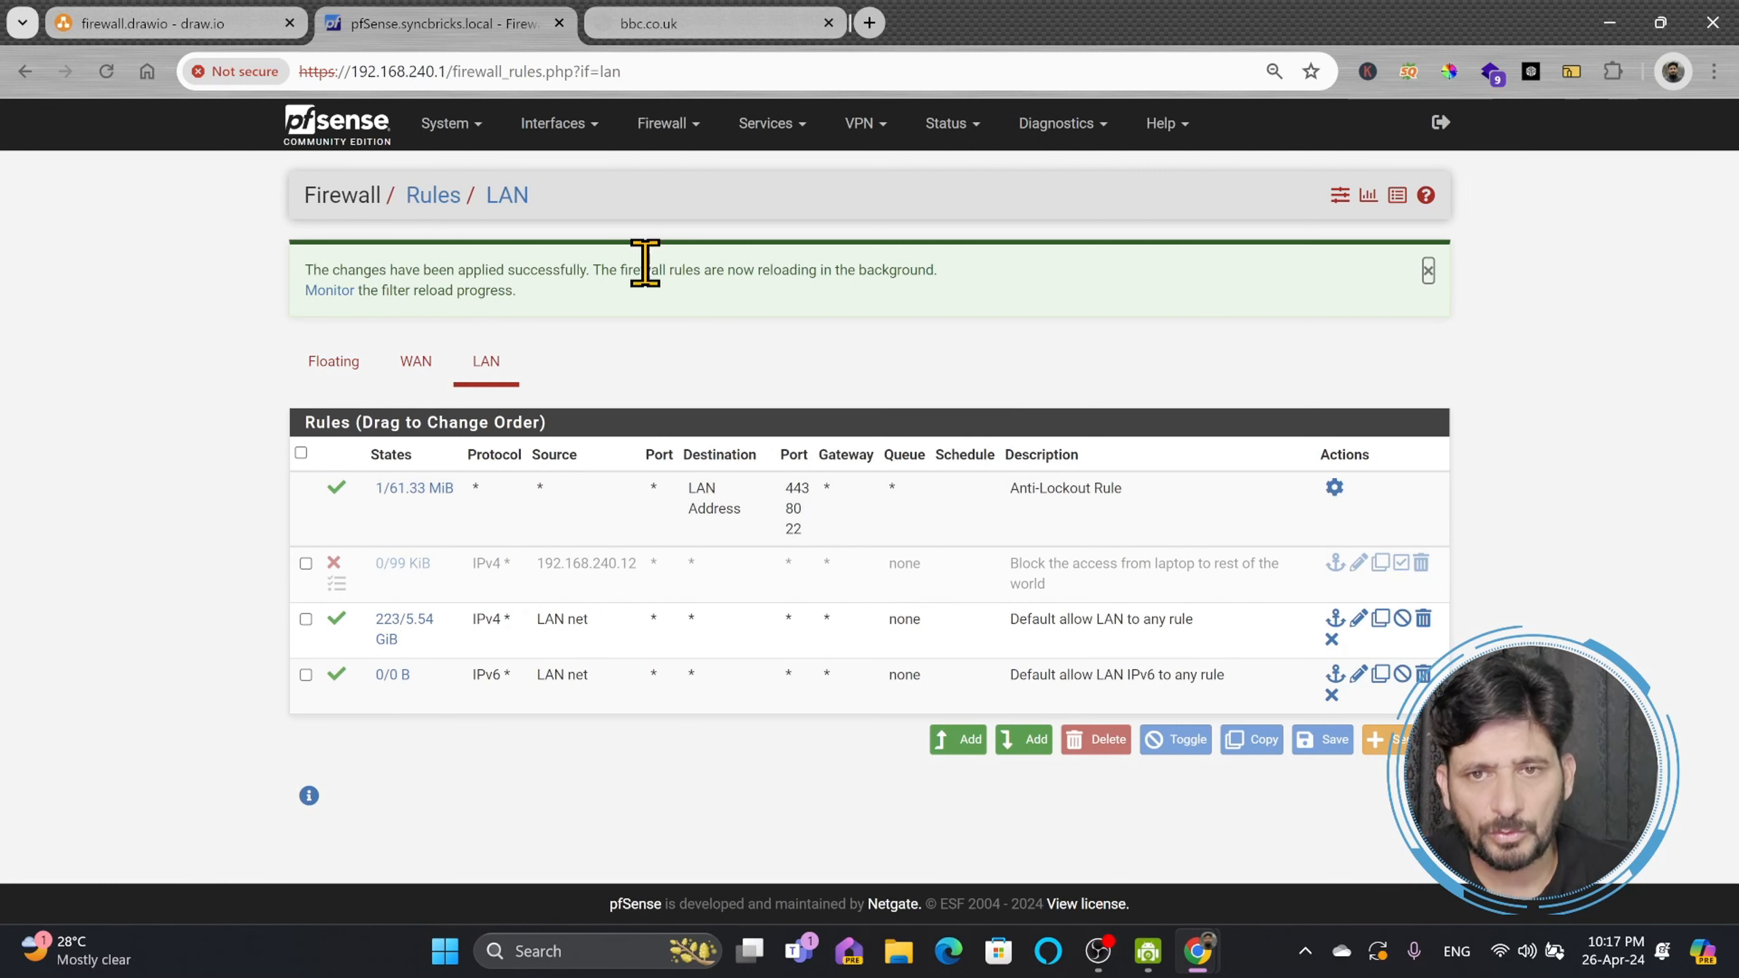
- Reload bbc.co.uk to test internet access with the block rule disabled, and close the test tab
{"action": "left_click", "coordinate": [640, 25]}
{"action": "left_click", "coordinate": [517, 72]}
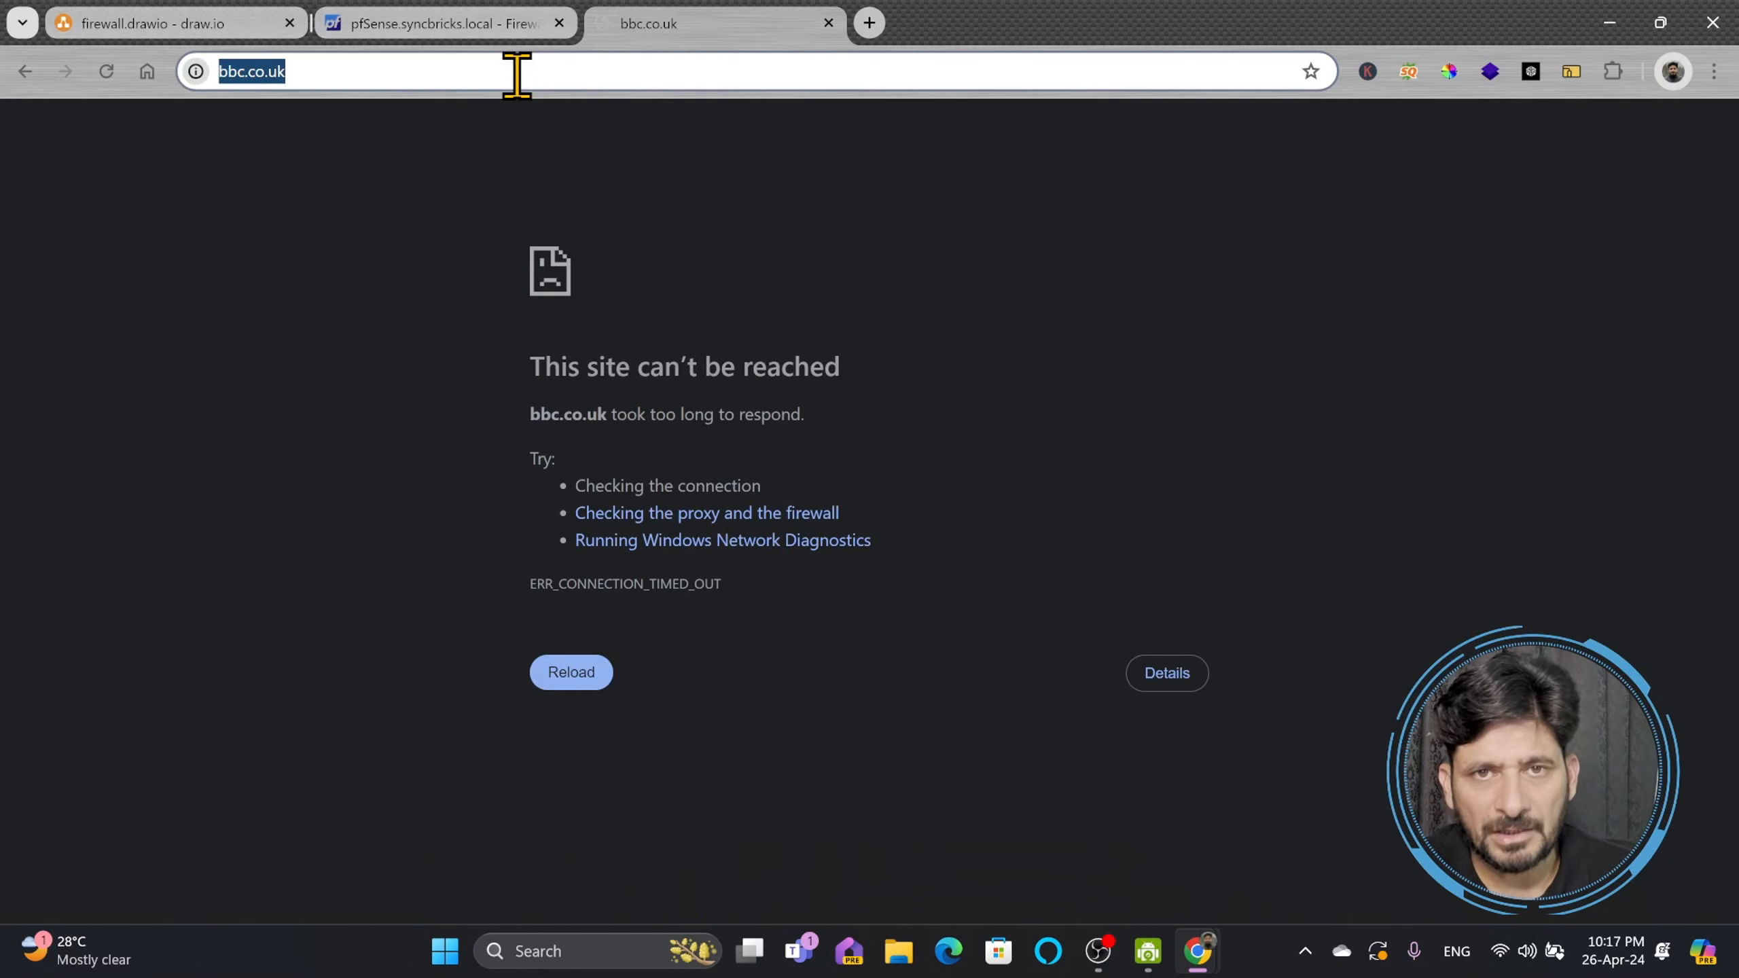
{"action": "key", "text": "Return"}
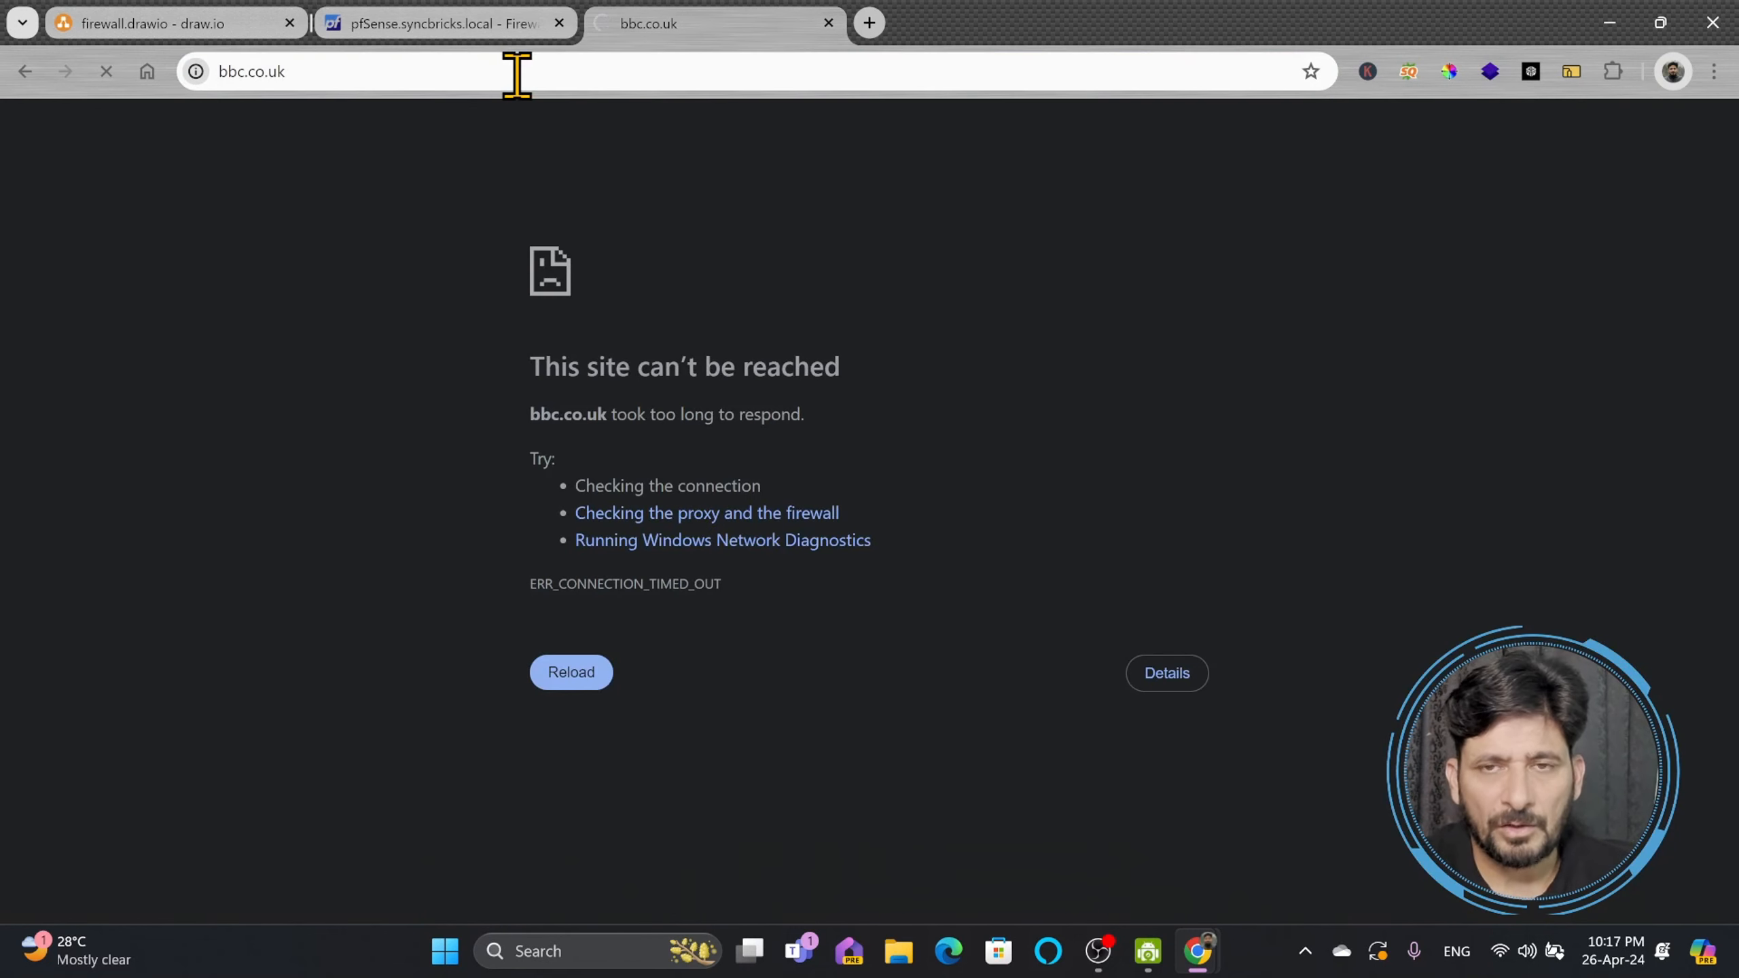
{"action": "scroll", "coordinate": [711, 274], "scroll_direction": "down", "scroll_amount": 5}
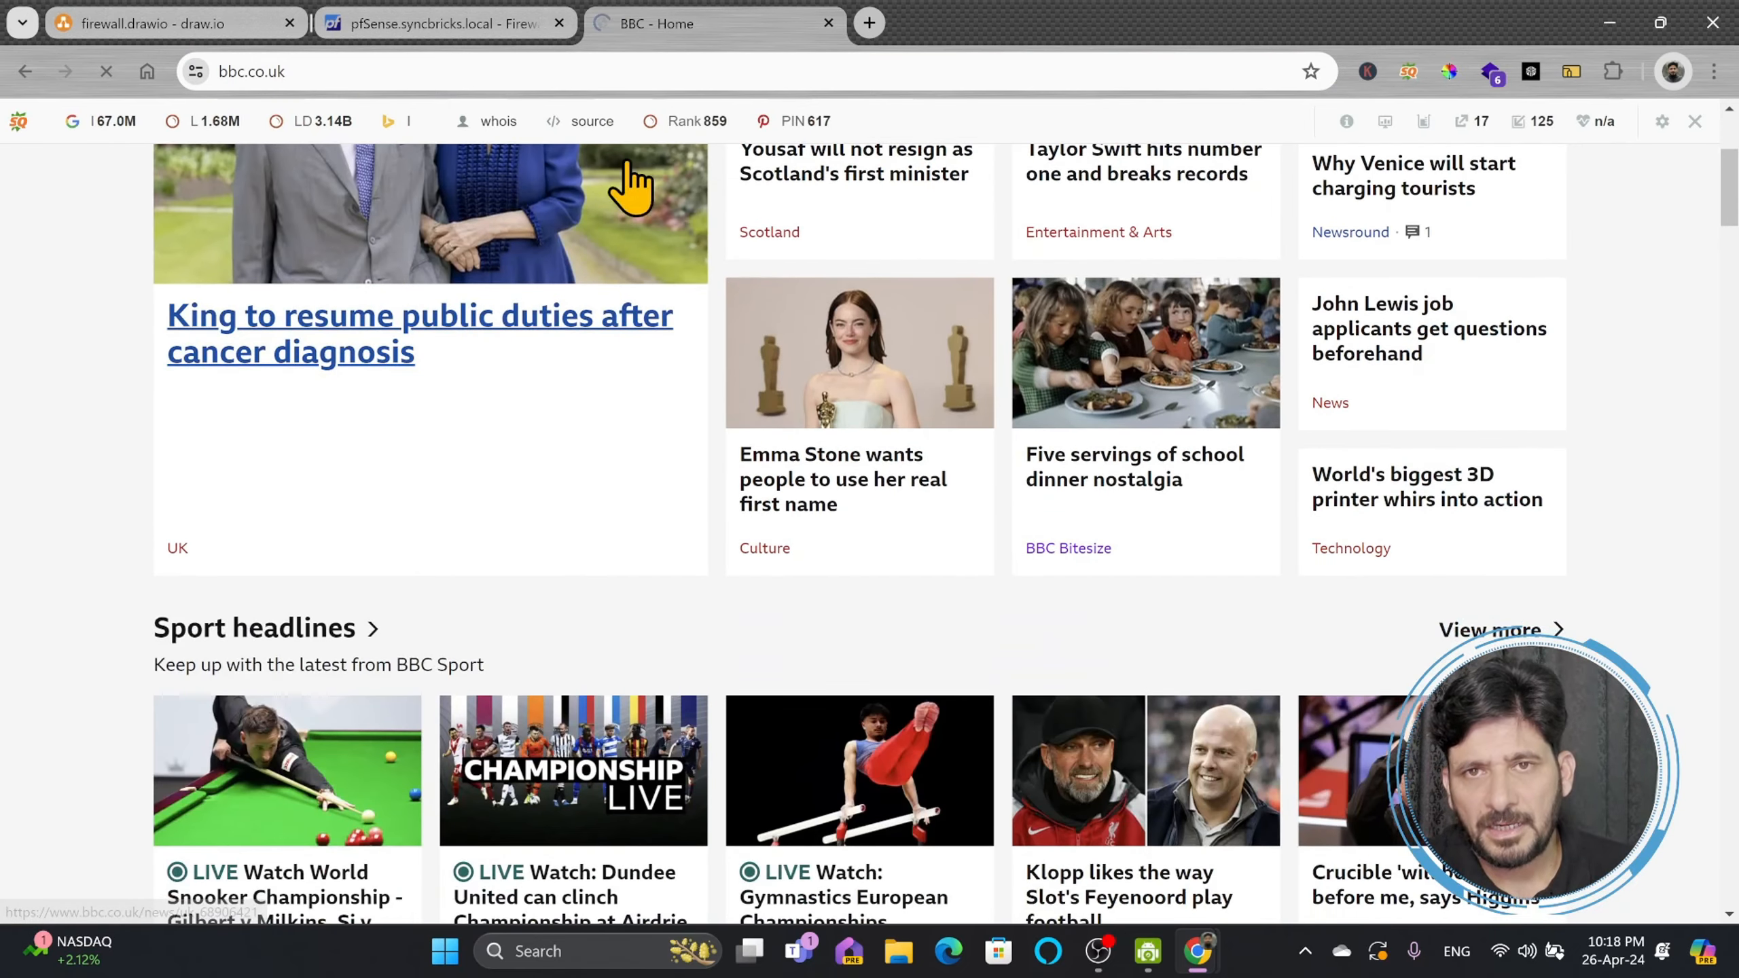
{"action": "left_click", "coordinate": [828, 24]}
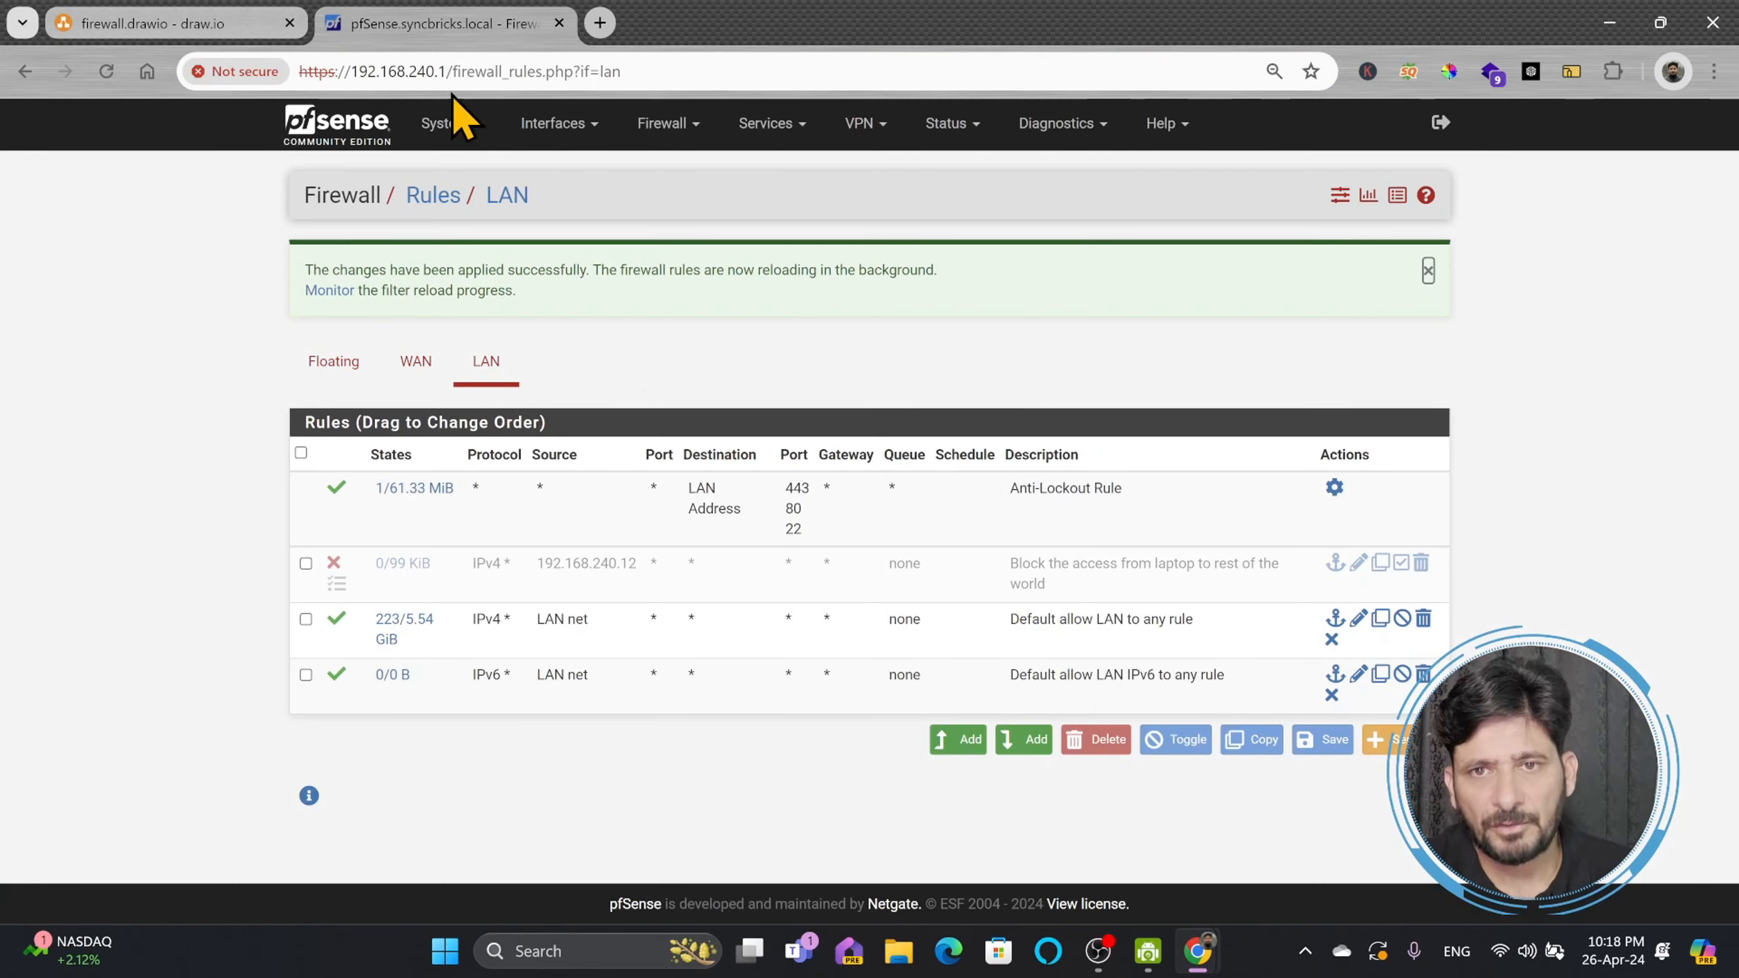